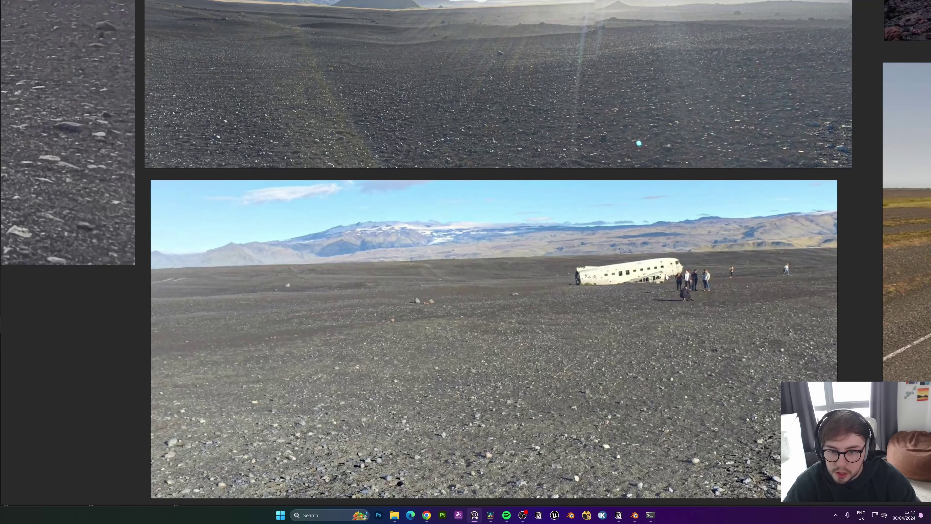
Examine the black-sand desert, beach, basalt cliff and lava-field photos on the reference board.
scroll(579, 332, down, 2)
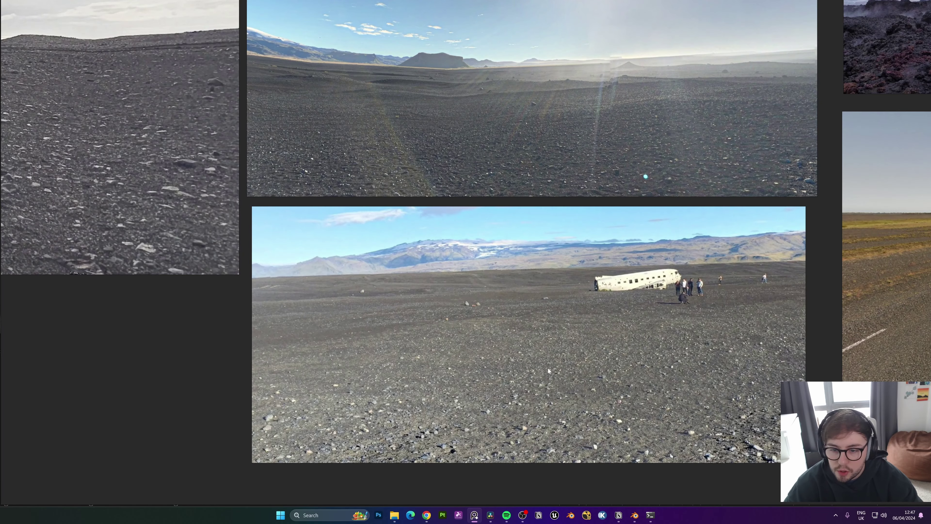
scroll(606, 340, down, 2)
middle_drag(748, 133, 498, 326)
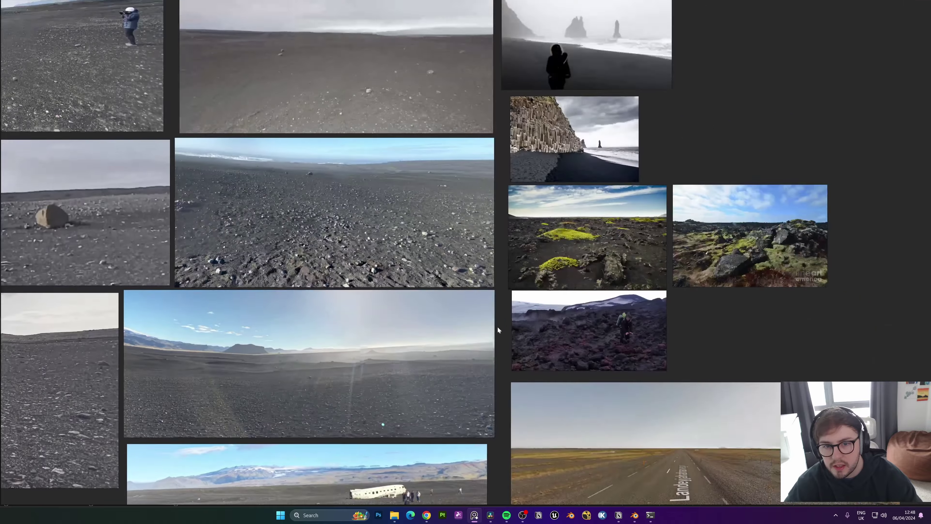
middle_drag(641, 176, 570, 346)
scroll(569, 345, up, 3)
middle_drag(550, 154, 558, 292)
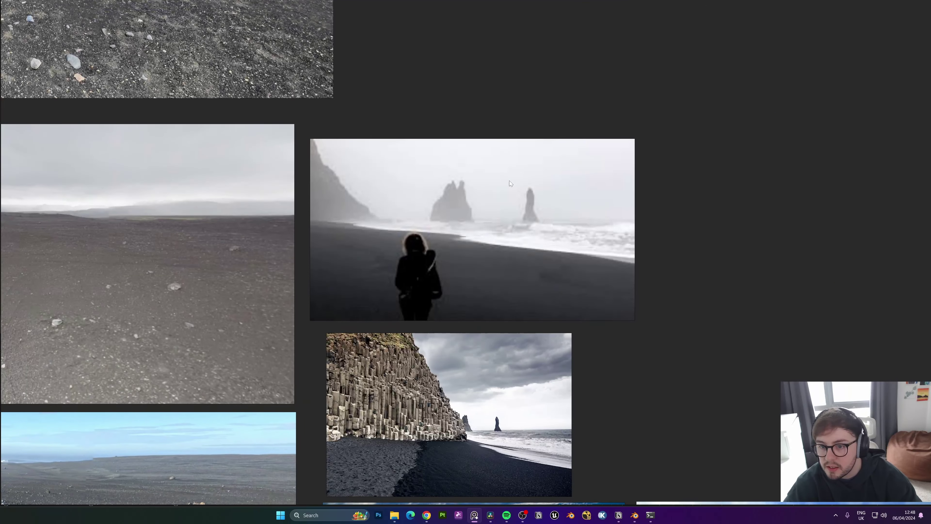
scroll(498, 243, up, 2)
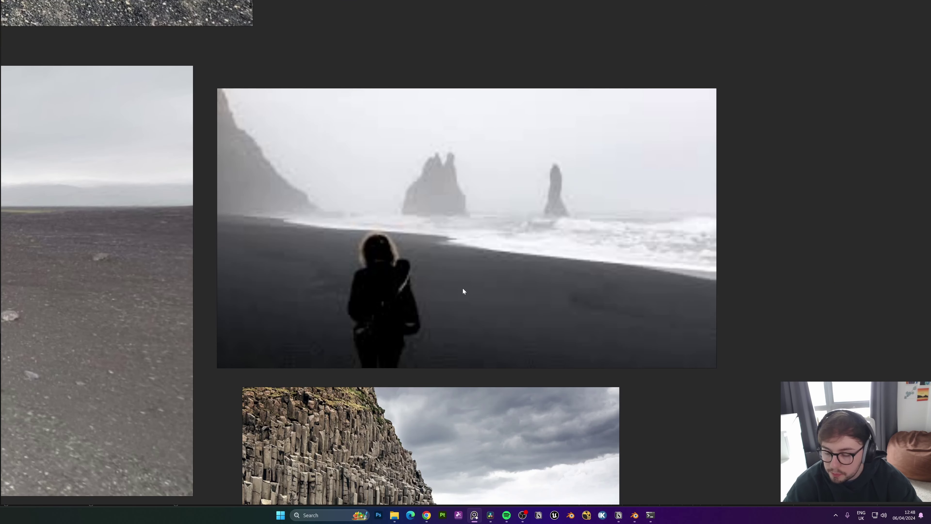
middle_drag(511, 355, 548, 198)
scroll(553, 227, down, 4)
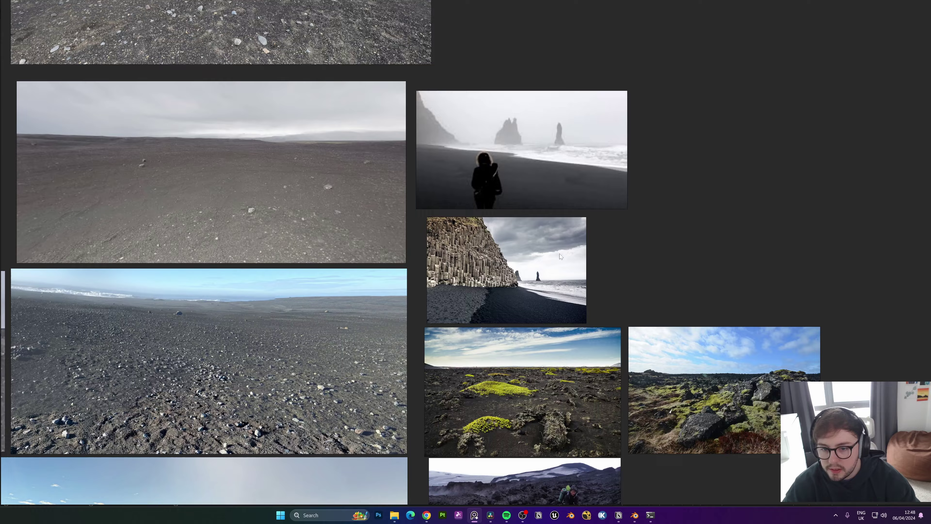
scroll(558, 266, up, 3)
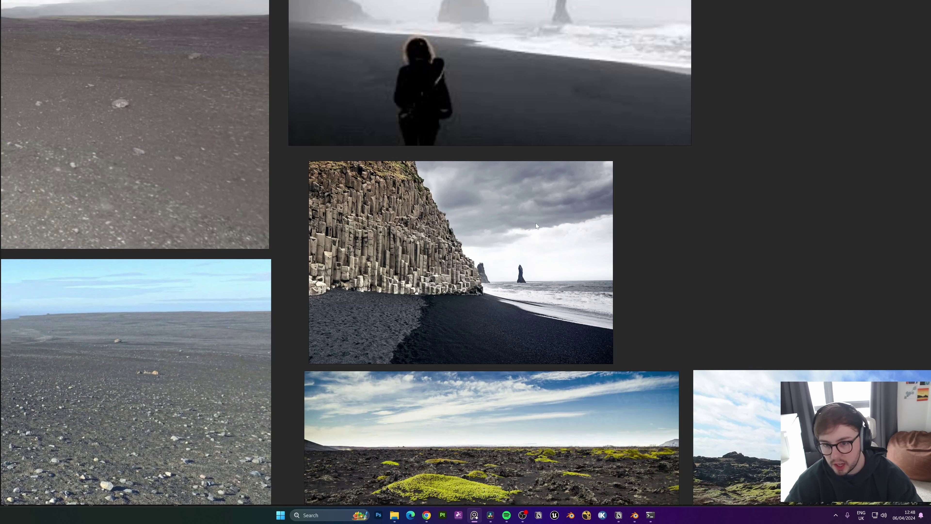
scroll(567, 198, down, 4)
Examine the dusk and night sky photos and the Tron-style neon light images on the reference board.
middle_drag(718, 208, 301, 245)
scroll(397, 239, down, 2)
middle_drag(516, 250, 278, 312)
scroll(278, 312, up, 2)
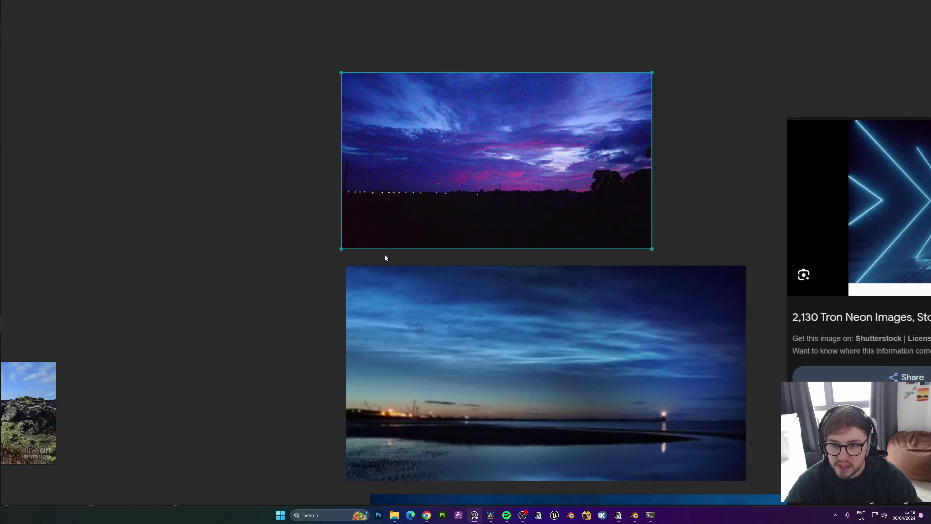
middle_drag(554, 304, 488, 3)
scroll(733, 378, down, 5)
middle_drag(720, 298, 521, 355)
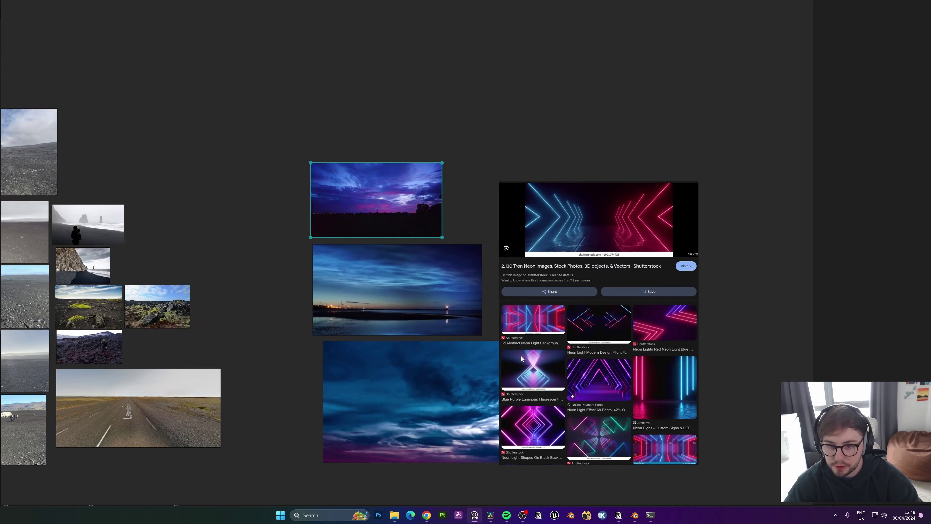
scroll(653, 290, up, 2)
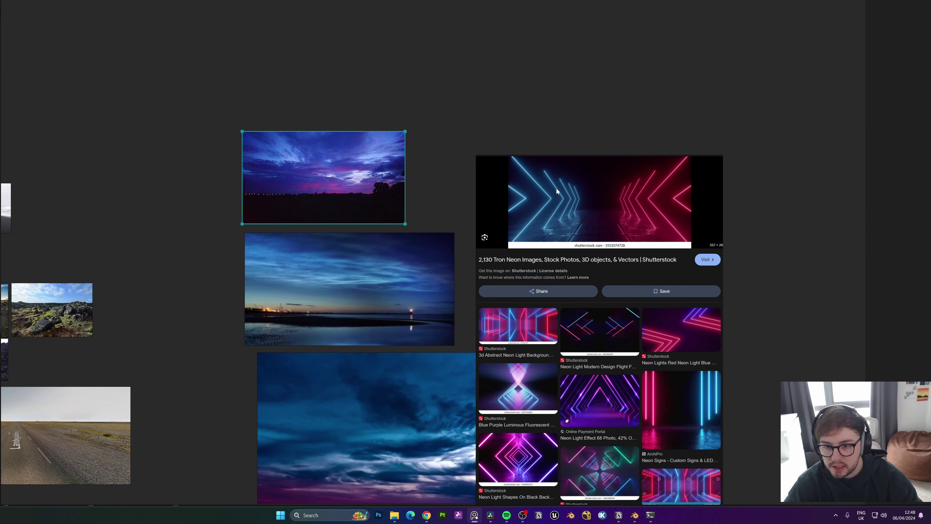
middle_drag(674, 390, 662, 368)
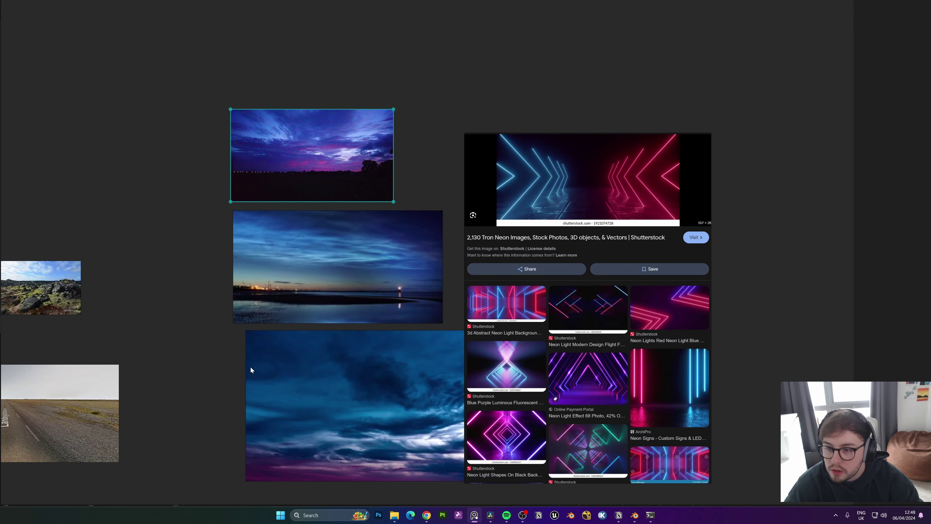
scroll(251, 368, down, 2)
middle_drag(251, 368, 449, 353)
scroll(449, 353, down, 2)
middle_drag(381, 344, 408, 350)
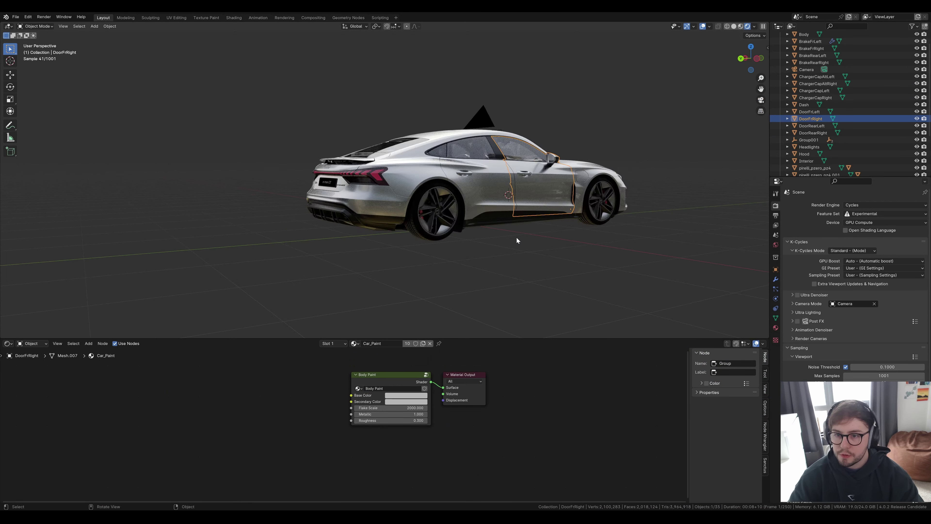
Switch to Blender and swing the Audi's hood open by rotating it about -33° around the global X axis.
middle_drag(516, 237, 523, 239)
click(549, 272)
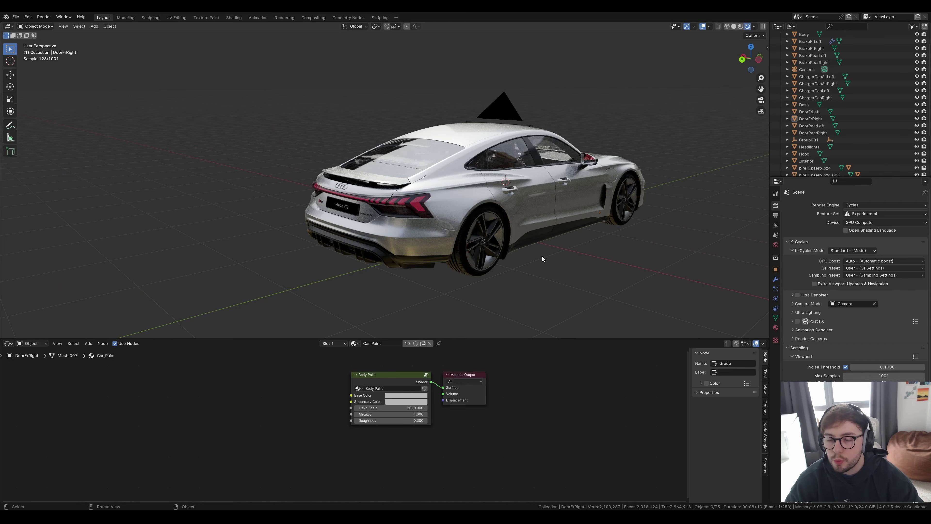
middle_drag(575, 210, 587, 230)
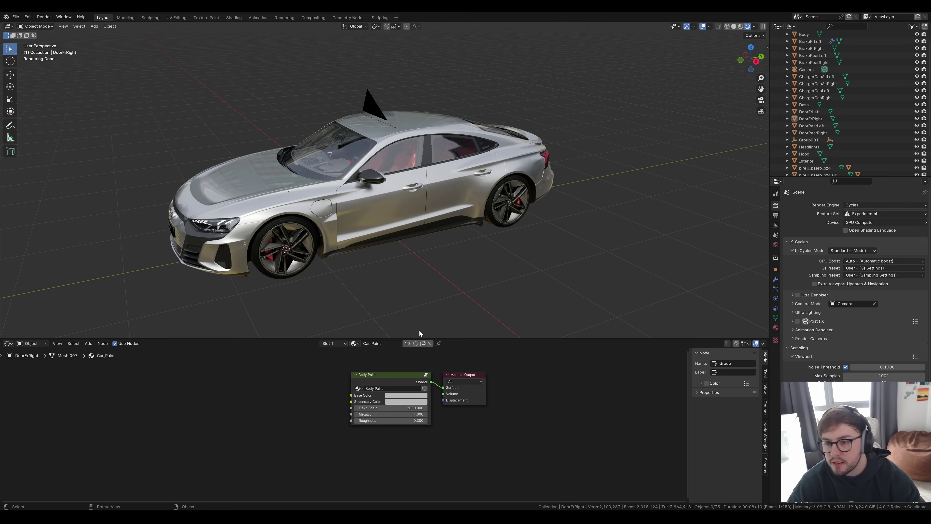
middle_drag(397, 296, 458, 257)
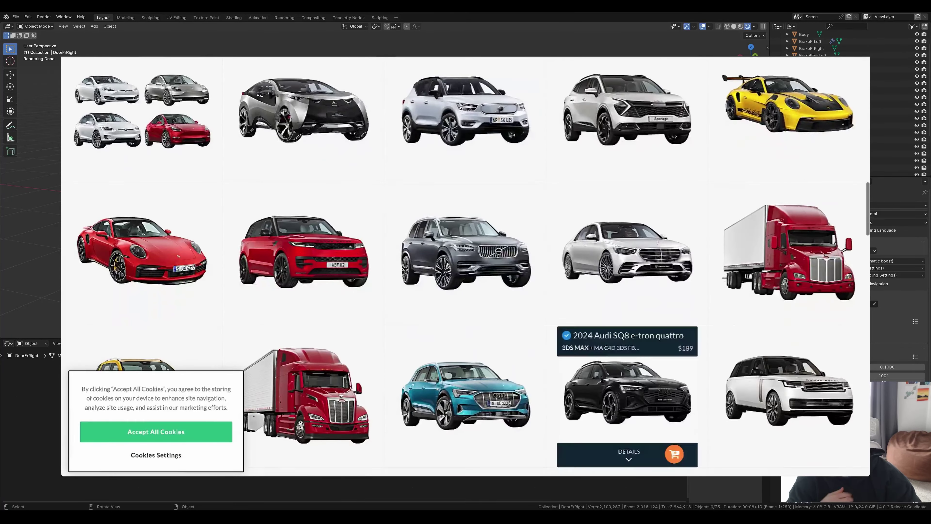
click(385, 198)
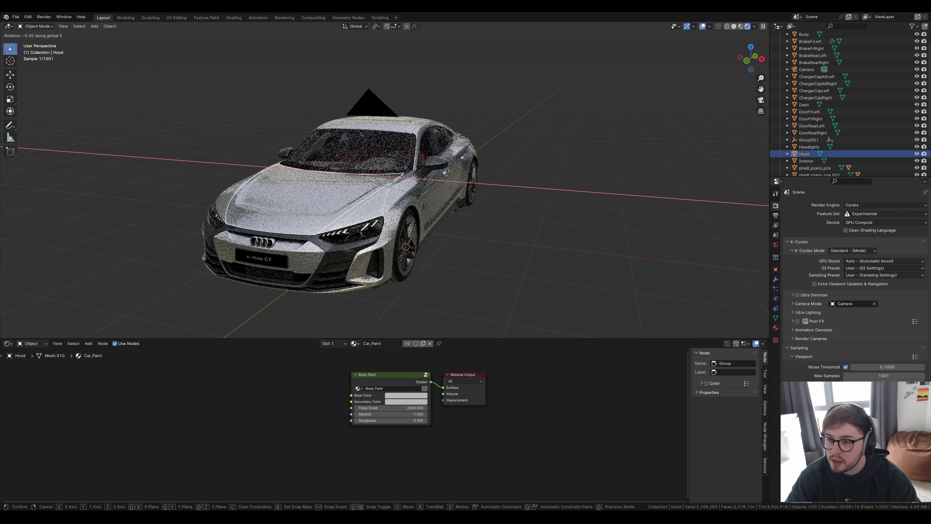
key(r)
key(x)
click(316, 234)
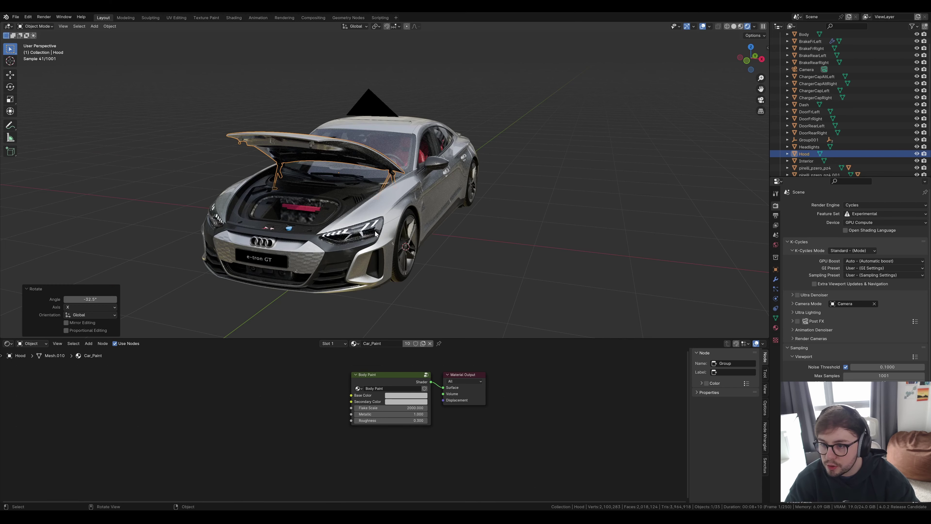
Try rotating the trunk lid around the global X axis, then undo the rotation.
middle_drag(316, 234, 484, 264)
click(501, 204)
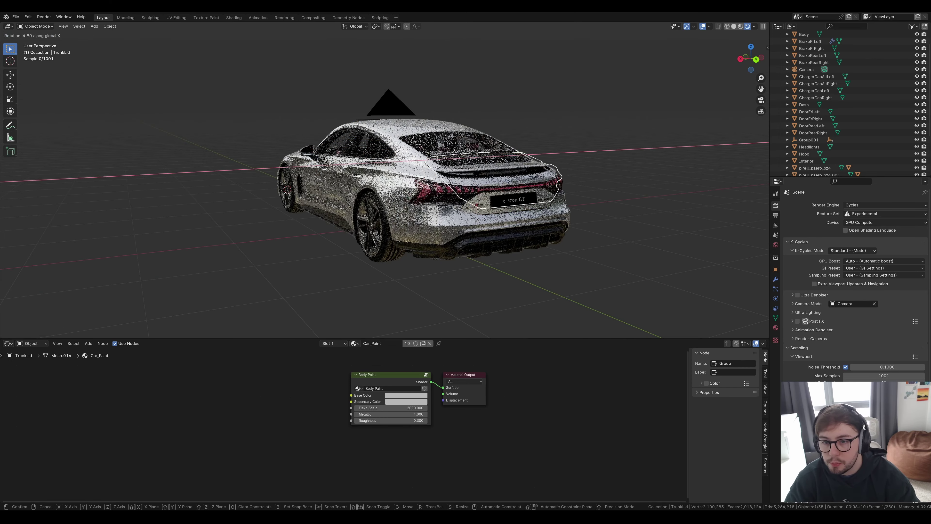
key(r)
key(x)
click(311, 214)
key(ctrl+z)
Swing the left charger cap open around the global Z axis, inspect the charging socket, and undo the rotation.
middle_drag(311, 217, 387, 228)
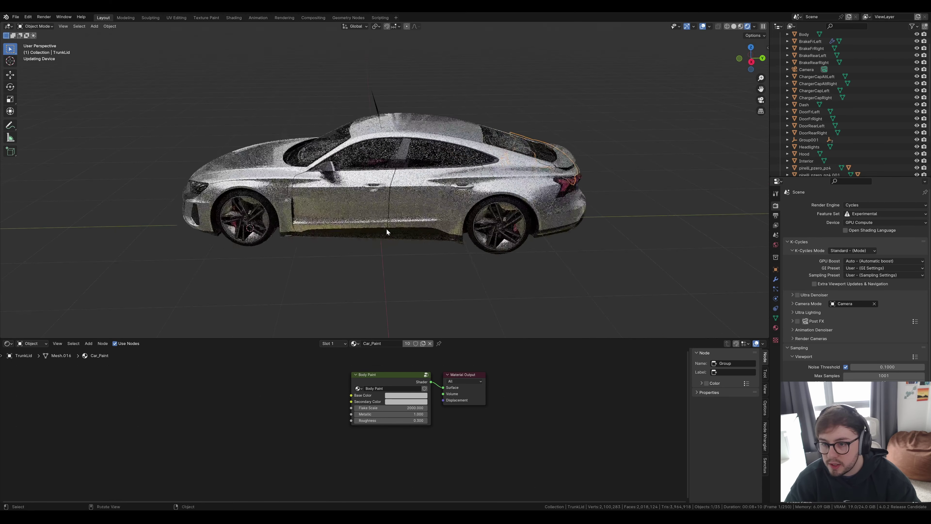
scroll(387, 229, up, 2)
click(235, 203)
key(r)
key(z)
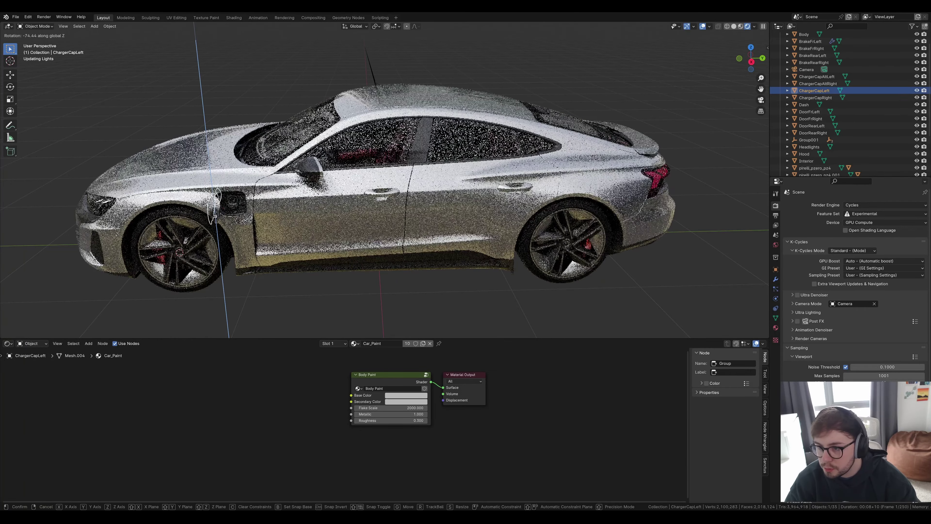
click(384, 190)
scroll(384, 190, up, 6)
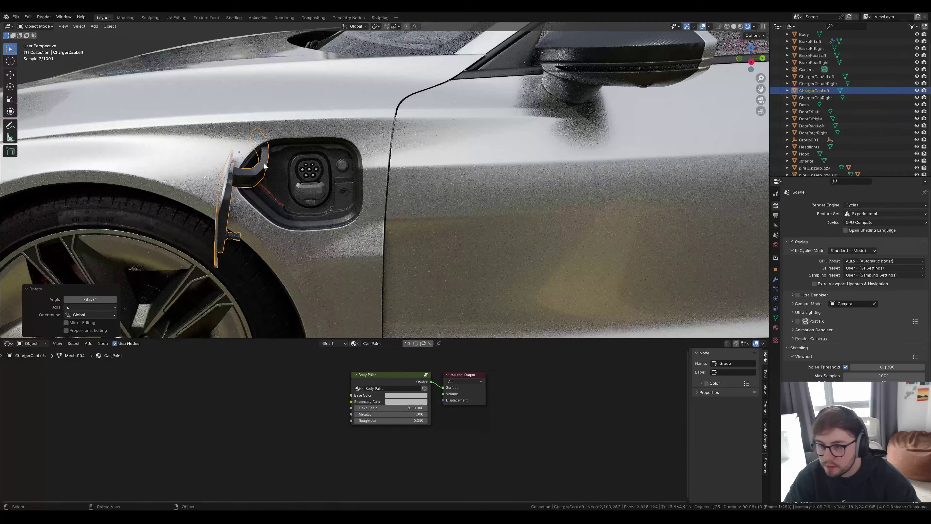
key(ctrl+z)
Examine the paint surface and the panel gaps around the left charger cap and front door up close.
scroll(434, 189, down, 6)
middle_drag(495, 182, 435, 232)
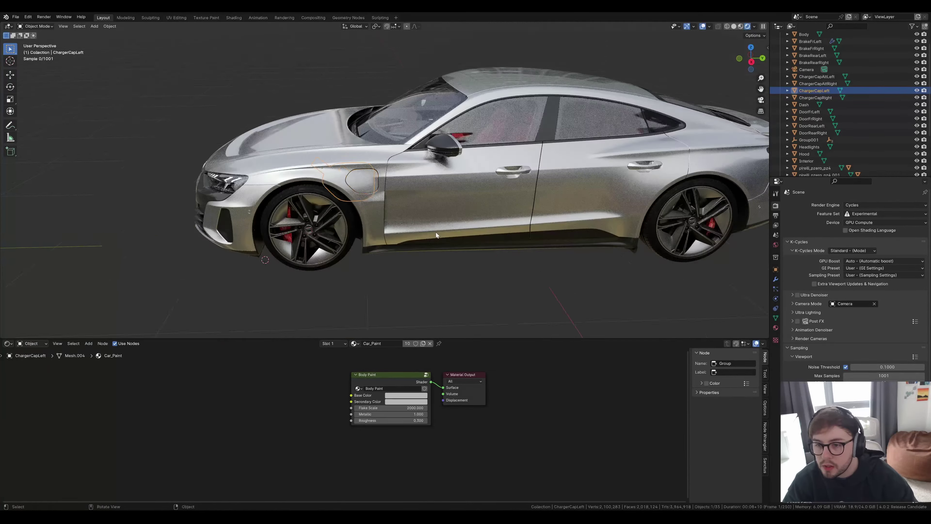
scroll(434, 227, up, 8)
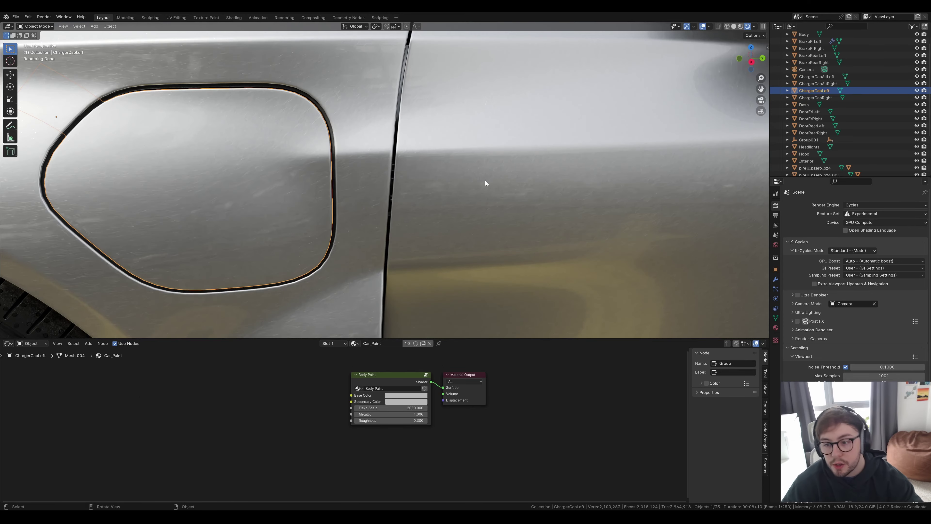
scroll(486, 180, up, 5)
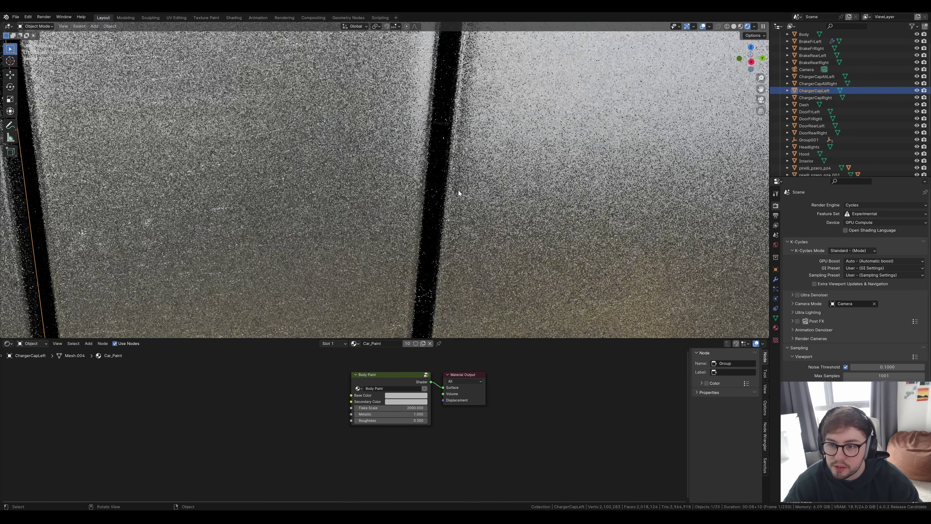
scroll(284, 126, down, 3)
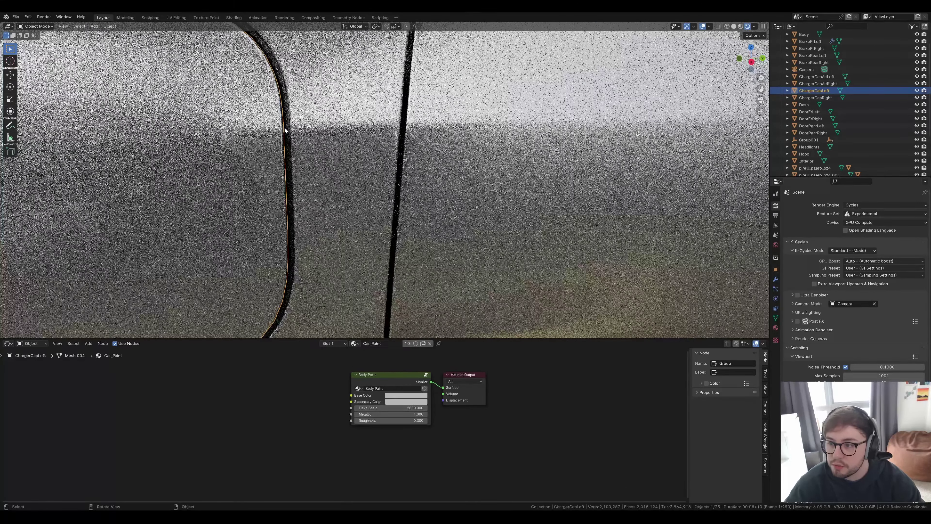
scroll(464, 202, down, 4)
middle_drag(464, 201, 440, 184)
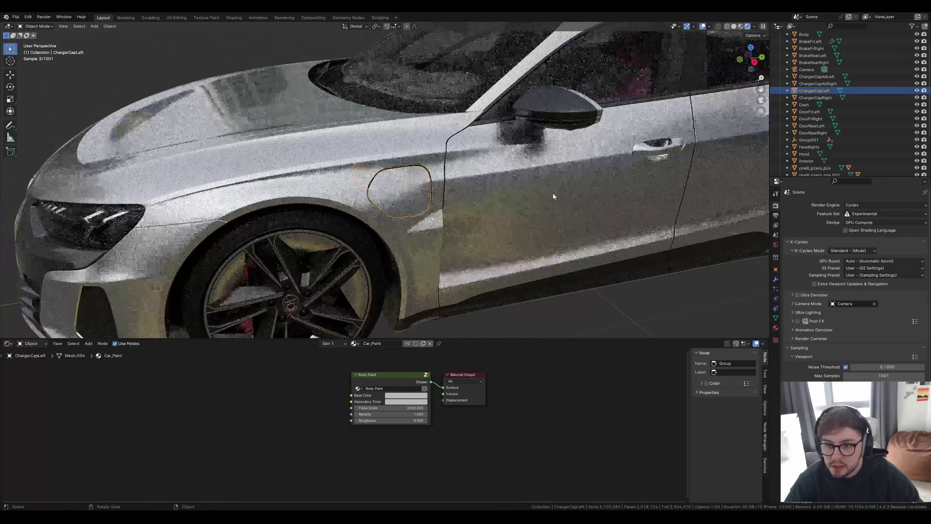
Temporarily hide the front left door to inspect the dashboard, steering wheel and instrument display, then restore the door.
click(553, 194)
key(h)
middle_drag(554, 190, 389, 162)
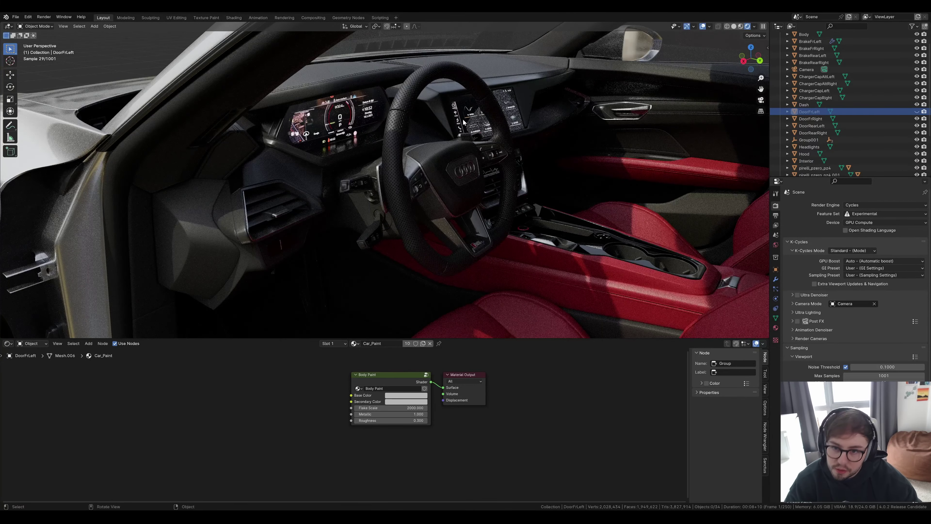
scroll(344, 118, up, 5)
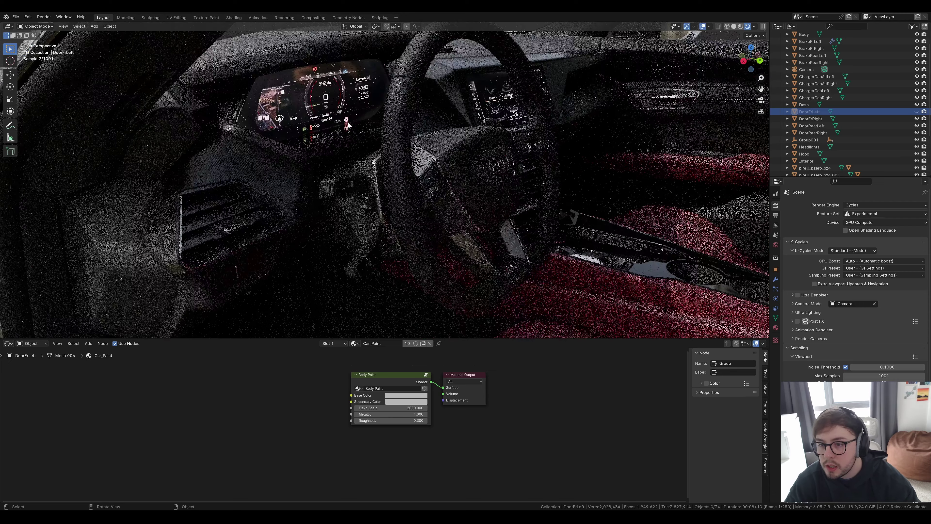
mouse_move(345, 119)
shift+middle_down()
mouse_move(366, 144)
mouse_move(340, 119)
shift+middle_up()
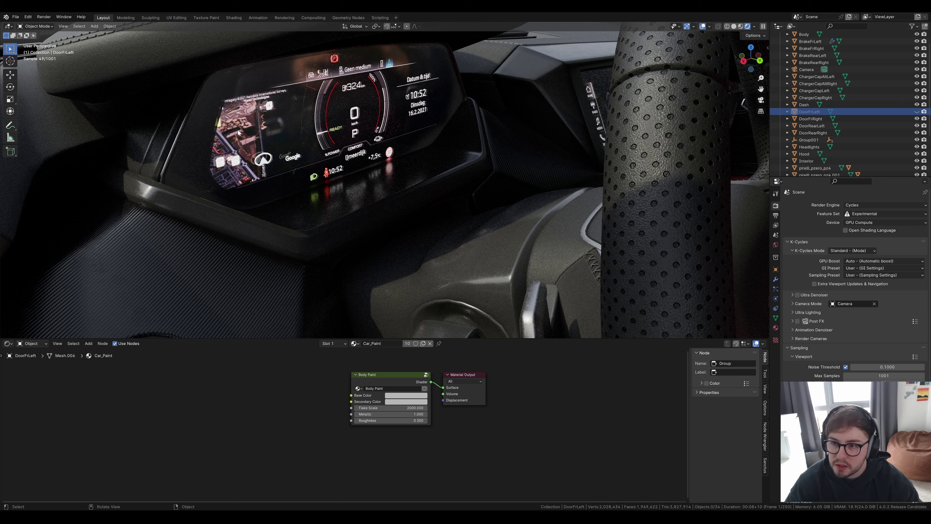
scroll(273, 136, down, 10)
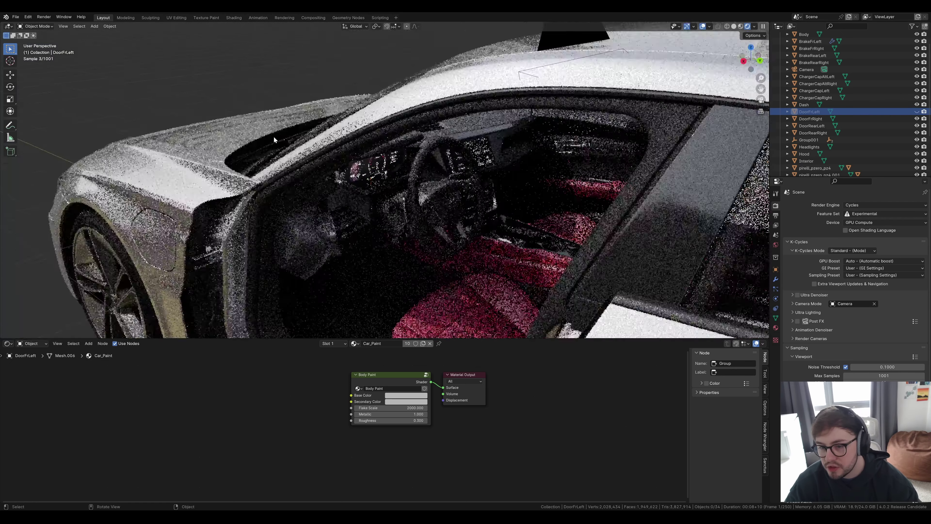
click(327, 177)
scroll(434, 190, down, 5)
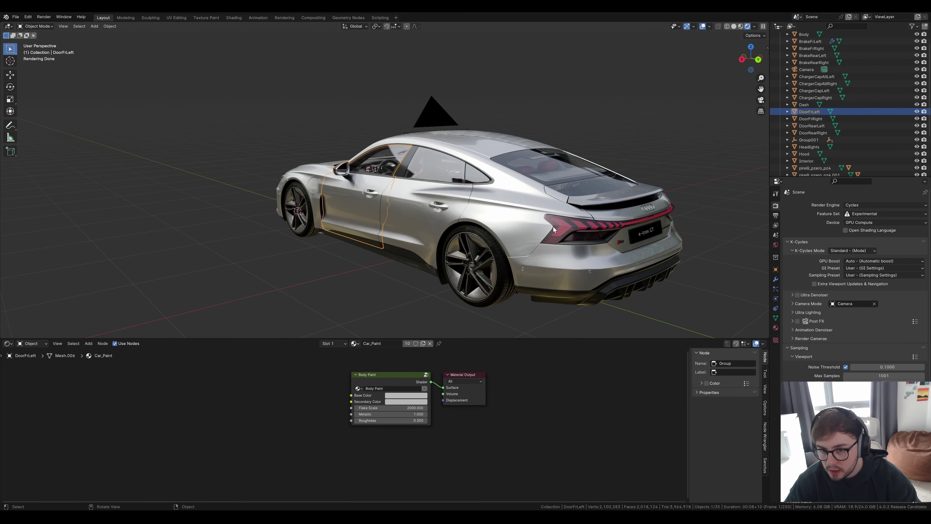
Examine the car's exterior from the front and rear, then select the rear left tyre and inspect the wheel up close.
mouse_move(646, 234)
middle_down()
mouse_move(604, 245)
mouse_move(658, 243)
mouse_move(639, 249)
middle_up()
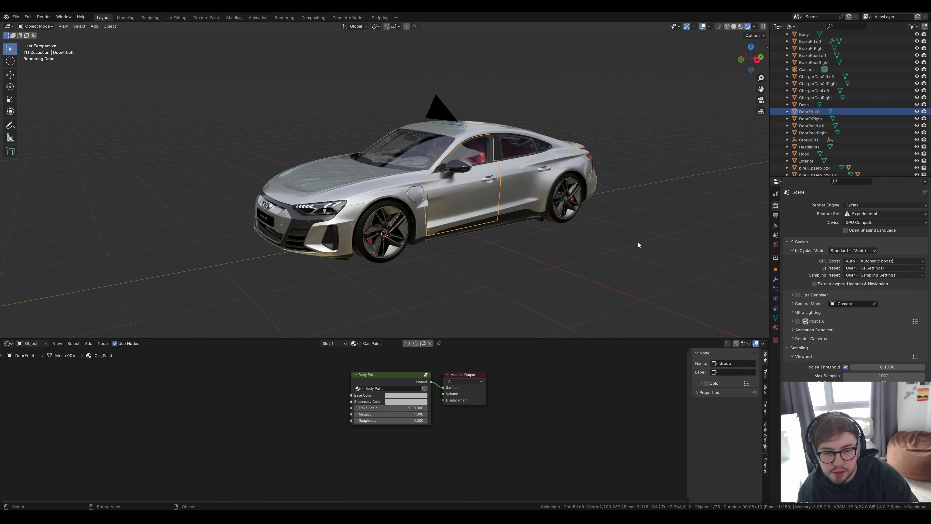
middle_drag(638, 241, 530, 262)
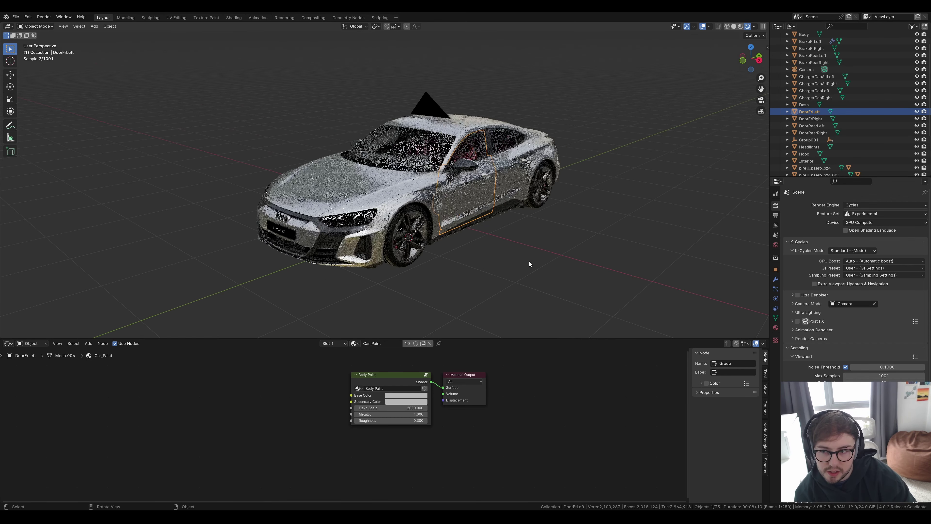
click(289, 236)
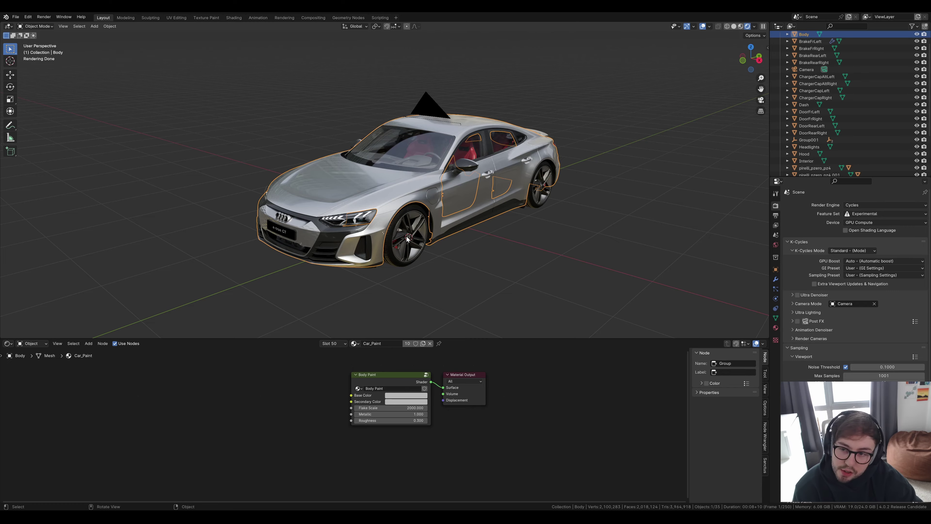
middle_drag(422, 236, 477, 191)
scroll(485, 185, up, 5)
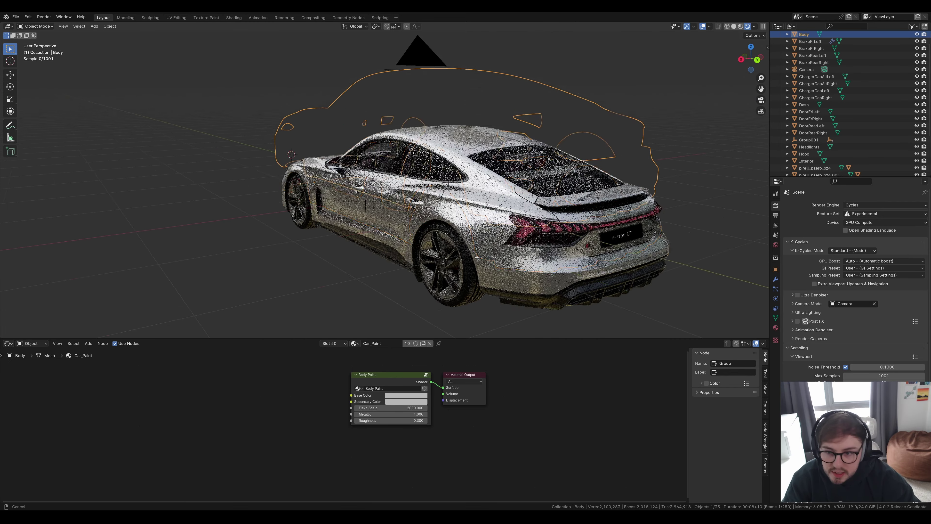
click(590, 208)
shift+middle_drag(592, 170, 559, 217)
scroll(596, 206, up, 2)
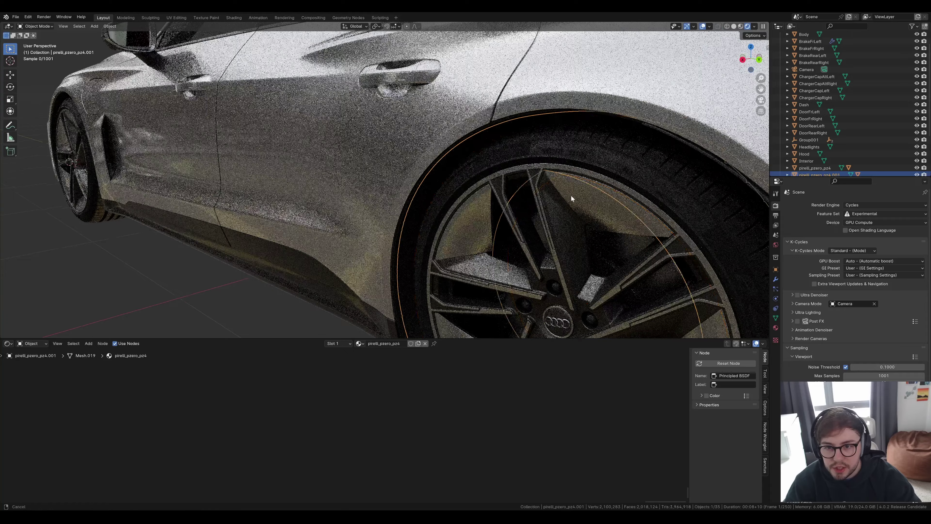
Inspect the rear left tyre's tread and sidewall lettering up close and examine its mesh in Edit Mode.
scroll(550, 191, up, 6)
shift+middle_drag(692, 125, 639, 195)
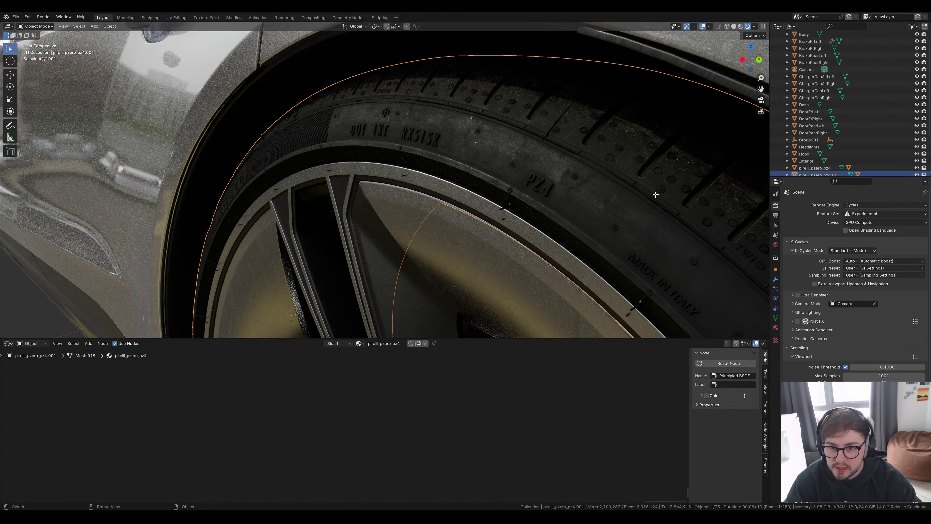
key(Tab)
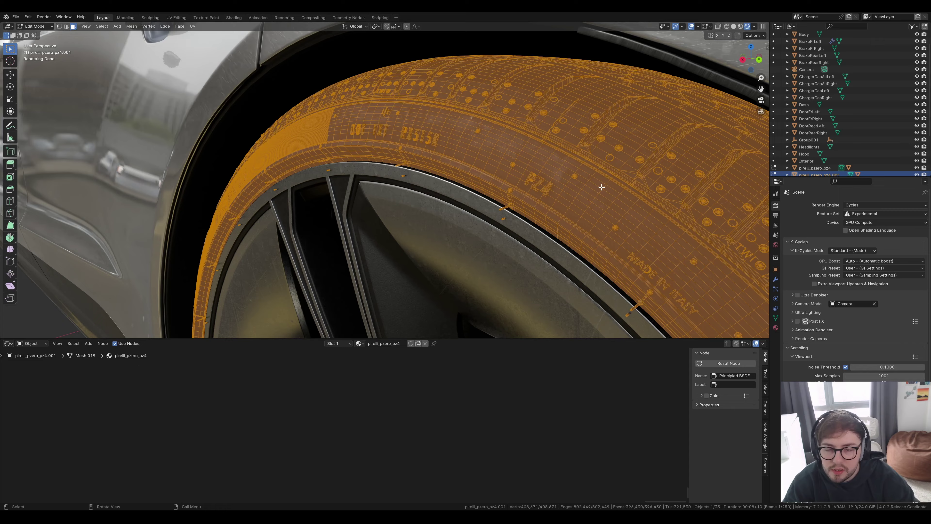
key(Tab)
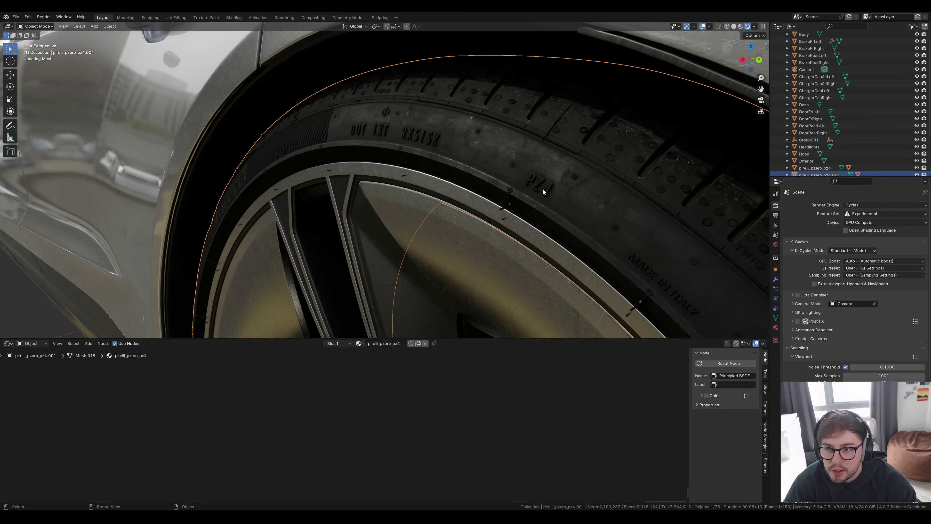
scroll(533, 178, down, 6)
scroll(491, 198, down, 5)
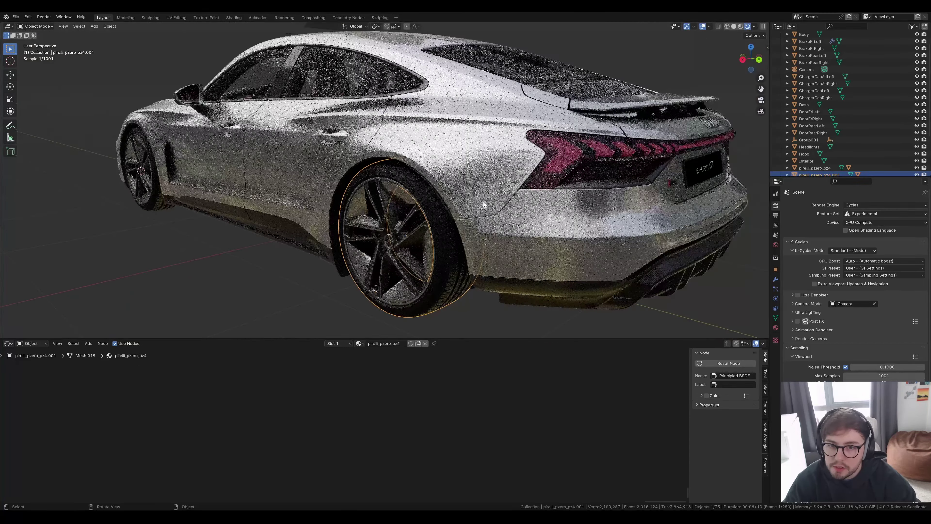
Examine the car's headlight and front grille up close, and view its bodywork from the front and side.
middle_drag(484, 202, 644, 214)
scroll(643, 213, up, 6)
scroll(642, 212, up, 8)
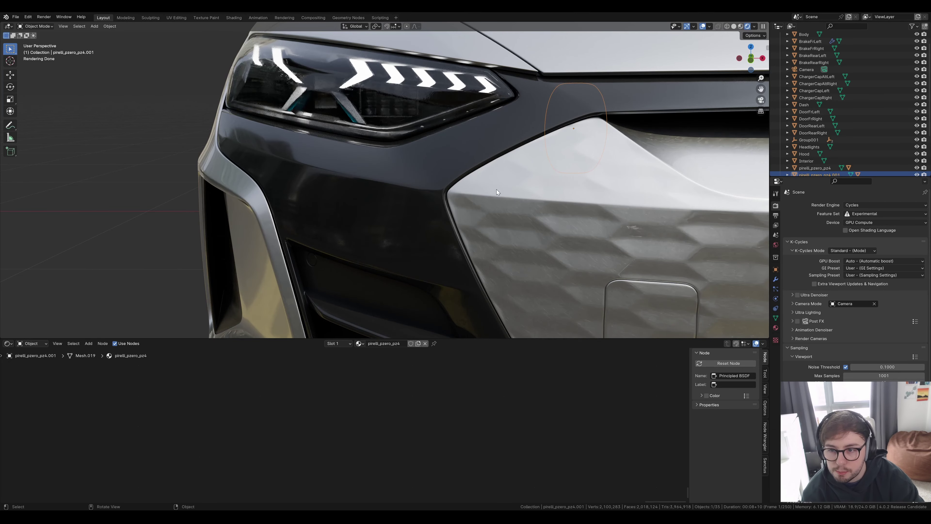
scroll(496, 189, down, 8)
middle_drag(625, 105, 583, 105)
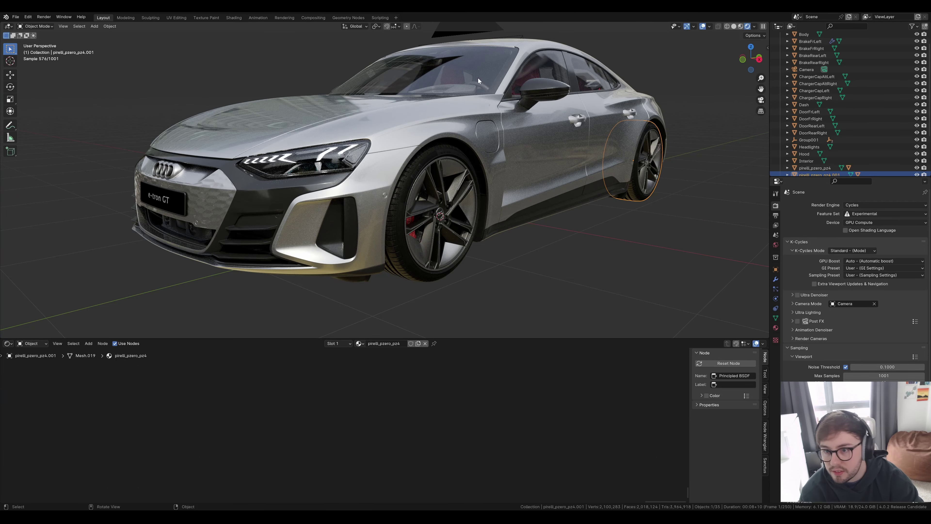
middle_drag(666, 143, 628, 161)
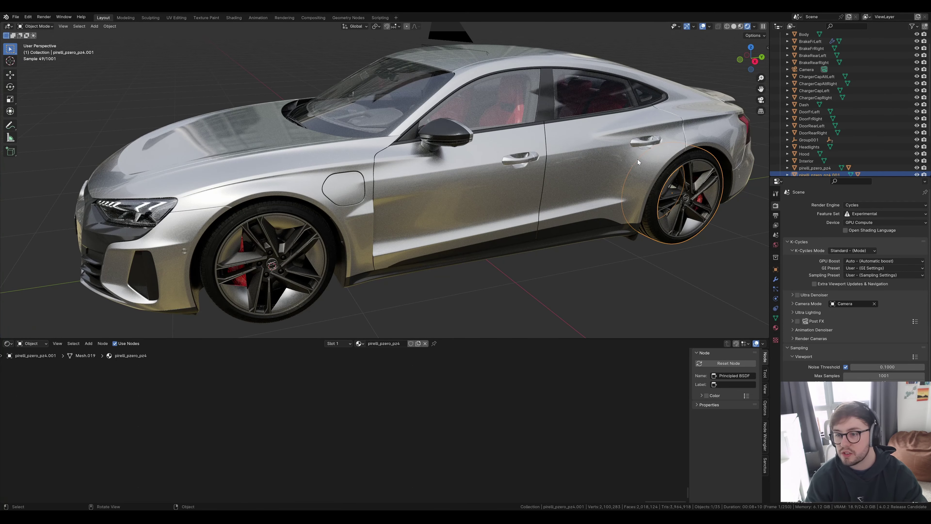
middle_drag(633, 168, 576, 154)
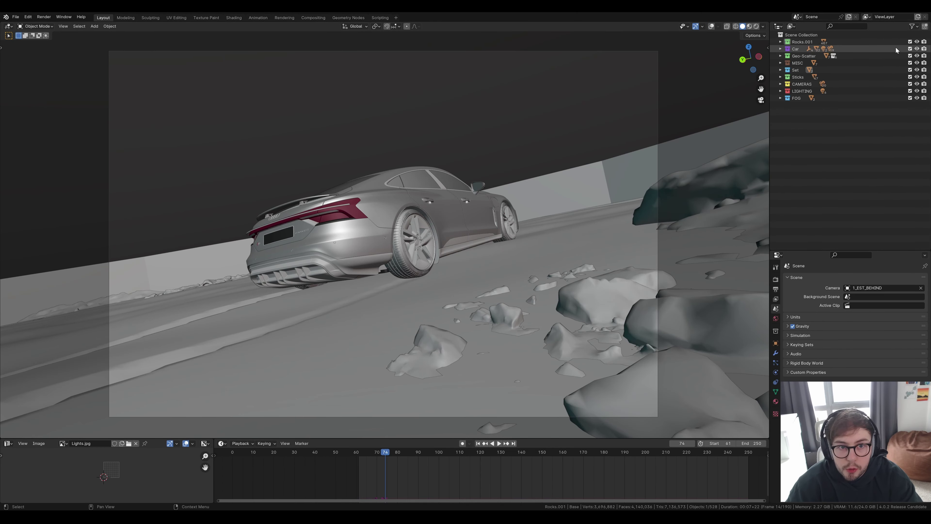
Exclude the Car and FOG collections and view the desert landscape in Material Preview shading.
click(909, 49)
key(z)
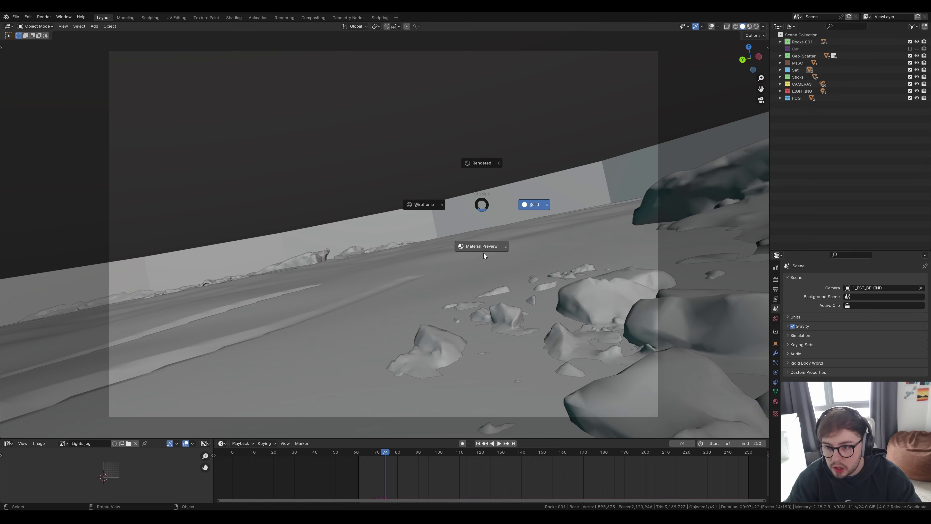
click(480, 256)
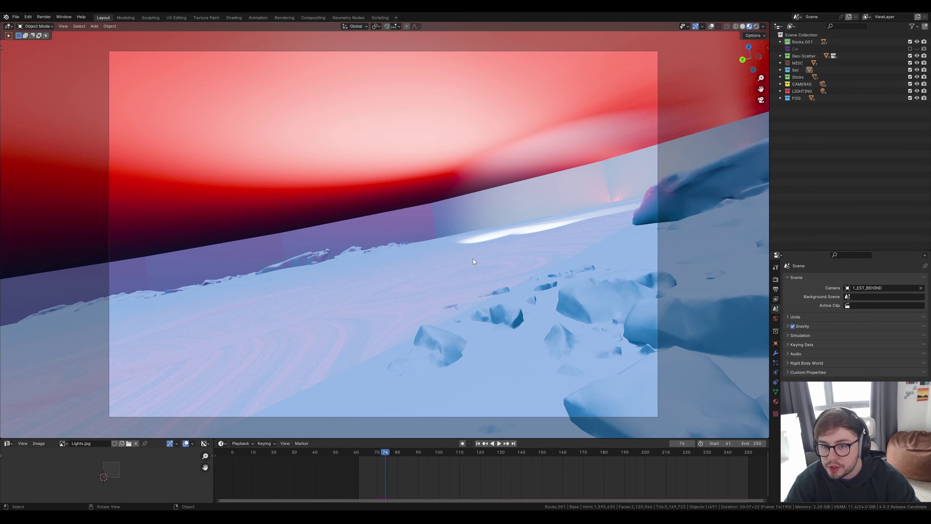
middle_drag(634, 194, 498, 217)
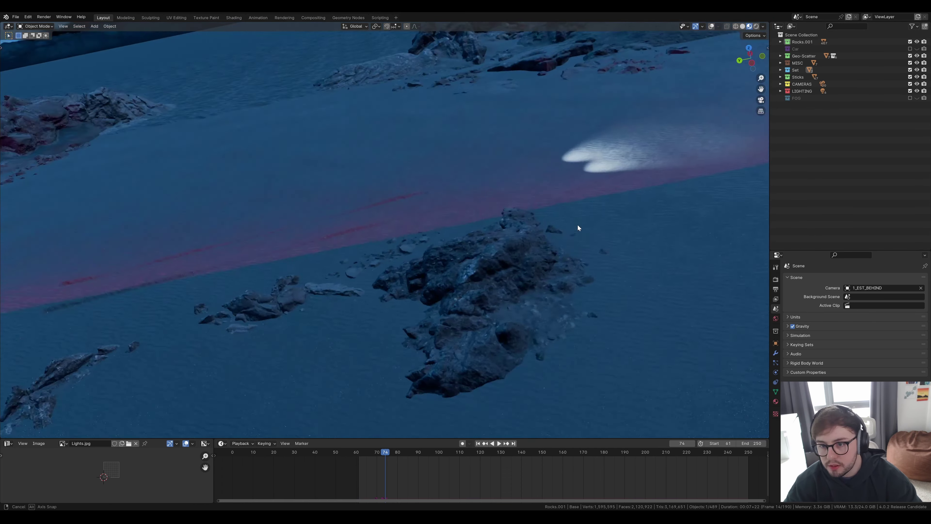
middle_drag(564, 222, 673, 160)
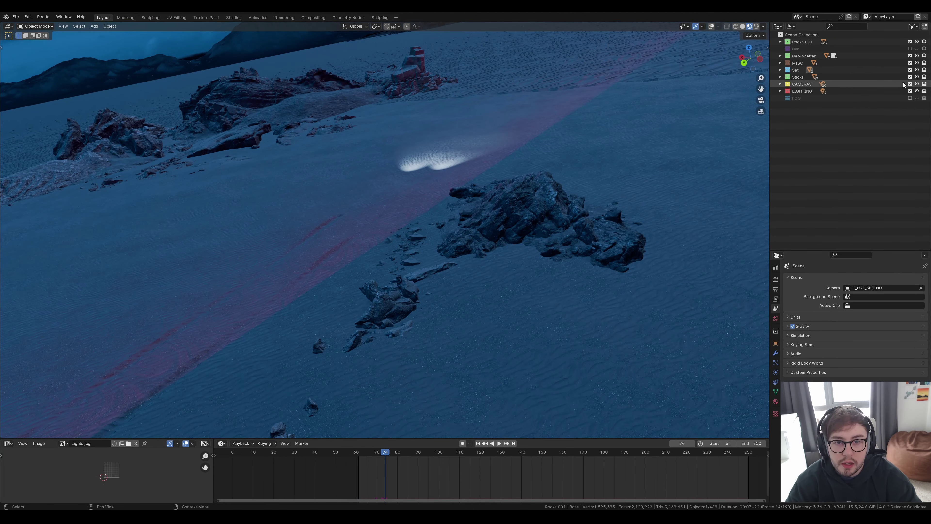
Exclude the LIGHTING collection and examine the landscape's rocks, gravel and sand surface.
click(910, 90)
middle_drag(601, 194, 605, 235)
scroll(506, 242, up, 4)
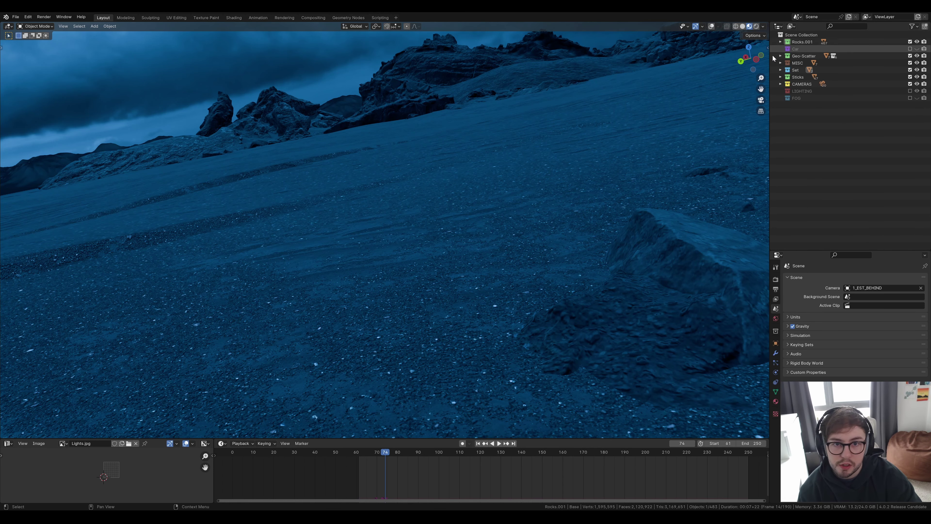
scroll(586, 229, down, 4)
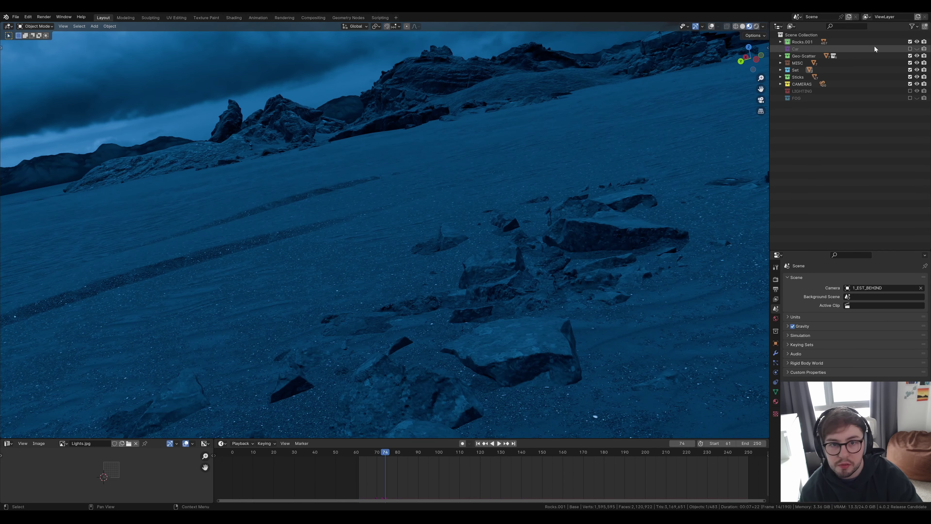
scroll(601, 187, down, 3)
scroll(599, 189, down, 5)
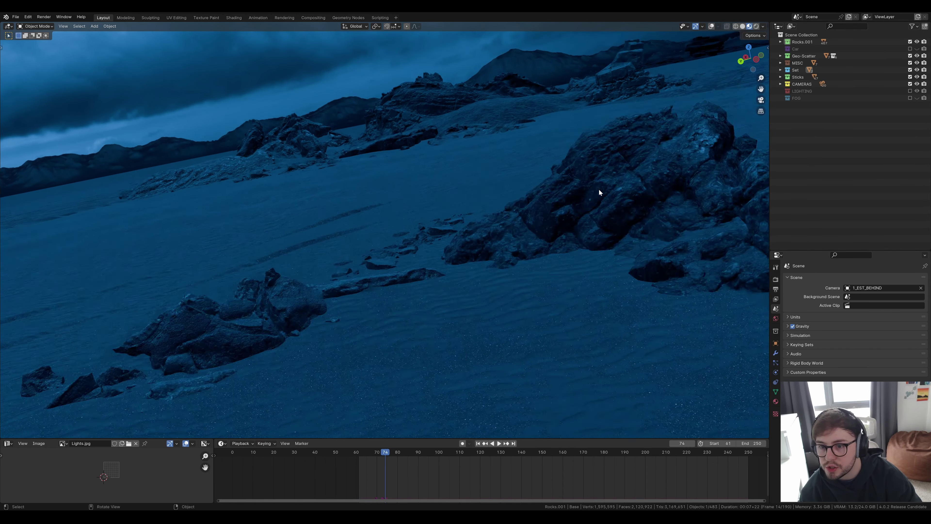
middle_drag(599, 188, 545, 184)
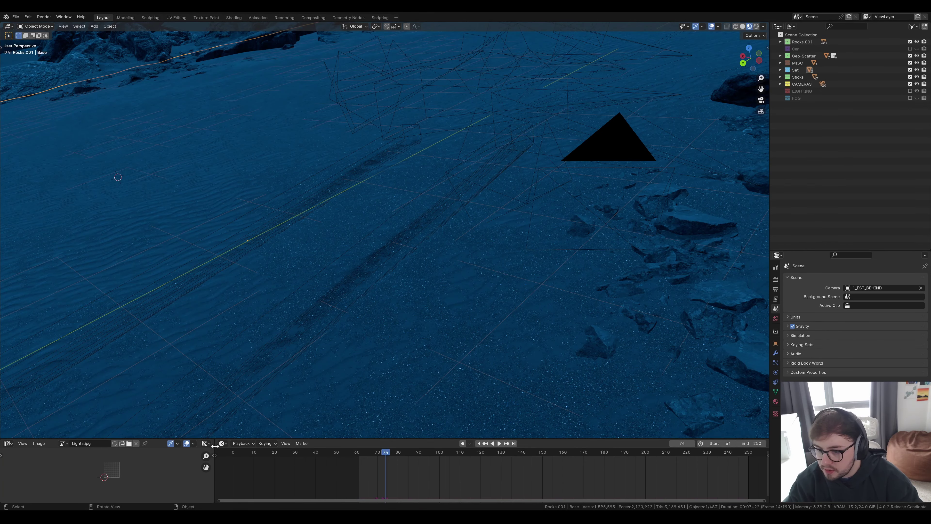
Change the timeline area to the Shader Editor, enlarge it and bring the Sand material's node tree into view.
click(222, 443)
click(249, 427)
drag(253, 438, 442, 154)
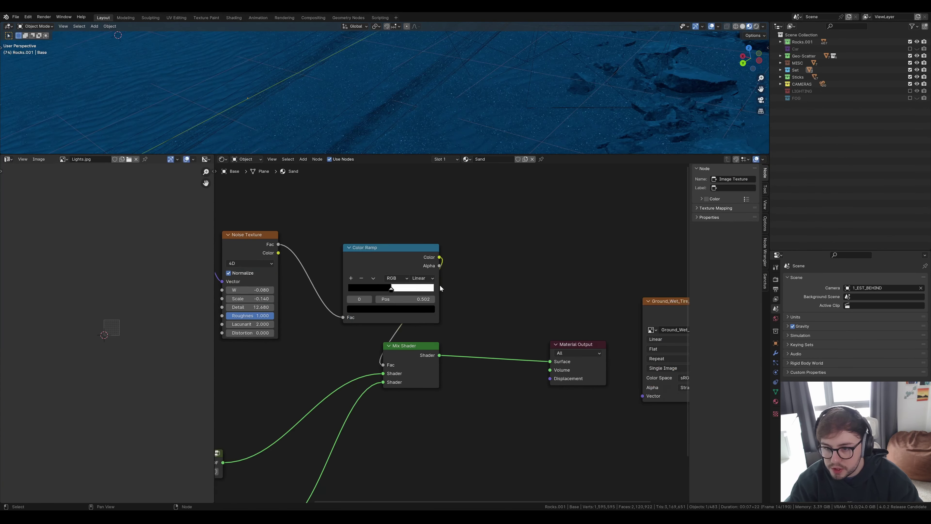
scroll(440, 327, down, 7)
middle_drag(420, 319, 452, 320)
scroll(404, 415, up, 4)
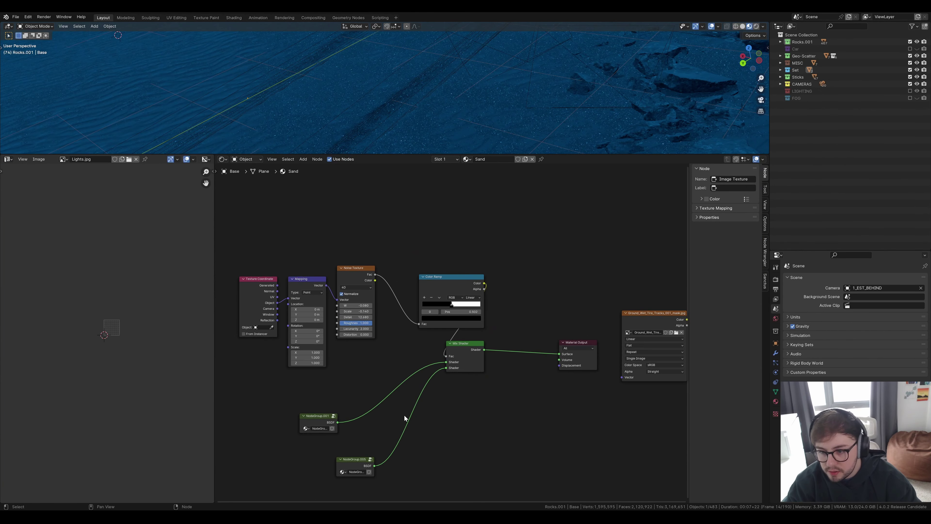
Preview NodeGroup.001 alone on the ground and inspect its sand surface in an enlarged viewport.
click(289, 443)
ctrl+shift+click(288, 447)
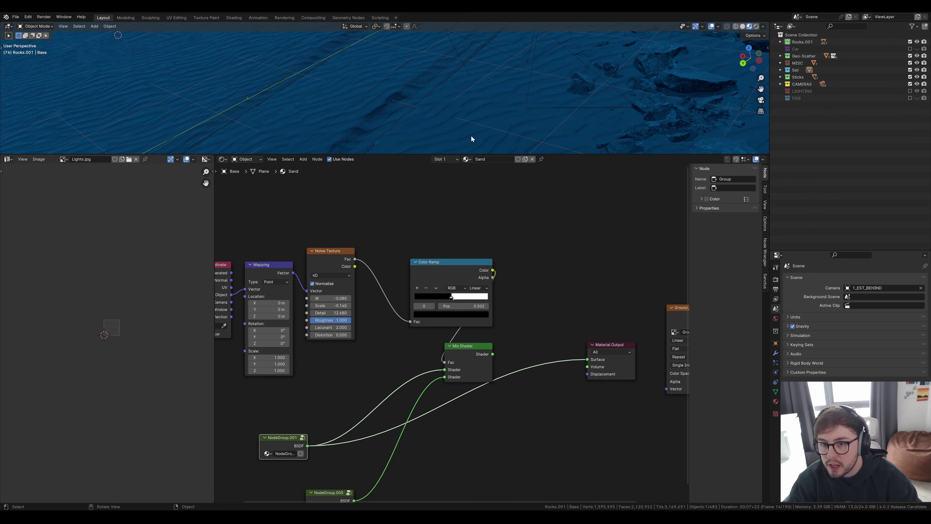
drag(461, 154, 461, 308)
scroll(467, 262, up, 3)
middle_drag(467, 263, 380, 236)
middle_drag(381, 438, 401, 357)
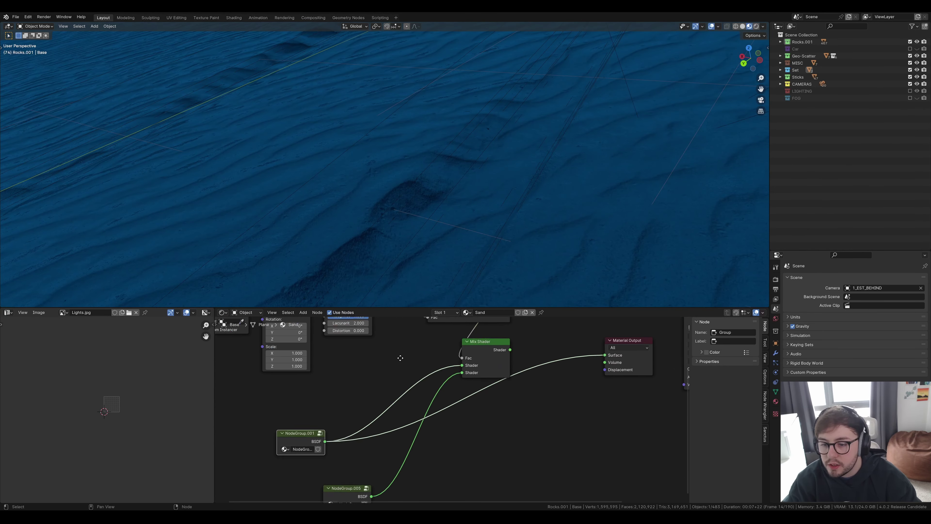
scroll(401, 357, down, 1)
Preview NodeGroup.005 on the ground, followed by the Color Ramp mask that blends the two sand materials.
ctrl+shift+click(381, 460)
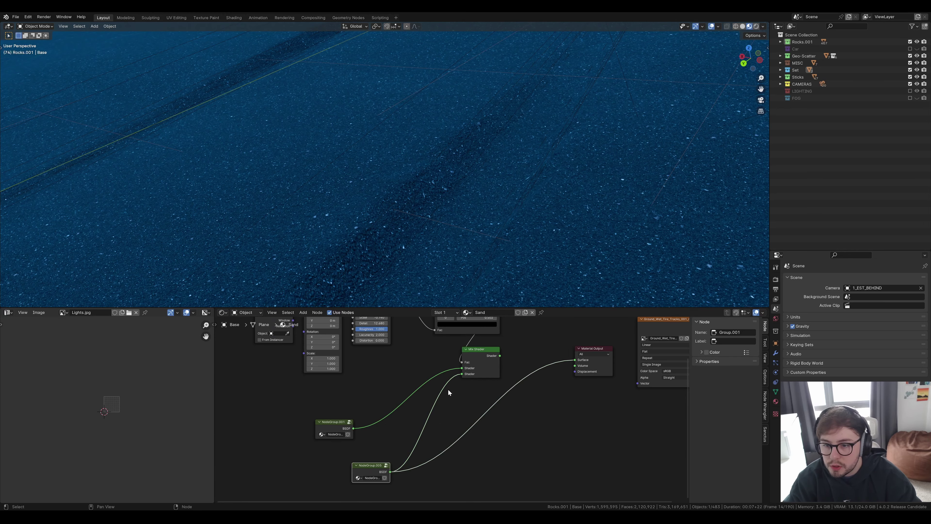
middle_drag(448, 389, 441, 446)
drag(479, 422, 488, 420)
ctrl+shift+click(467, 353)
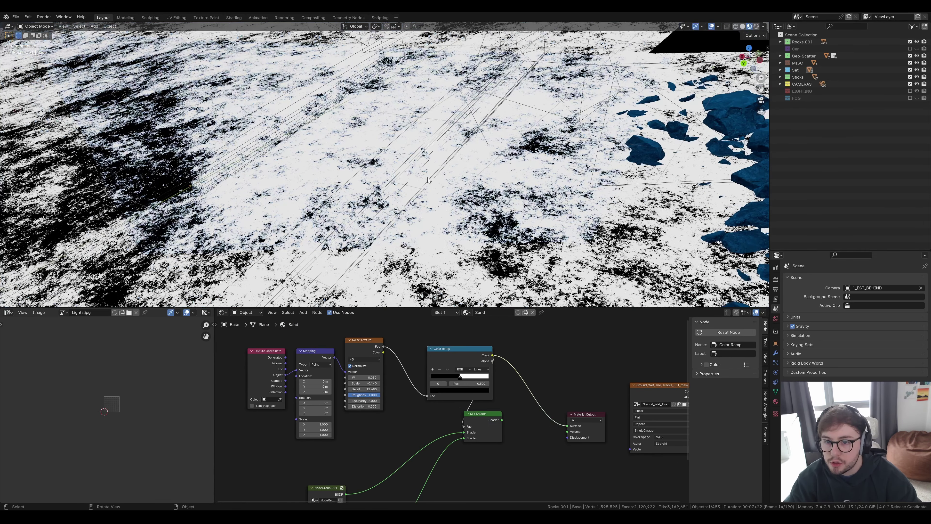
scroll(428, 180, down, 4)
middle_drag(428, 180, 400, 164)
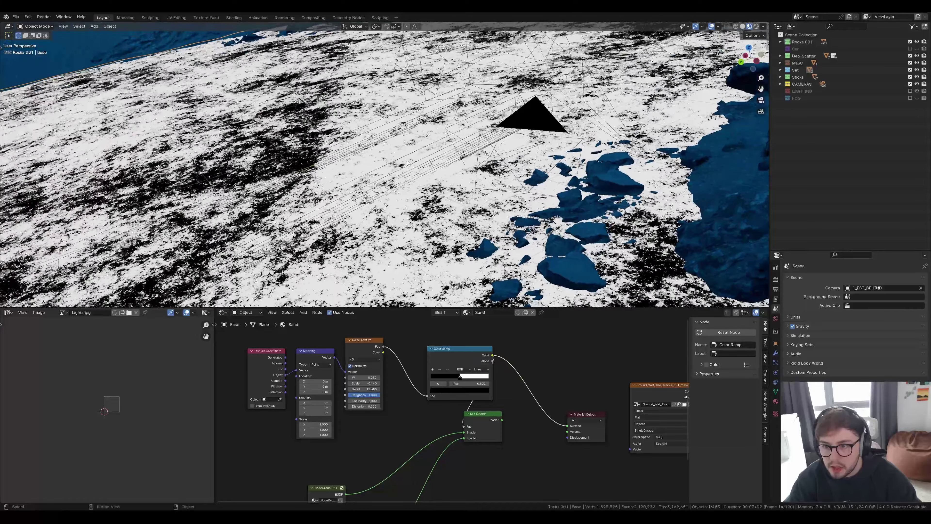
Reconnect the Mix Shader to the Material Output and examine the blended sand around the tyre tracks.
ctrl+shift+click(484, 424)
scroll(495, 214, up, 5)
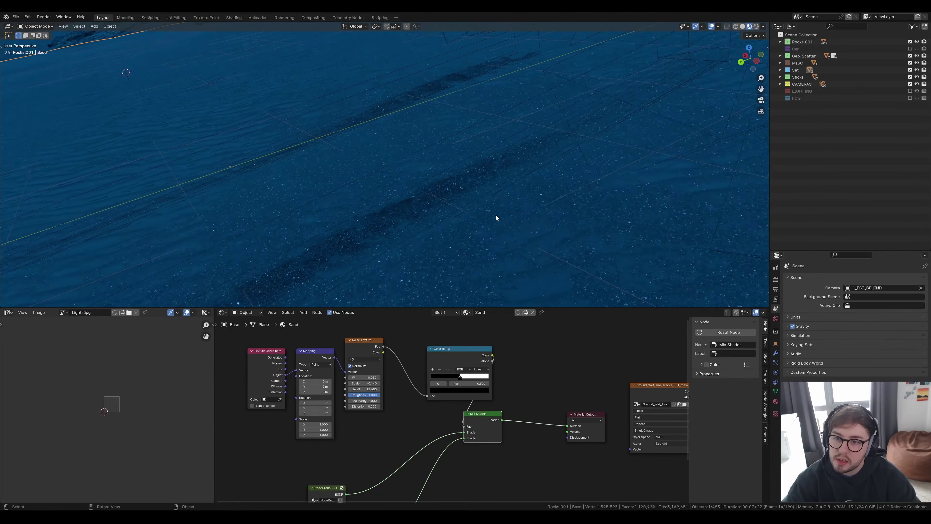
middle_drag(500, 221, 538, 229)
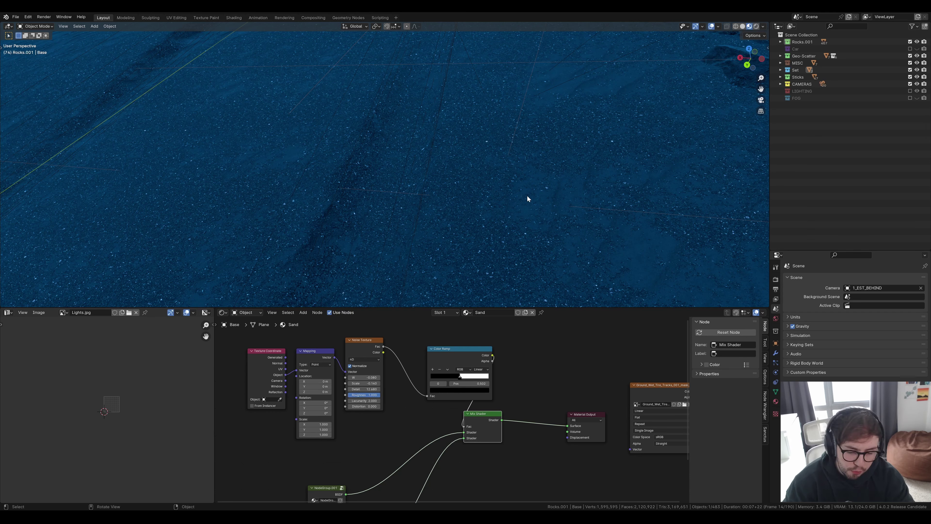
middle_drag(555, 197, 478, 195)
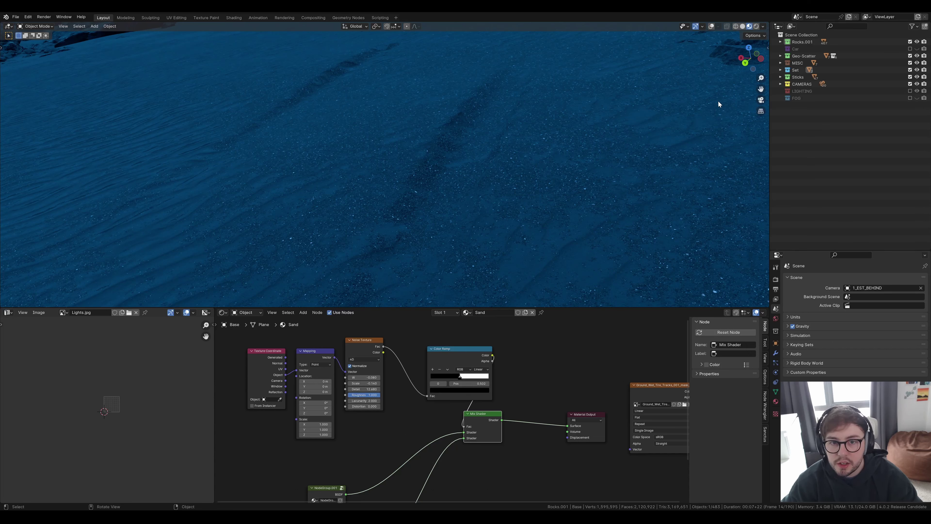
Bring up the Geo-Scatter settings for the Base surface and display its scatter systems in Solid shading.
key(n)
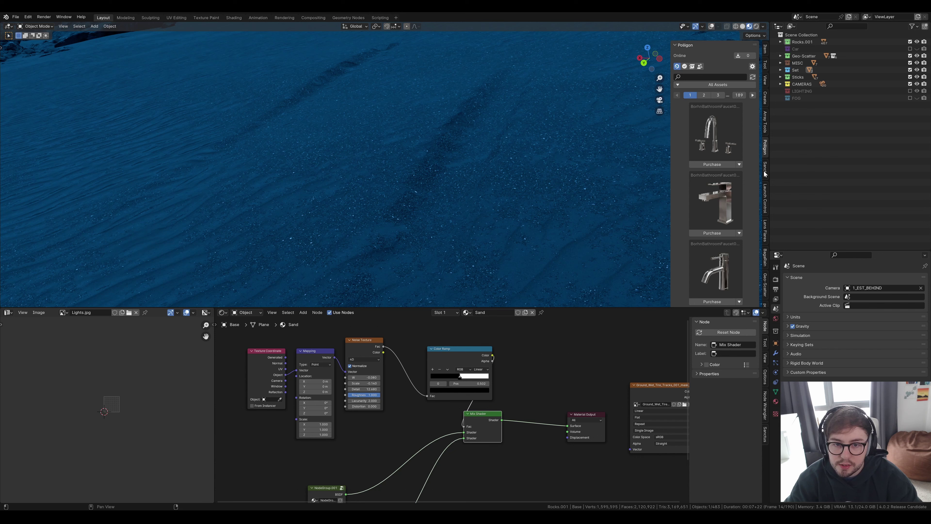
click(765, 283)
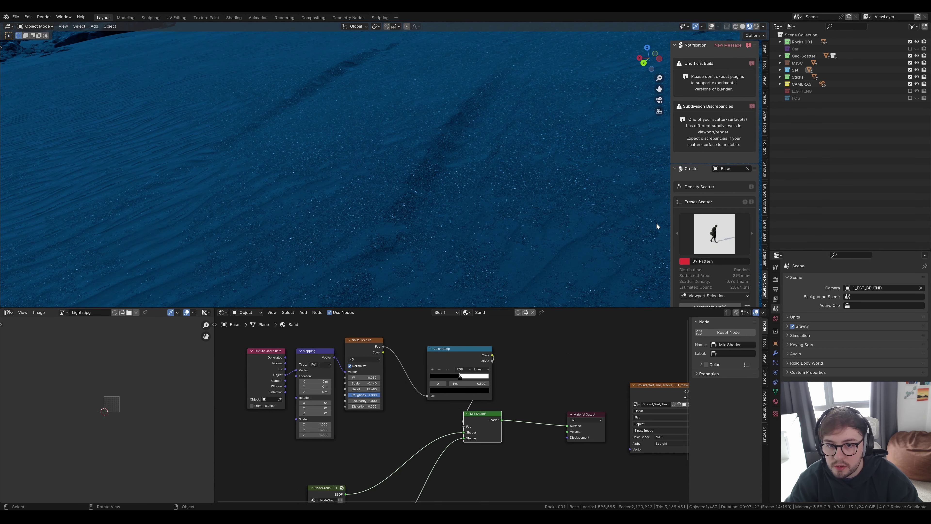
scroll(702, 249, down, 5)
scroll(702, 249, down, 5)
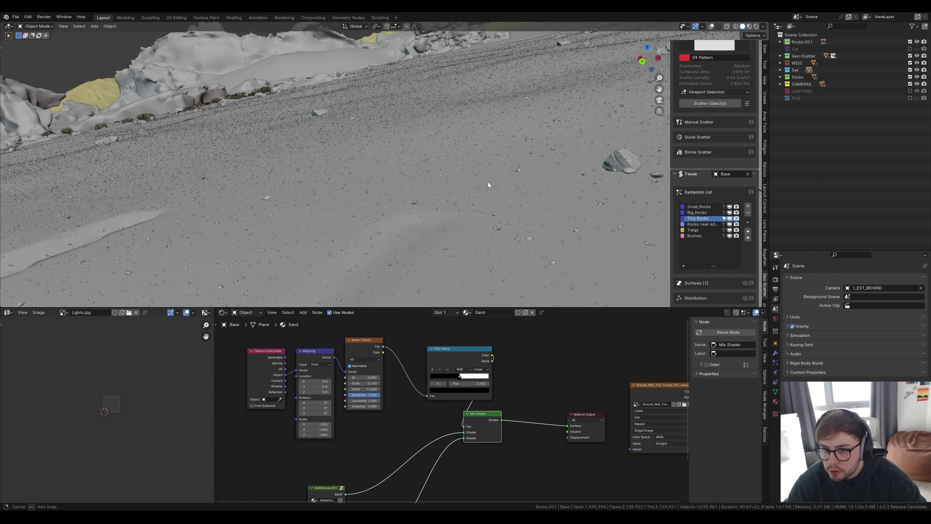
Examine the scattered rocks, twigs and bushes along the edge of the road and around the larger rocks.
middle_drag(552, 237, 459, 167)
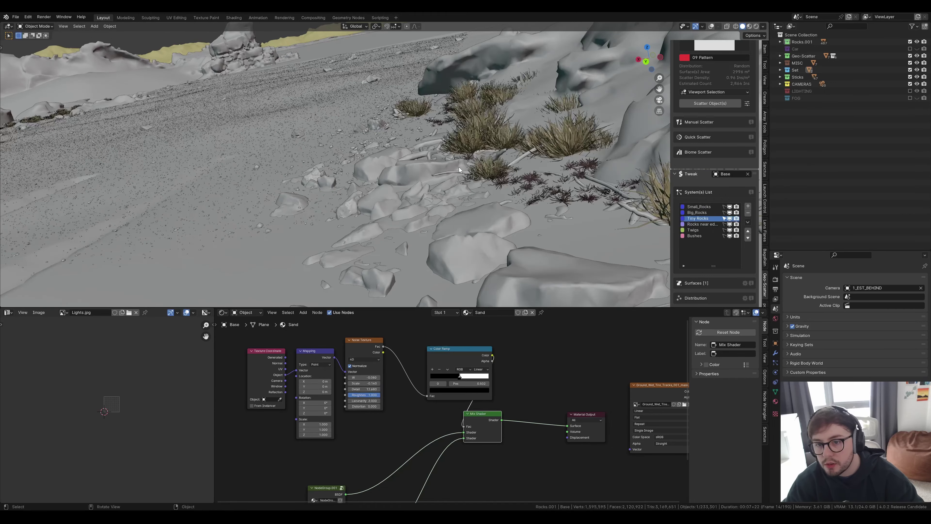
middle_drag(427, 126, 431, 120)
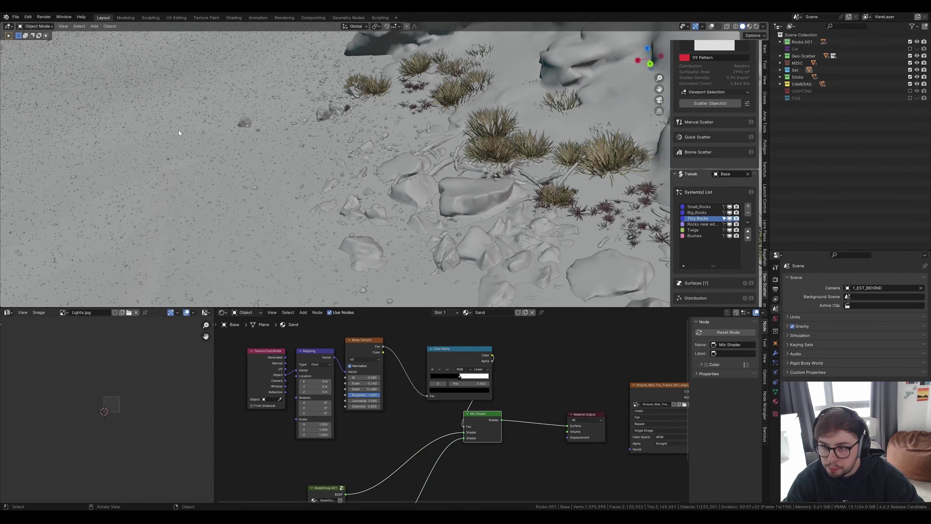
scroll(509, 85, down, 2)
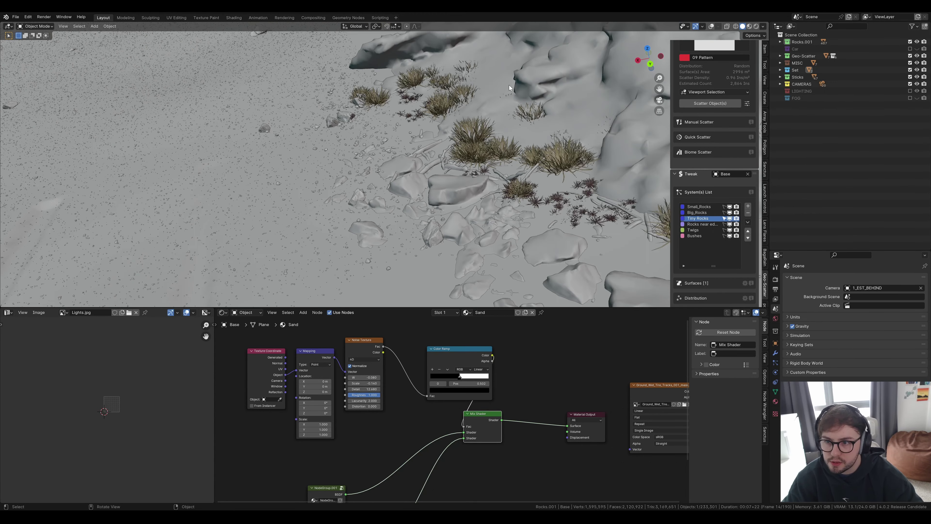
scroll(295, 133, up, 2)
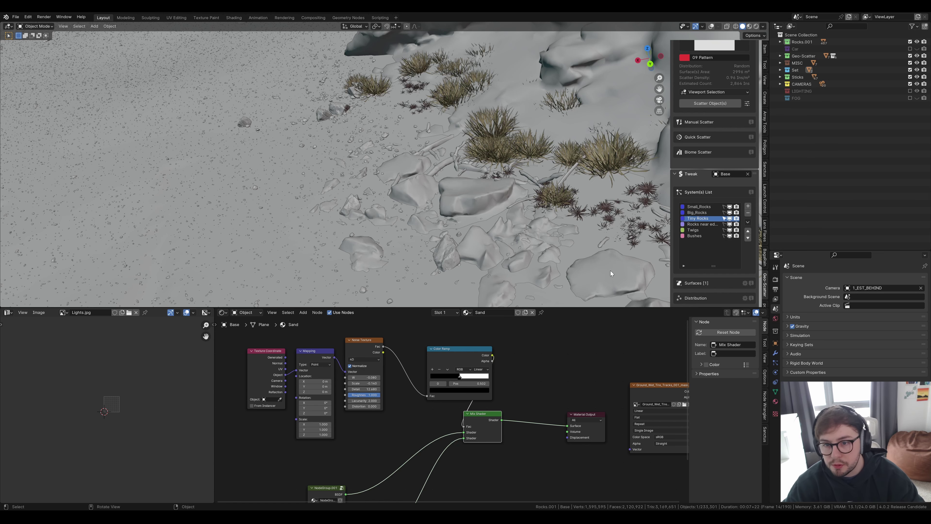
scroll(507, 158, up, 2)
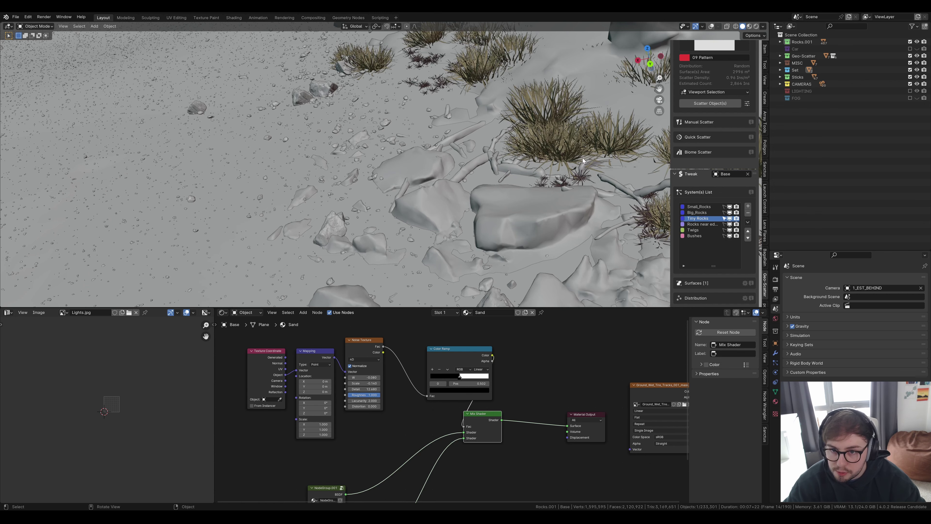
middle_drag(244, 172, 454, 230)
Preview the scattered desert ground in Rendered shading, both from free views and through the scene camera.
key(z)
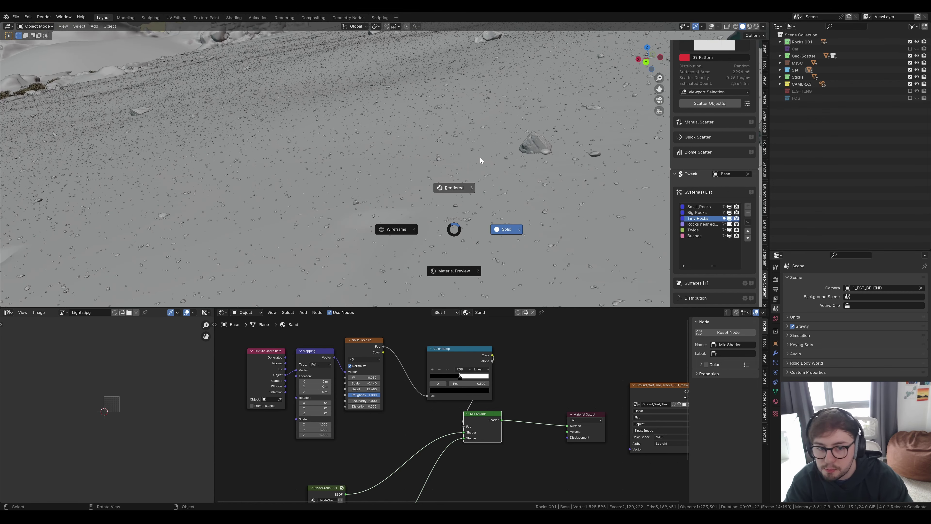
click(480, 157)
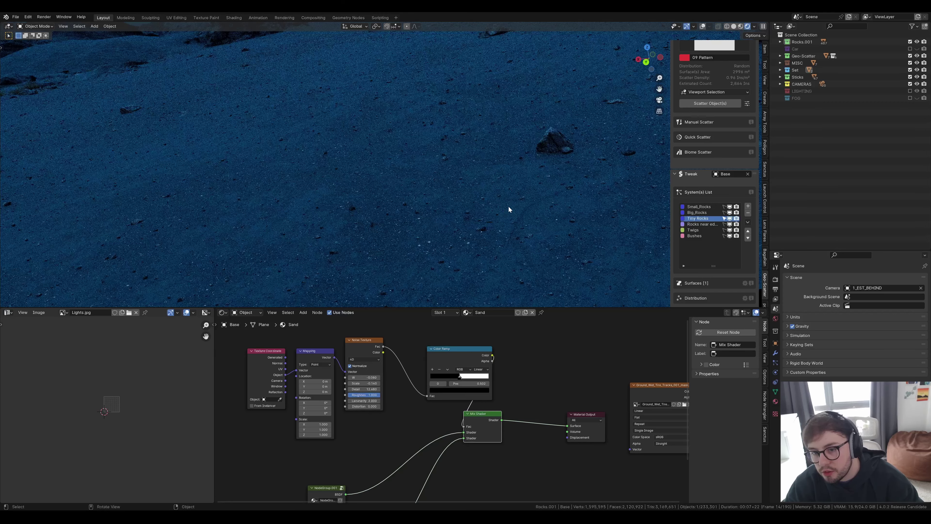
middle_drag(494, 236, 526, 205)
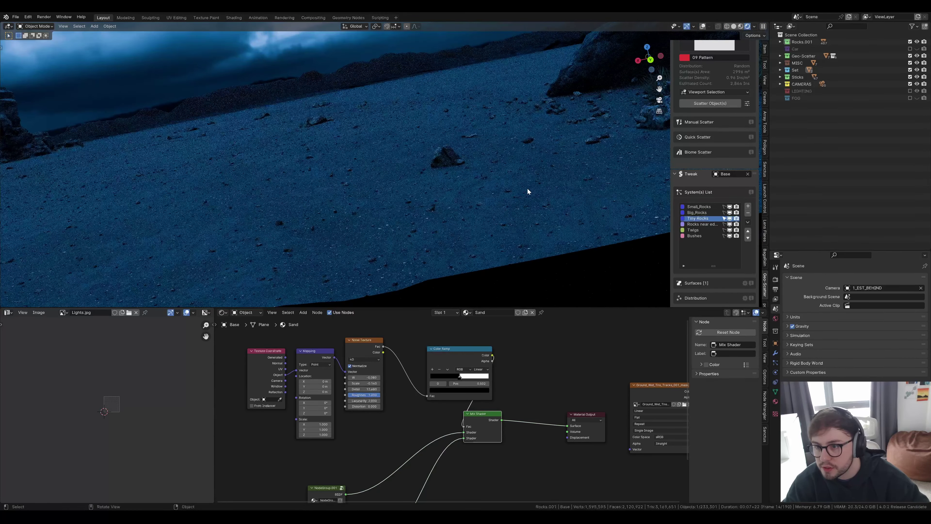
key(KP_0)
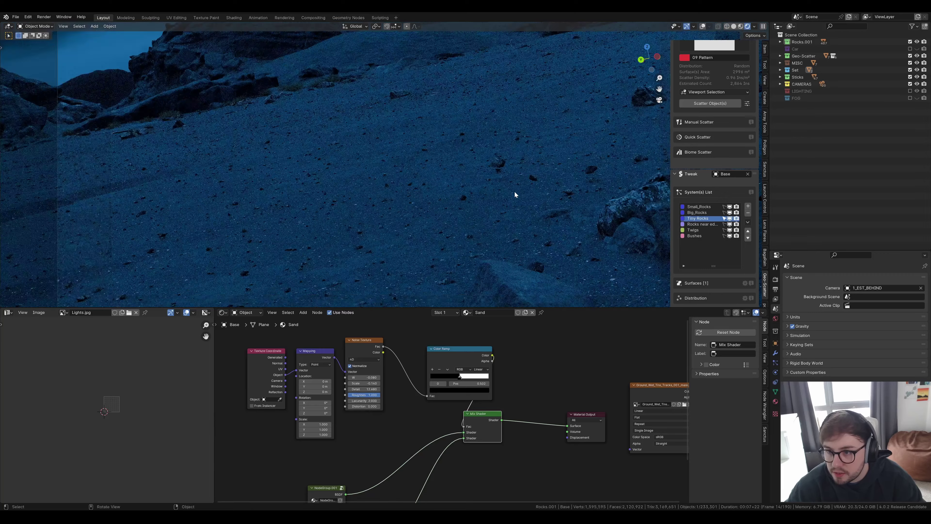
middle_drag(327, 197, 246, 272)
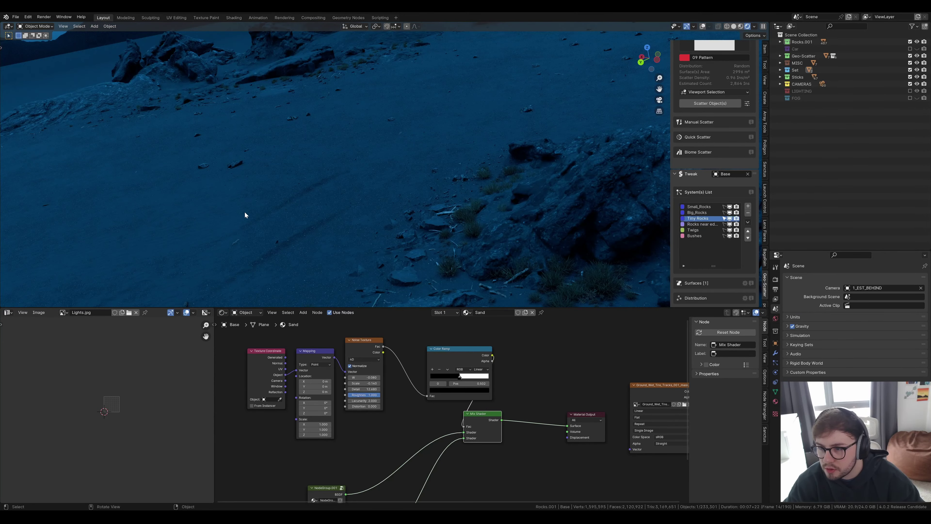
Return to Solid shading and examine the tiny rocks scattered around the tyre tracks from the camera view.
key(z)
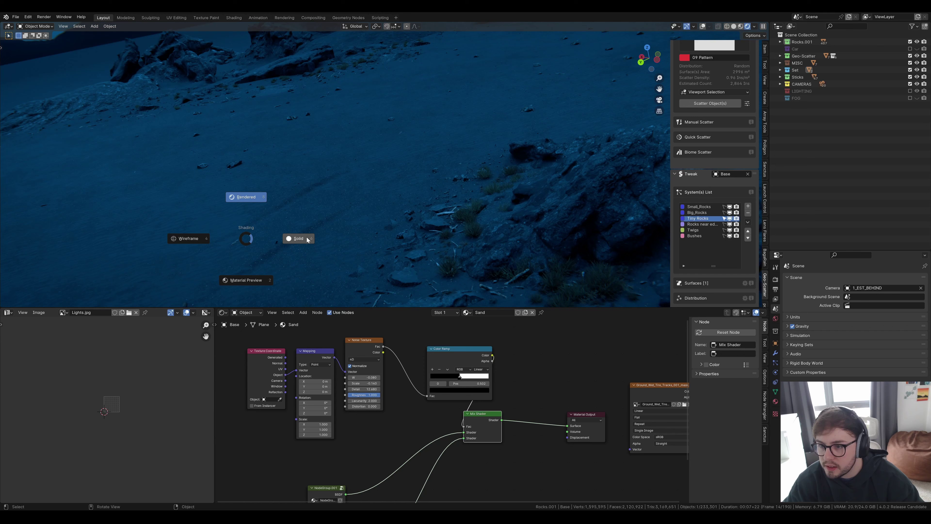
click(360, 276)
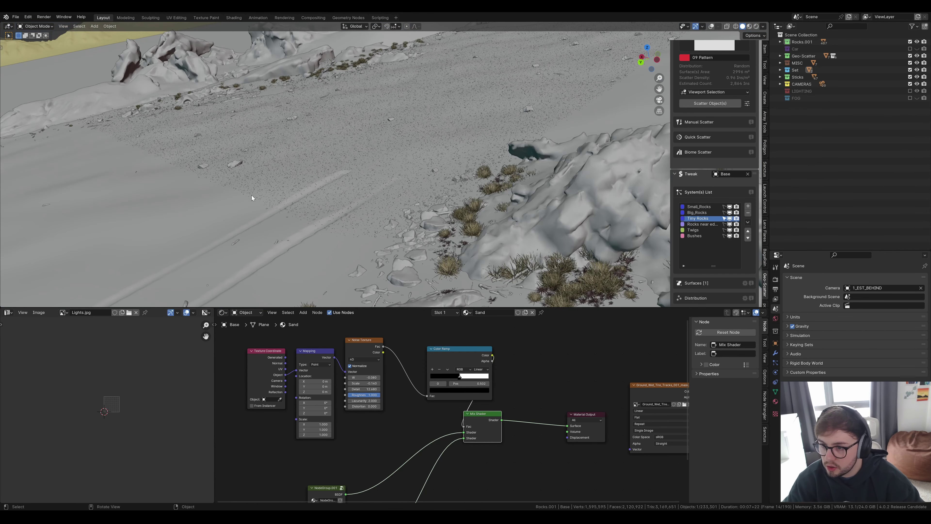
key(KP_0)
scroll(350, 221, up, 4)
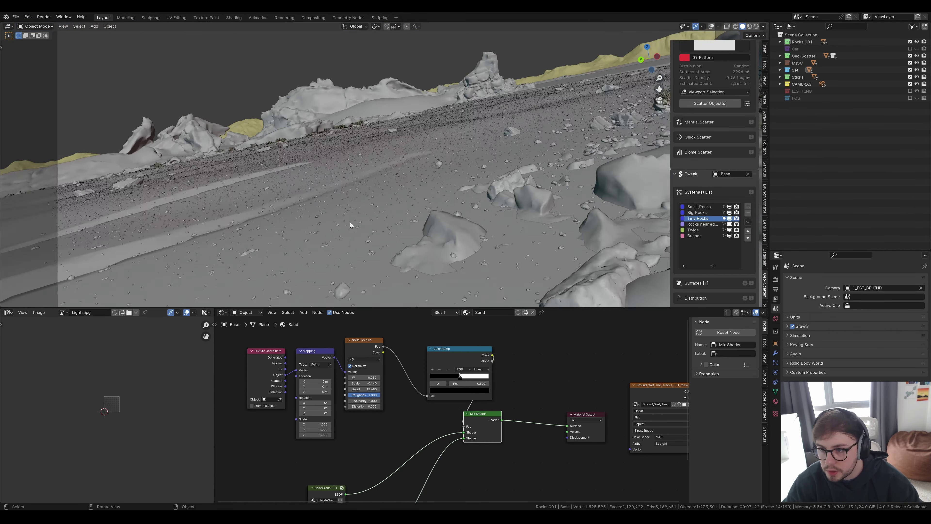
scroll(430, 235, up, 4)
shift+middle_drag(461, 233, 411, 201)
scroll(425, 201, up, 3)
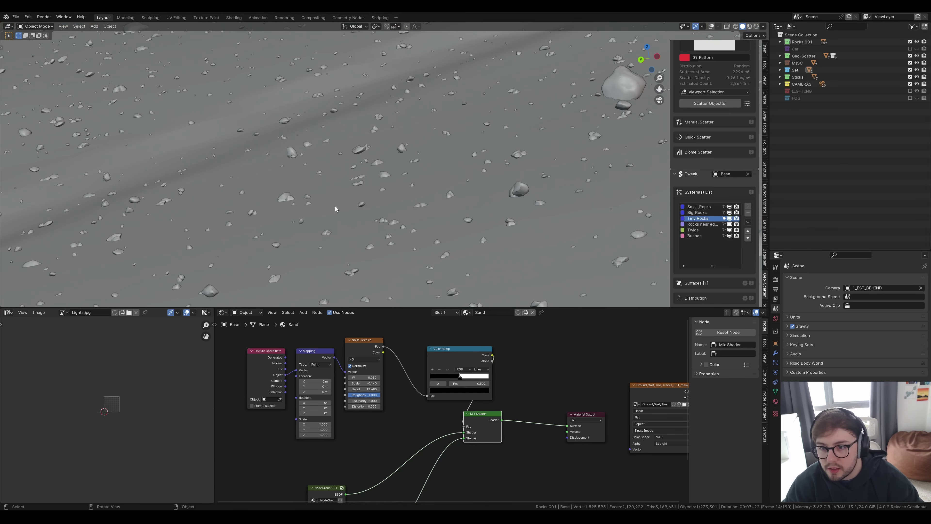
Turn on the Display placeholders for the Tiny Rocks scatter system, using the Single Point method.
scroll(580, 147, down, 3)
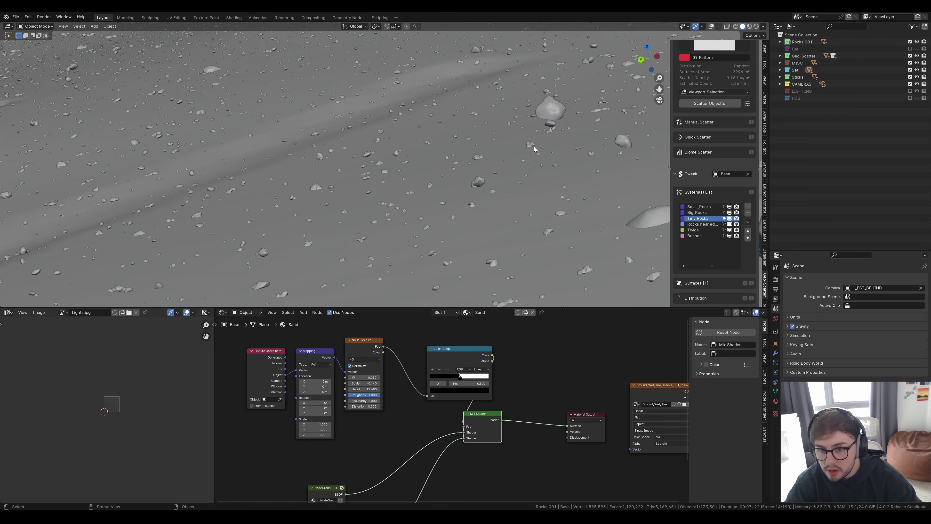
scroll(513, 180, down, 2)
scroll(715, 228, down, 10)
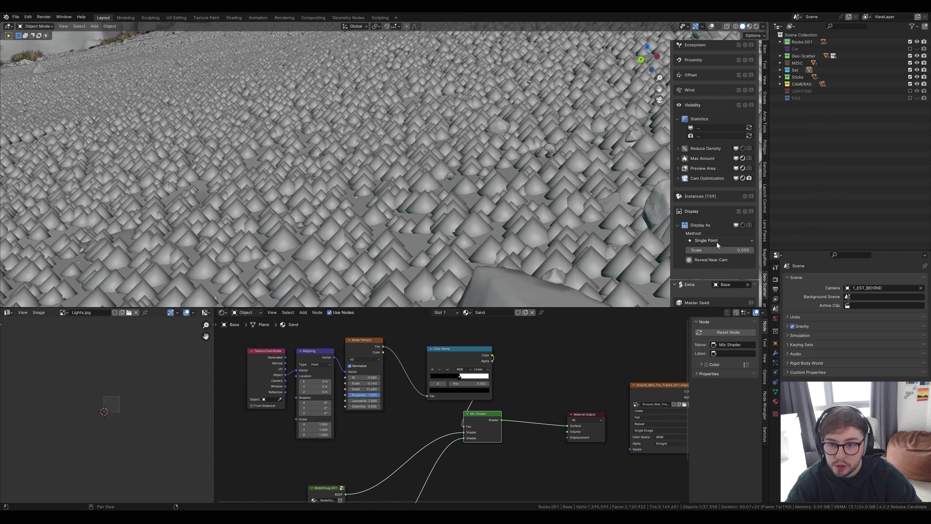
Hide all the scatter systems of the Base surface in the viewport to leave the bare terrain.
scroll(717, 241, up, 15)
scroll(718, 232, down, 1)
scroll(720, 236, down, 5)
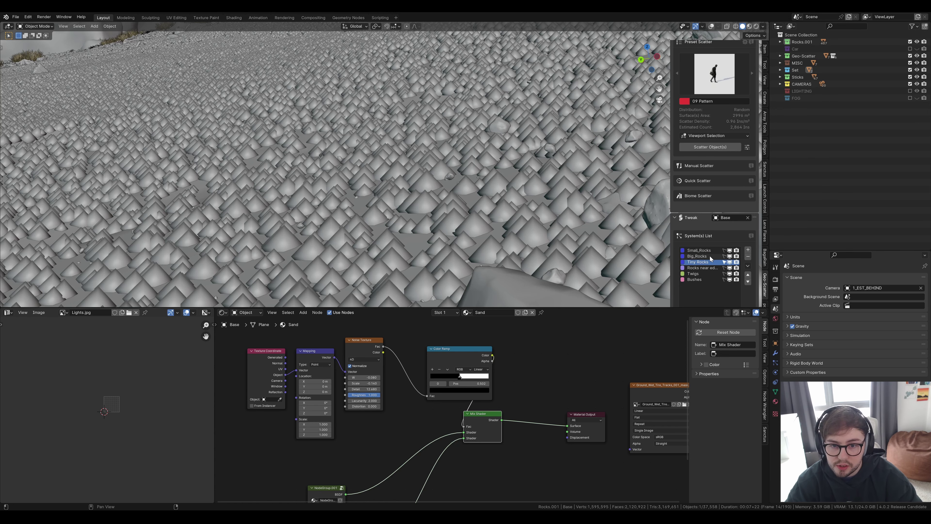
scroll(721, 250, down, 10)
scroll(728, 231, up, 4)
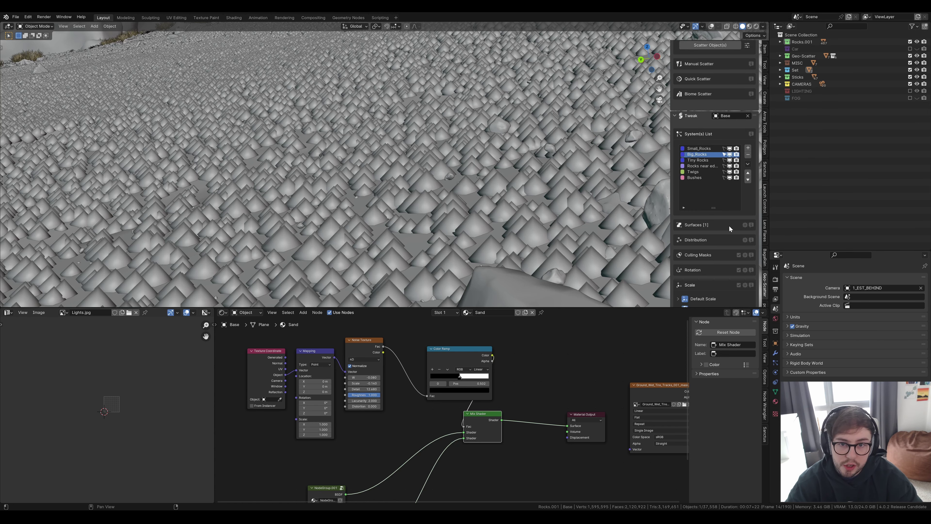
click(729, 153)
click(730, 148)
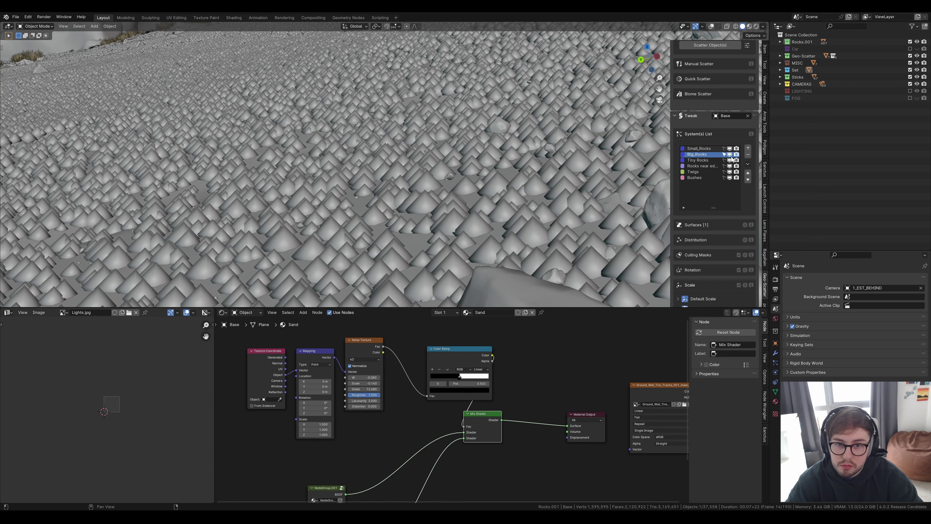
click(729, 157)
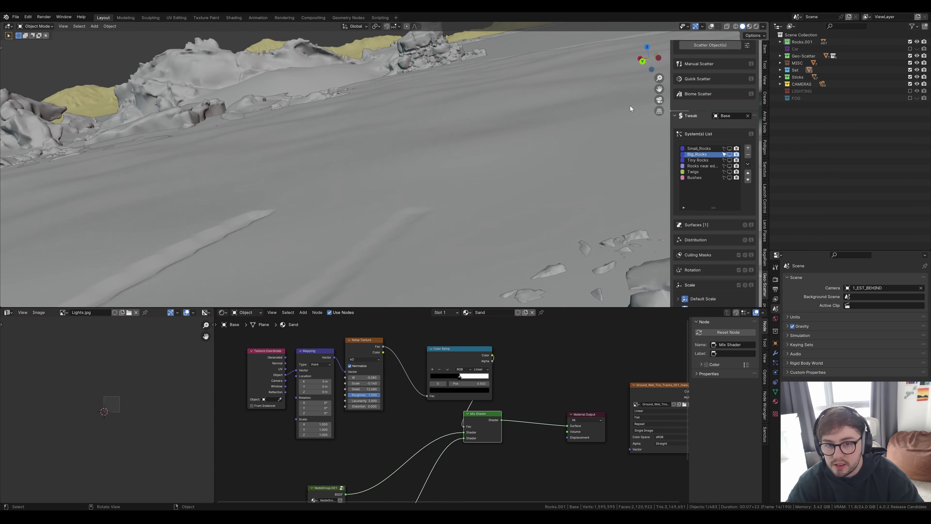
Examine the tyre tracks pressed into the bare sand, with and without the viewport overlays.
mouse_move(593, 174)
middle_down()
mouse_move(569, 181)
mouse_move(588, 176)
middle_up()
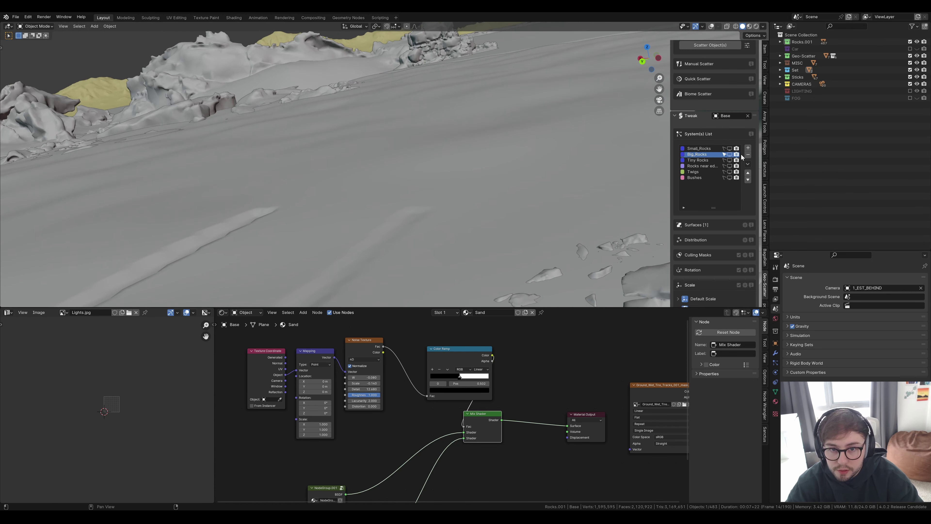
scroll(476, 209, down, 4)
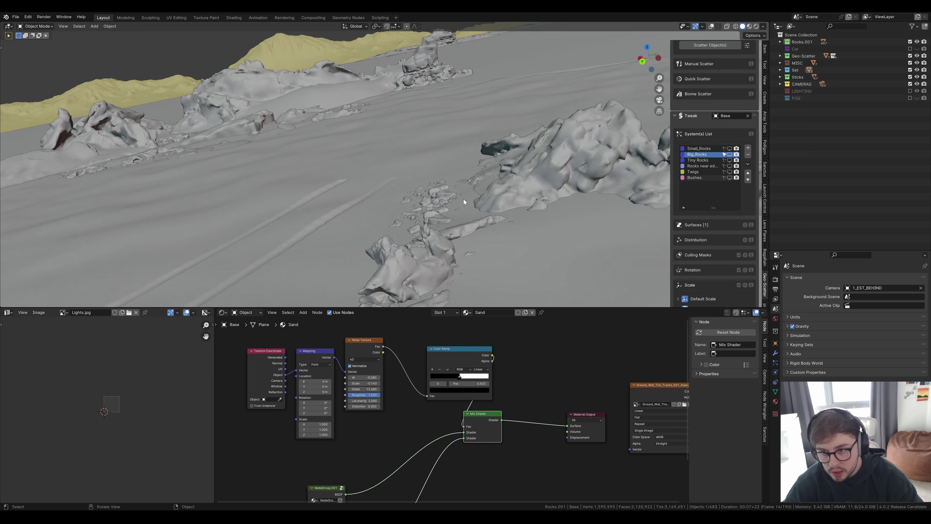
middle_drag(463, 199, 381, 203)
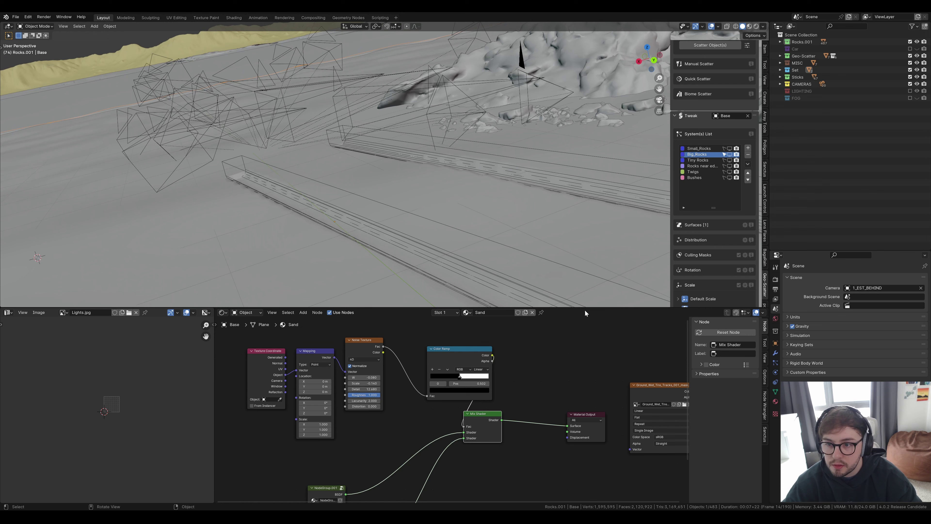
key(shift+alt+z)
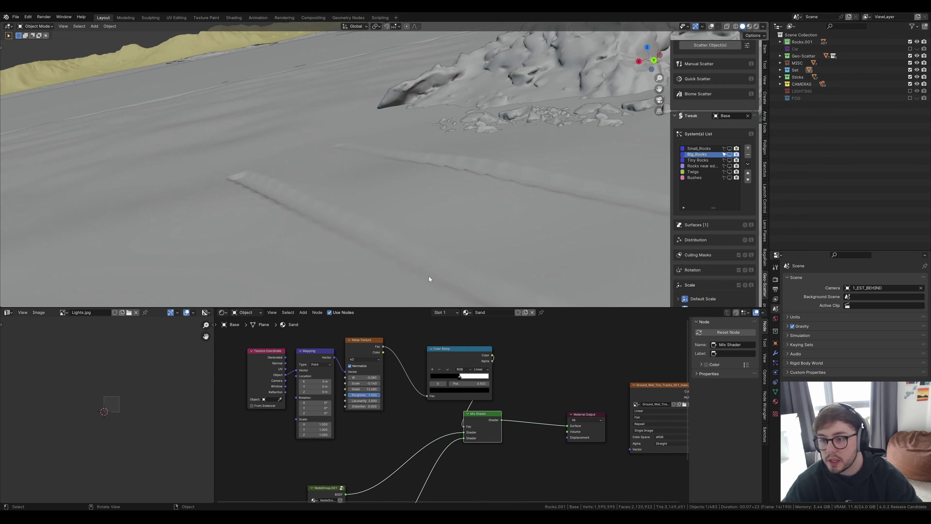
middle_drag(514, 222, 445, 186)
key(shift+alt+z)
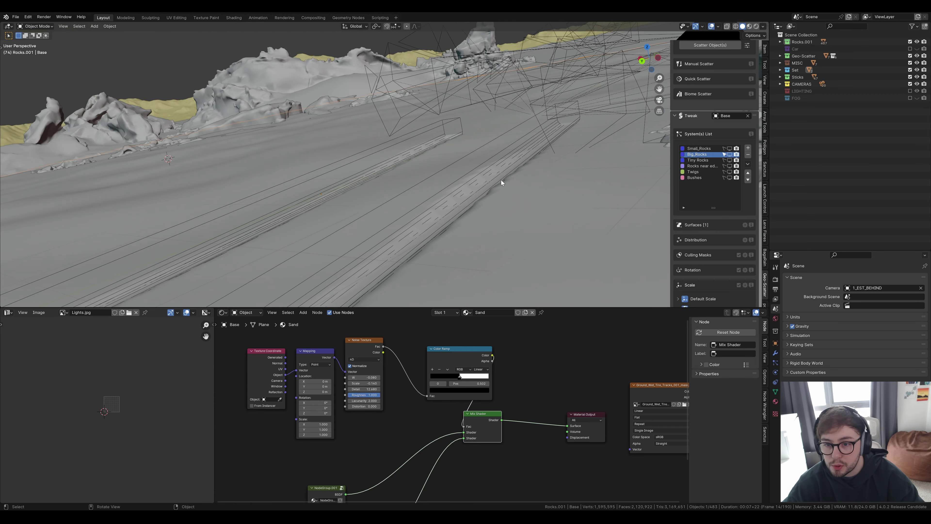
Show the Base plane's Dynamic Paint canvas settings and inspect its mesh in Edit Mode.
click(775, 372)
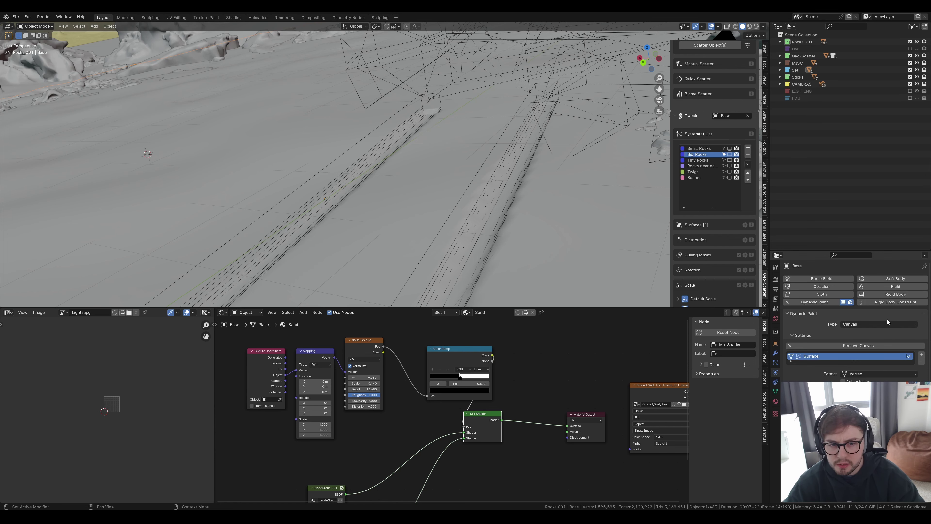
middle_drag(560, 254, 588, 255)
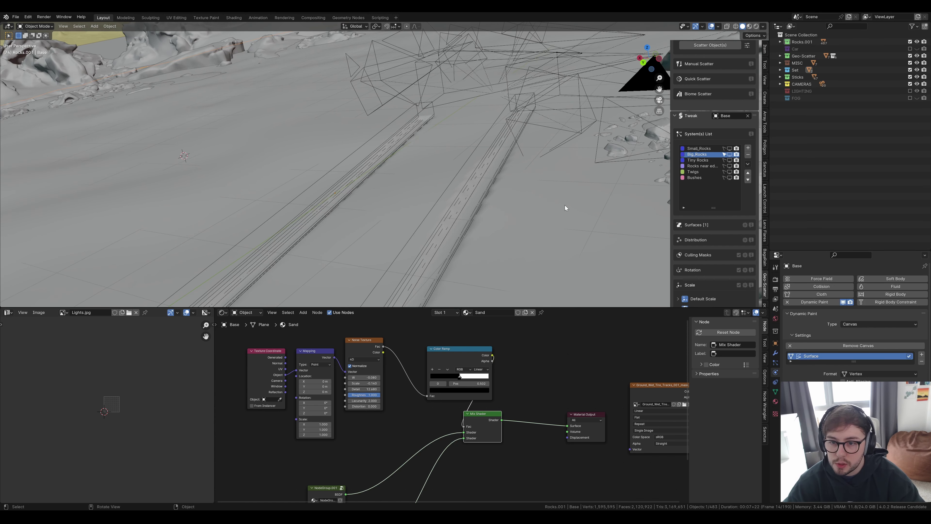
key(Tab)
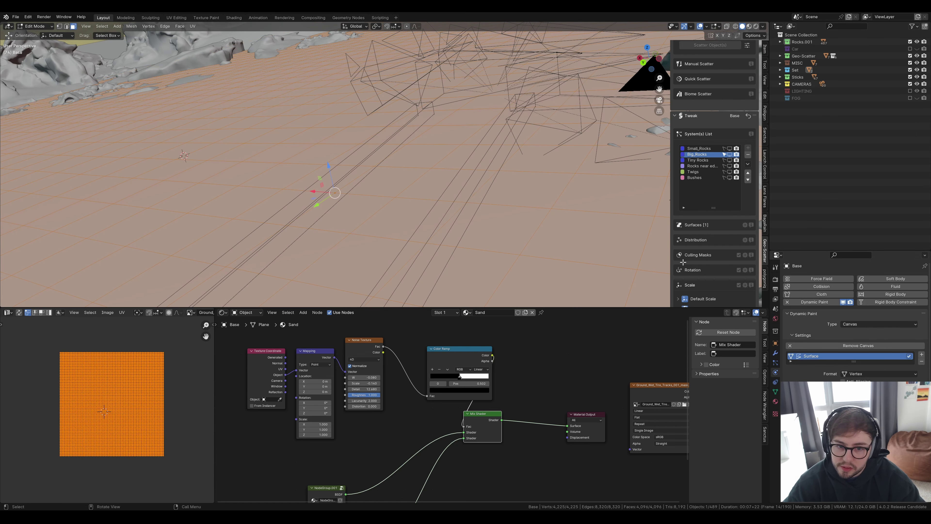
key(Tab)
Bring up the Base plane's modifiers and compare the terrain with the Displace modifier off and on in the viewport.
click(775, 353)
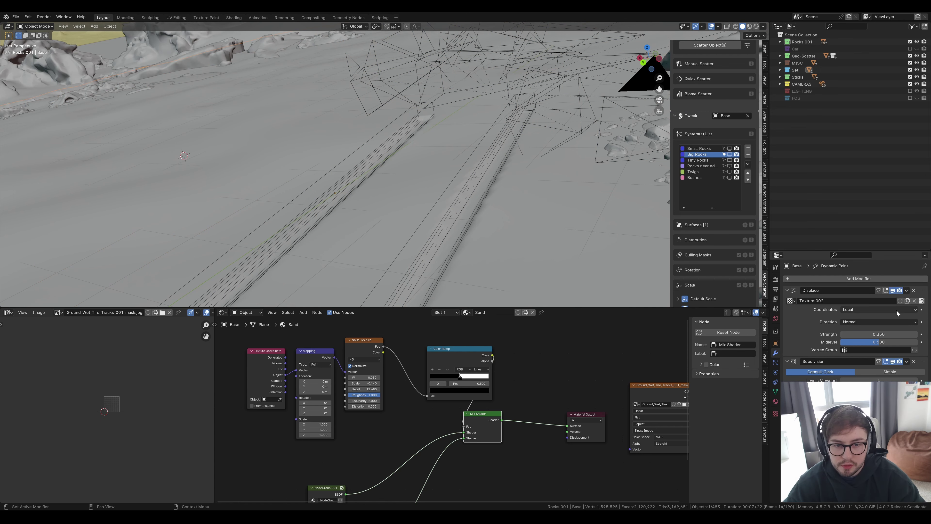
click(892, 291)
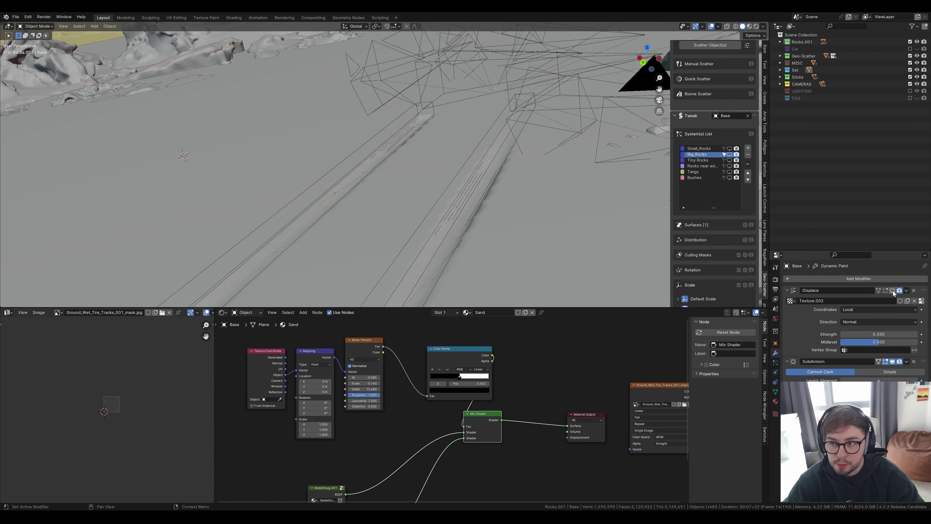
click(893, 291)
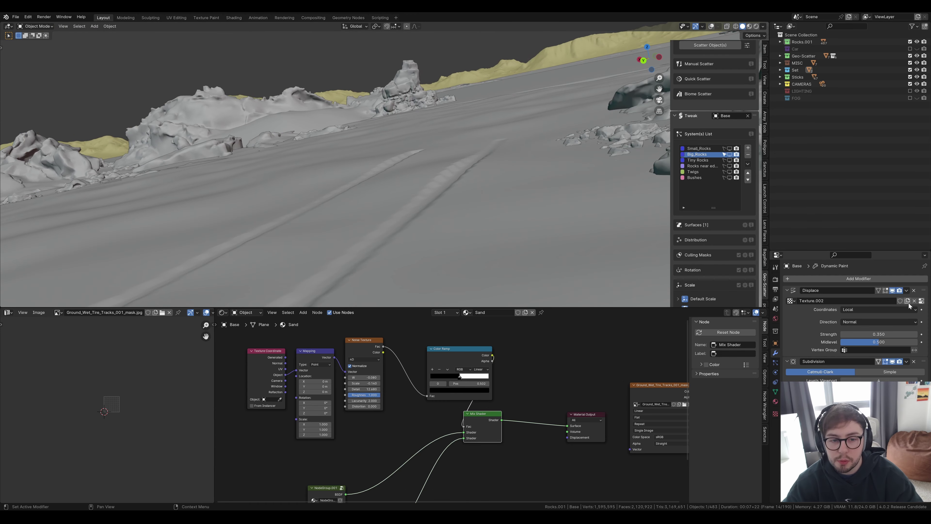
click(893, 290)
click(893, 289)
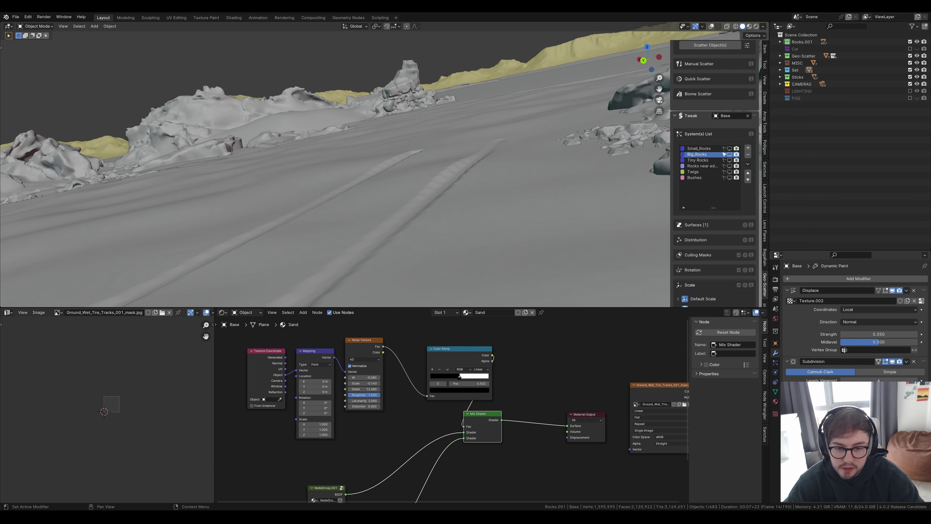
Show the viewport overlays and lower the Dynamic Paint cube of one tyre track along Z to deepen its imprint.
key(shift+alt+z)
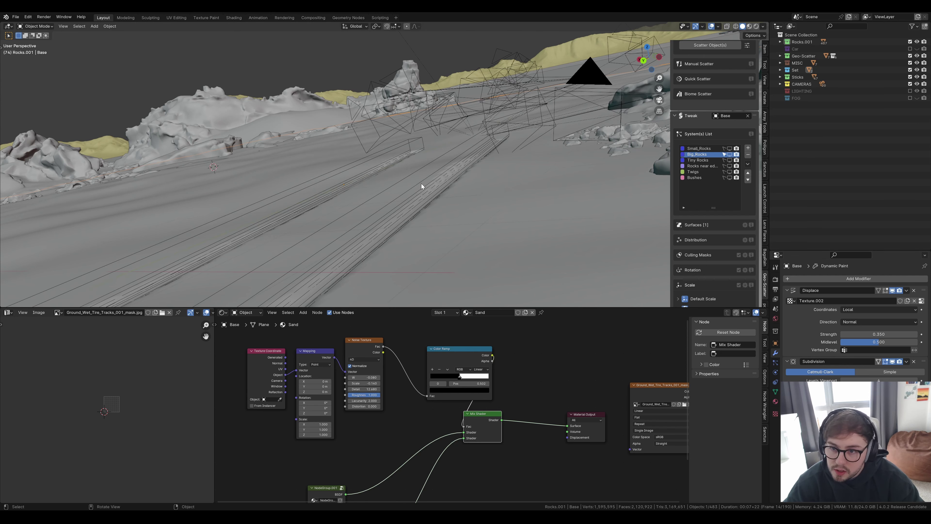
click(439, 171)
middle_drag(439, 171, 494, 201)
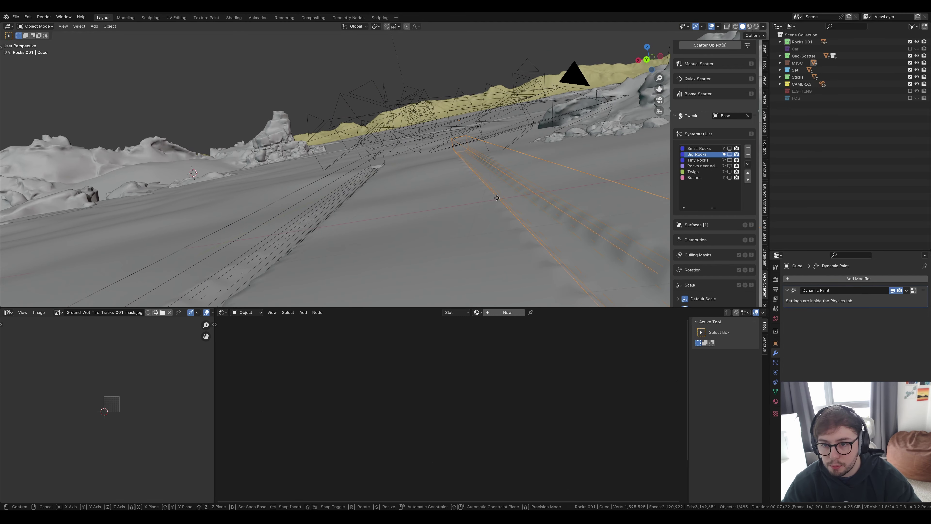
key(g)
key(z)
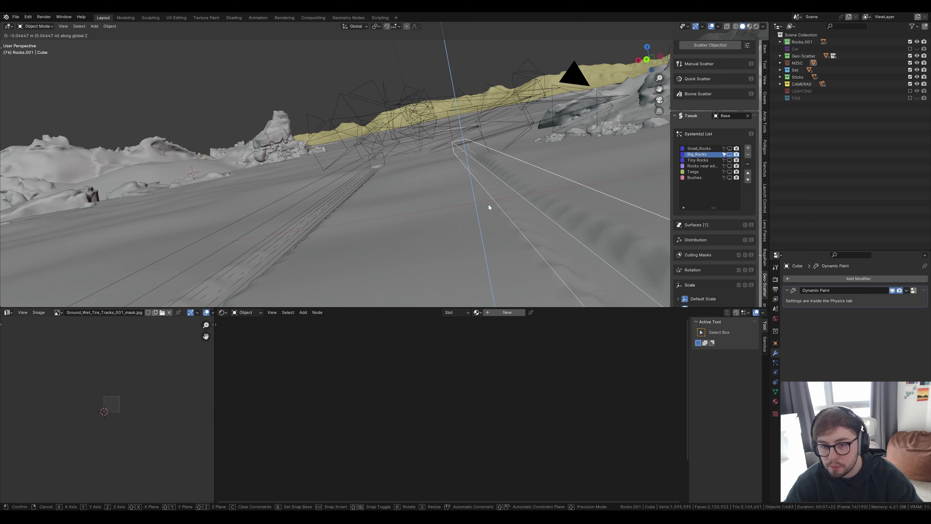
click(489, 205)
middle_drag(516, 202, 457, 204)
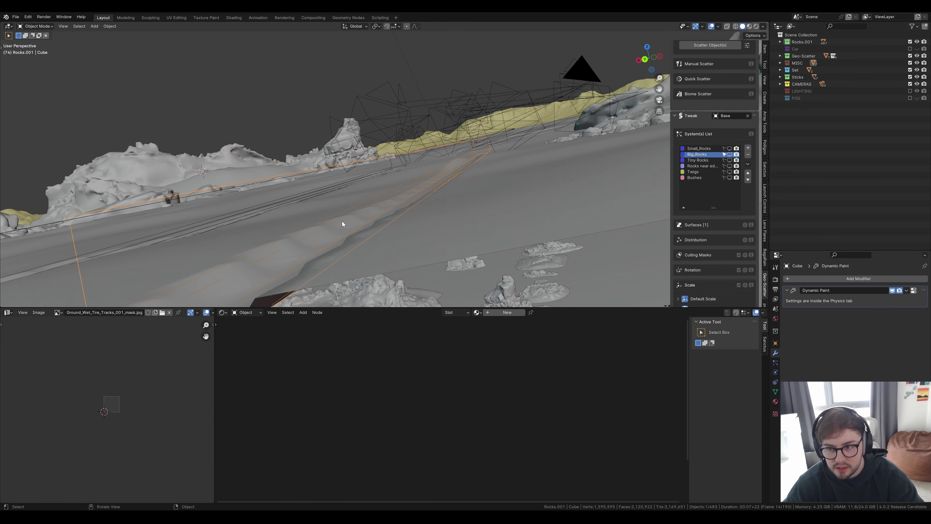
middle_drag(342, 221, 360, 227)
shift+middle_drag(464, 224, 467, 208)
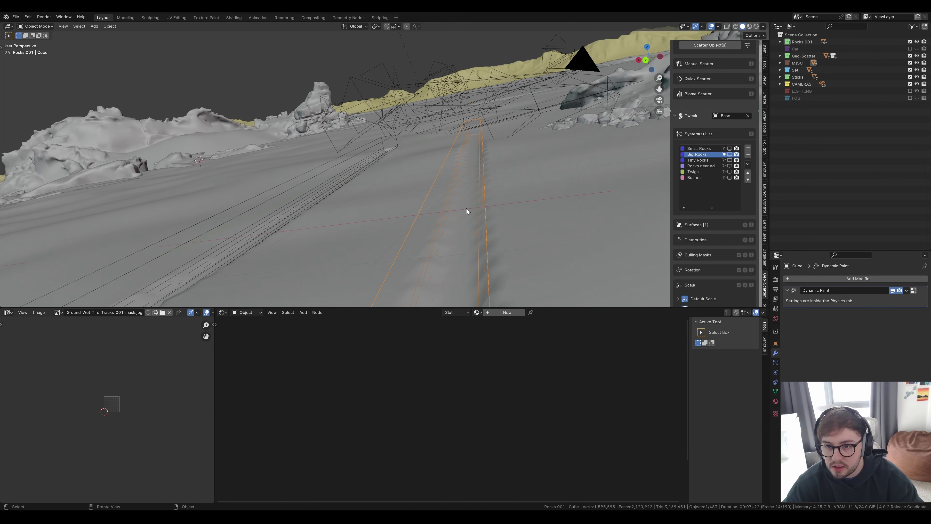
Try moving the tyre-track cube about 0.6 m along X and play the animation to update the Dynamic Paint imprint.
key(g)
key(x)
click(434, 208)
key(space)
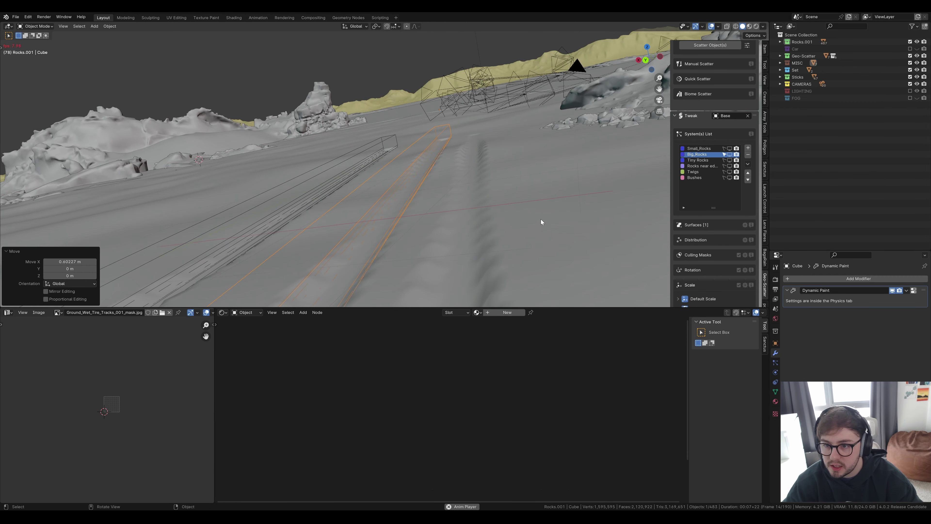
key(space)
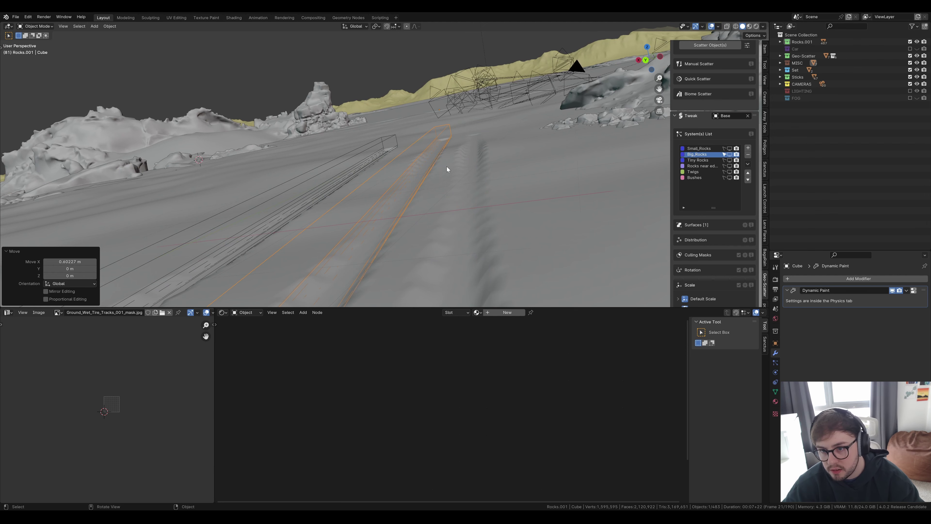
Undo the cube's sideways move and hide the viewport overlays to view the tyre tracks in the sand.
key(ctrl+z)
middle_drag(506, 211, 512, 193)
key(shift+alt+z)
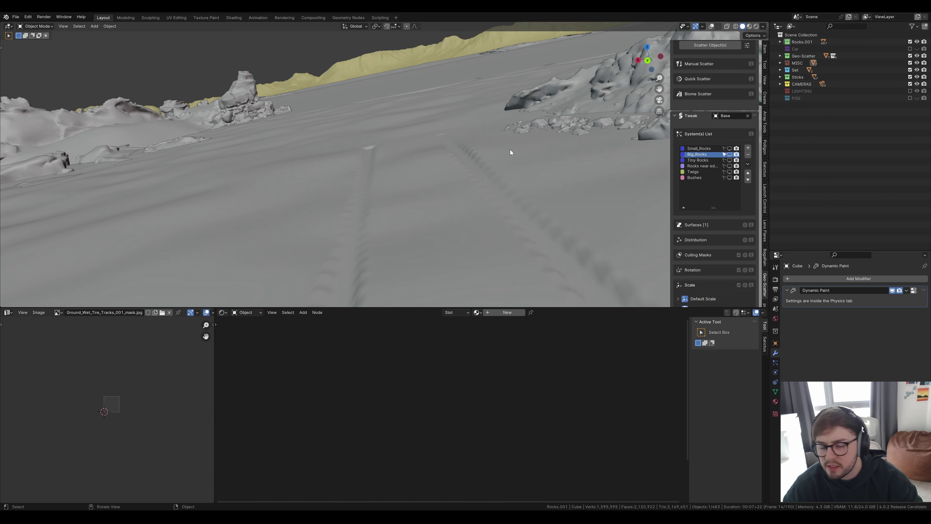
Show the viewport overlays and select a rock formation behind the tyre tracks.
mouse_move(498, 184)
middle_down()
mouse_move(476, 196)
mouse_move(506, 181)
middle_up()
key(shift+alt+z)
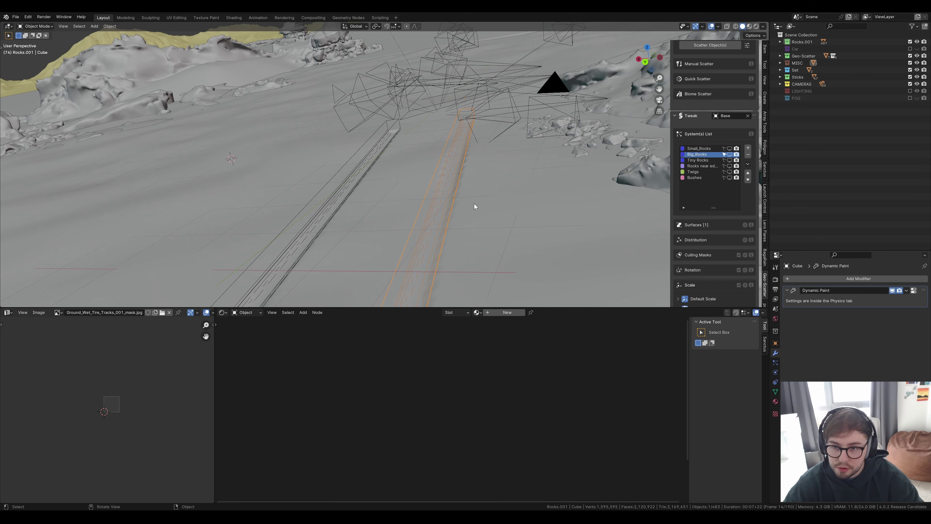
middle_drag(527, 182, 424, 207)
click(406, 160)
scroll(421, 202, down, 3)
click(325, 101)
scroll(444, 159, down, 4)
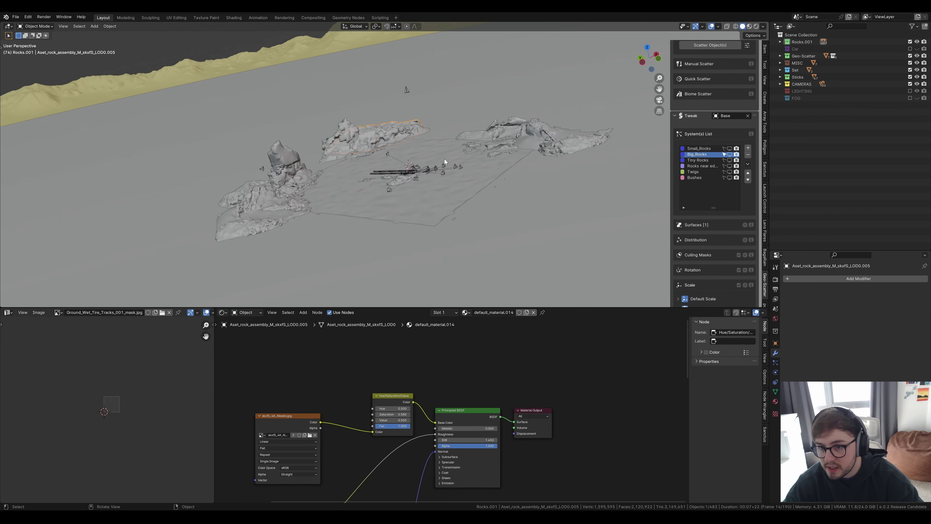
Switch the viewport to Material Preview and select a tall rock assembly among the rocks standing apart from the main set.
scroll(444, 159, down, 2)
mouse_move(534, 197)
shift+middle_down()
mouse_move(477, 150)
mouse_move(441, 195)
mouse_move(465, 173)
mouse_move(451, 202)
shift+middle_up()
scroll(451, 202, down, 1)
key(z)
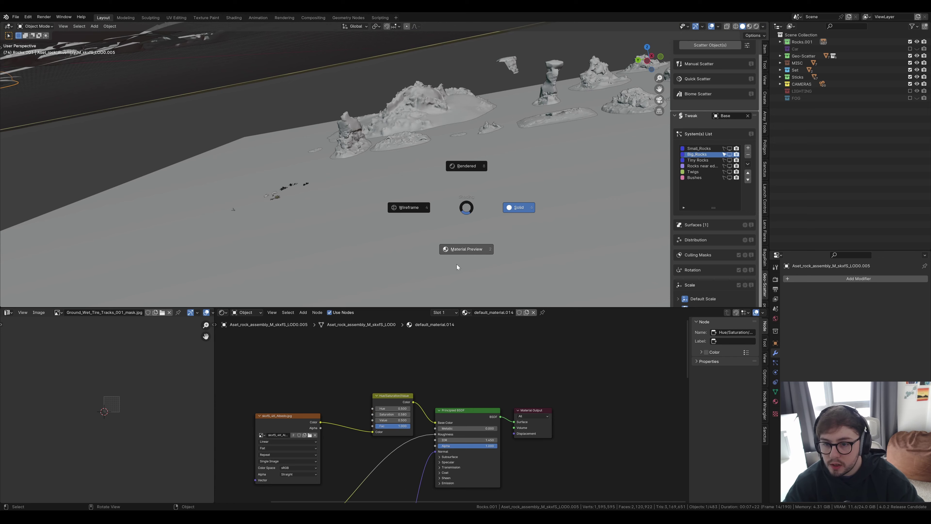
click(457, 266)
scroll(456, 264, up, 4)
middle_drag(462, 223, 465, 249)
click(465, 249)
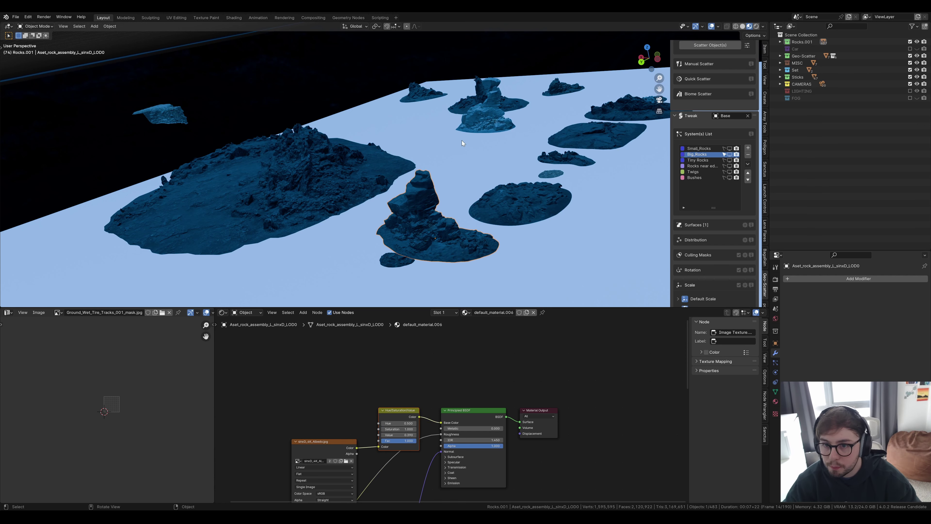
Examine the other rock assemblies standing apart from the main set, selecting individual ones up close.
click(493, 128)
middle_drag(492, 128, 389, 182)
scroll(437, 173, up, 5)
scroll(400, 182, down, 6)
scroll(422, 178, down, 1)
scroll(237, 260, up, 3)
shift+middle_drag(236, 261, 519, 193)
click(368, 213)
middle_drag(407, 201, 370, 214)
Select the large sandy rough rock beside the tyre tracks together with the two smaller rock assemblies next to it.
scroll(394, 202, down, 7)
scroll(399, 202, down, 4)
scroll(229, 143, up, 5)
shift+middle_drag(228, 143, 478, 150)
shift+middle_drag(125, 162, 421, 214)
click(455, 218)
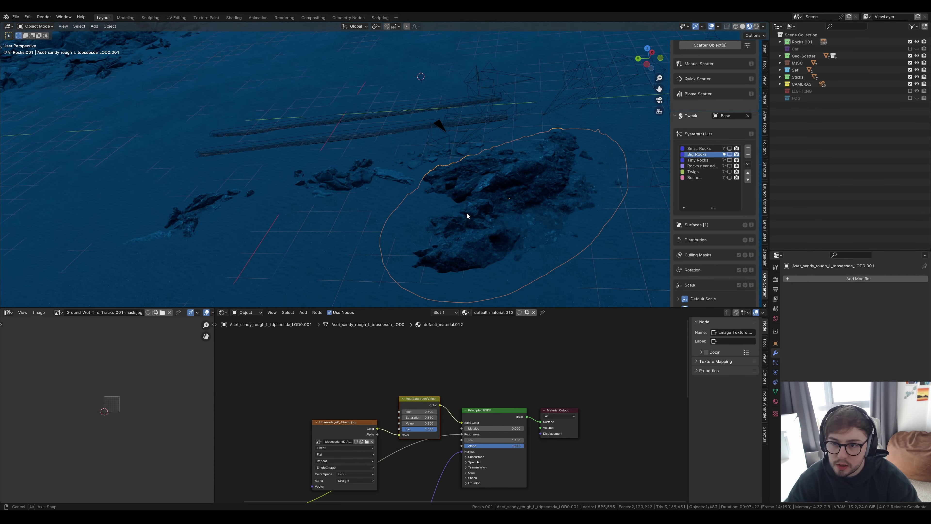
scroll(476, 216, up, 5)
middle_drag(493, 219, 398, 216)
shift+click(430, 210)
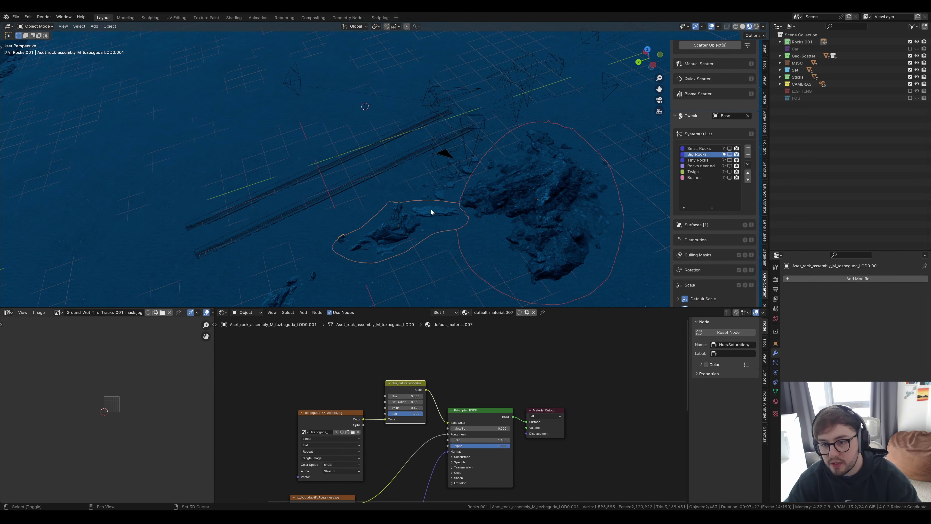
shift+click(431, 211)
shift+click(441, 192)
shift+click(408, 227)
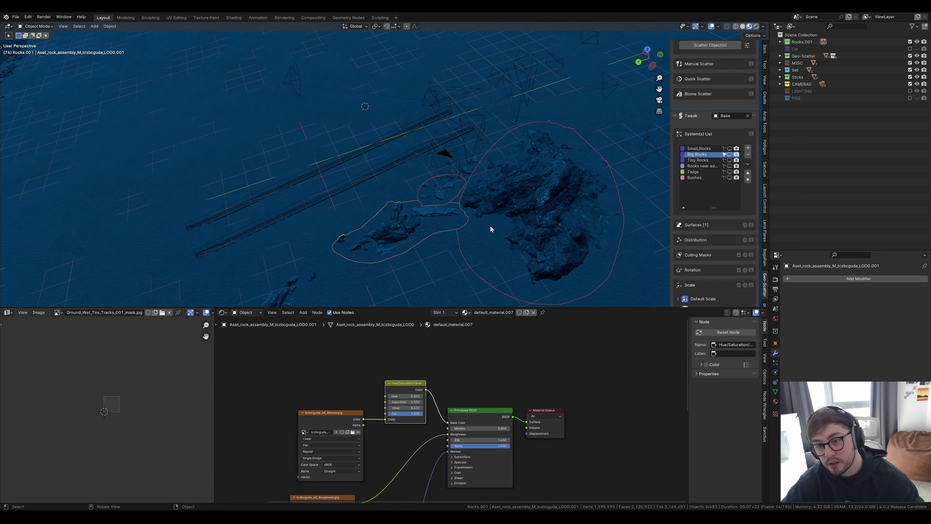
Try moving the small rock assembly beside the large rock formation.
scroll(426, 222, down, 2)
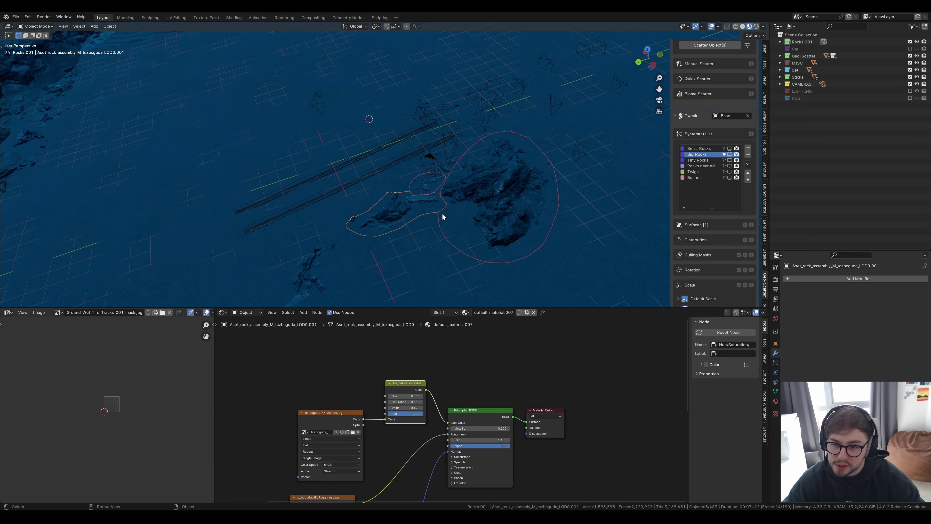
scroll(443, 217, down, 4)
shift+middle_drag(421, 163, 383, 219)
shift+middle_drag(381, 128, 403, 174)
scroll(351, 180, up, 4)
click(346, 187)
scroll(406, 176, up, 3)
click(436, 201)
key(g)
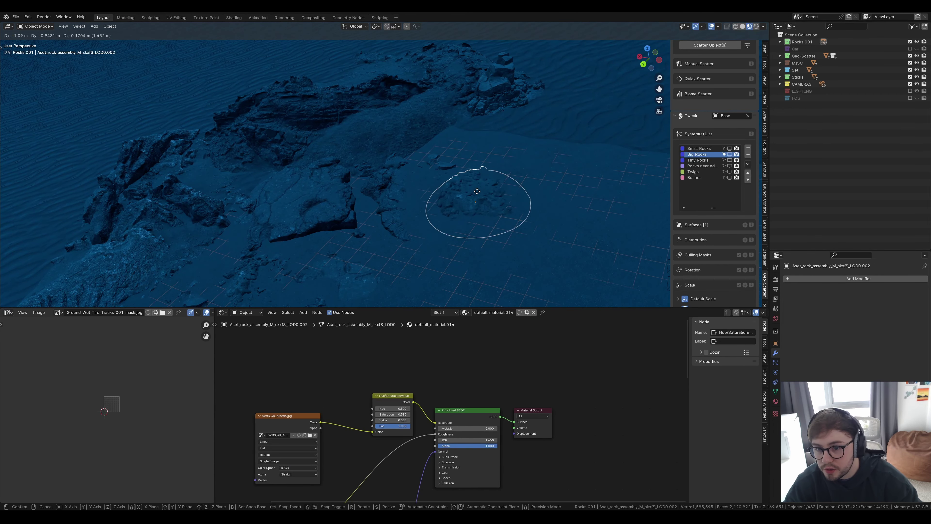
click(435, 202)
Select the iceland_rock_1.001 formation and examine how it and its neighbouring rocks surround the tyre tracks.
middle_drag(434, 202, 488, 141)
click(402, 174)
click(414, 82)
middle_drag(414, 81, 478, 137)
click(499, 158)
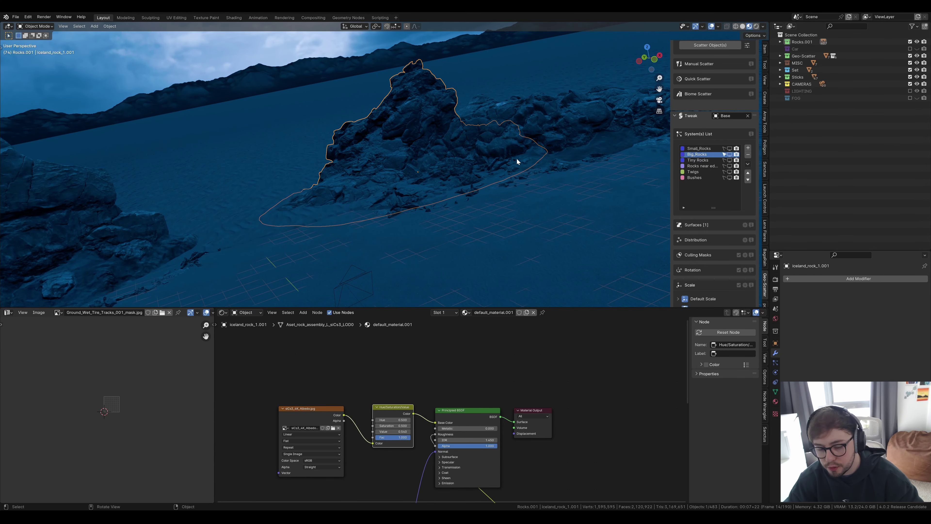
middle_drag(517, 162, 452, 108)
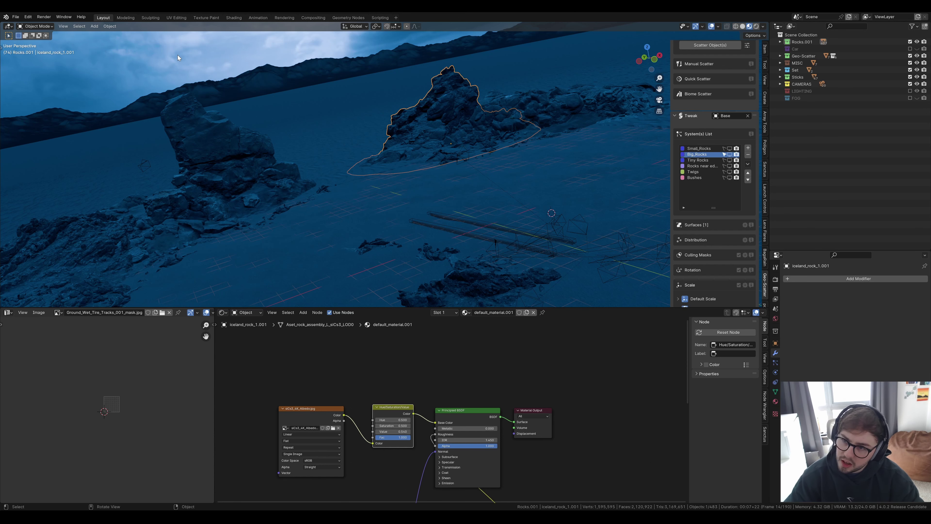
middle_drag(576, 250, 458, 187)
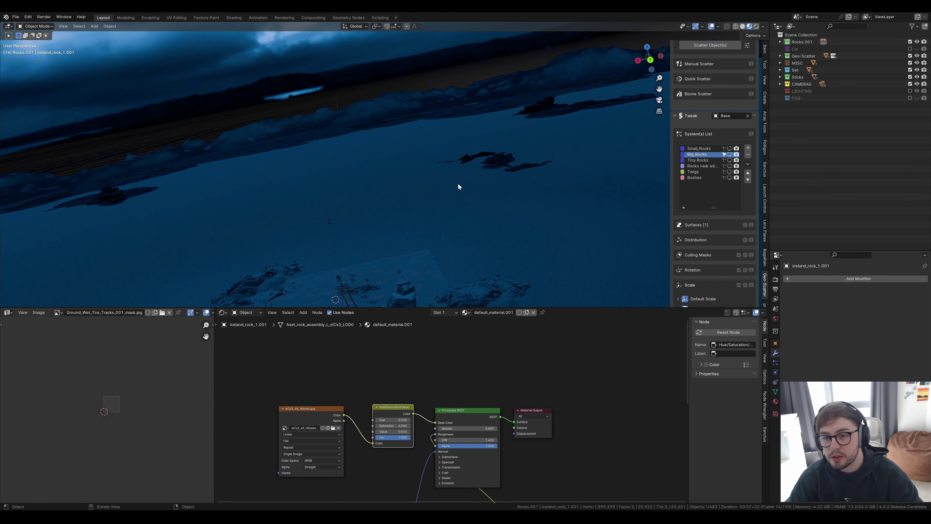
Select a distant background rock assembly and examine the rocks and horizon around it from the camera view.
click(505, 159)
click(492, 134)
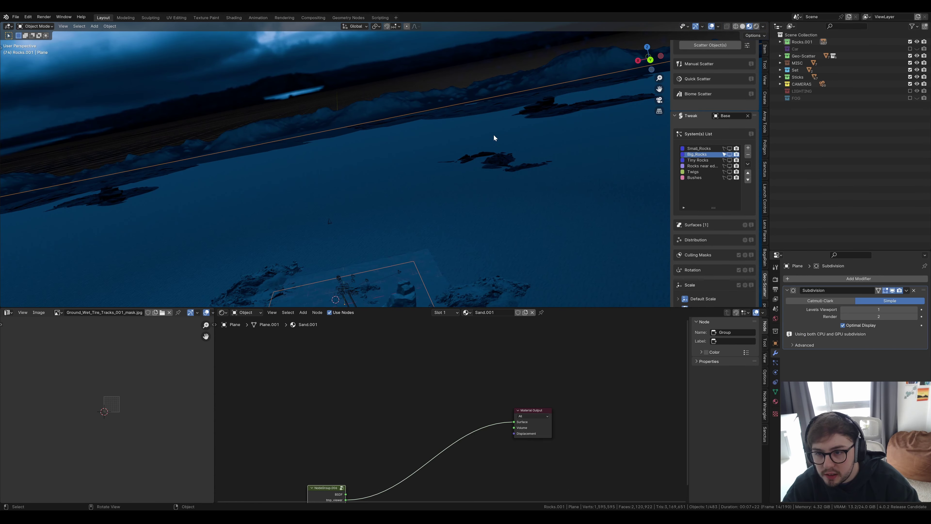
click(116, 199)
key(KP_0)
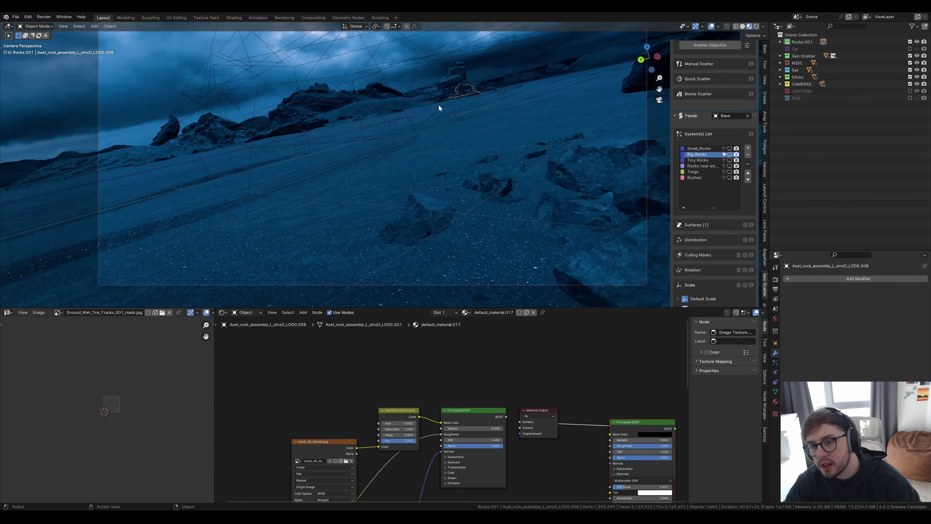
shift+middle_drag(439, 104, 385, 195)
scroll(385, 195, up, 7)
shift+middle_drag(514, 202, 292, 208)
scroll(315, 206, up, 2)
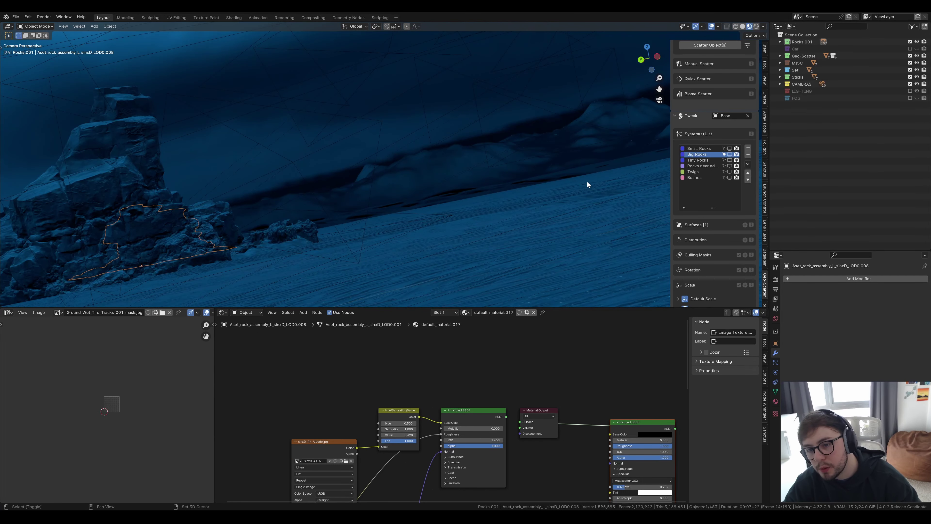
shift+middle_drag(587, 184, 381, 201)
shift+middle_drag(569, 148, 351, 187)
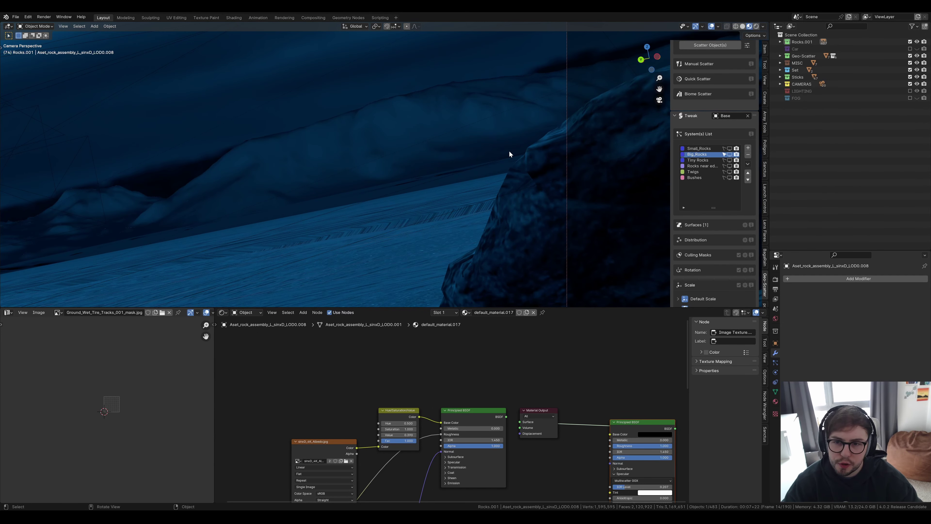
scroll(483, 147, down, 3)
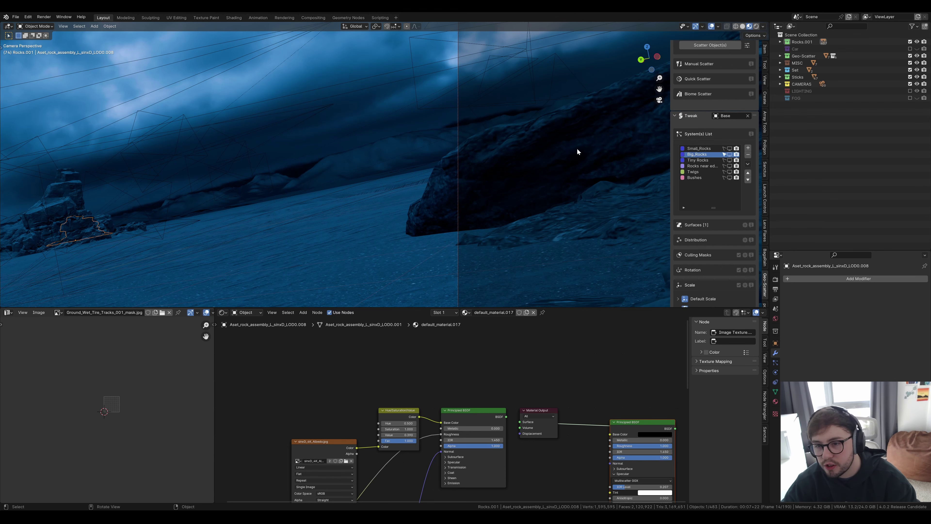
Select the sand Plane and examine its ripples and displaced edges up close outside the camera view.
middle_drag(451, 206, 250, 219)
click(491, 158)
middle_drag(491, 158, 302, 209)
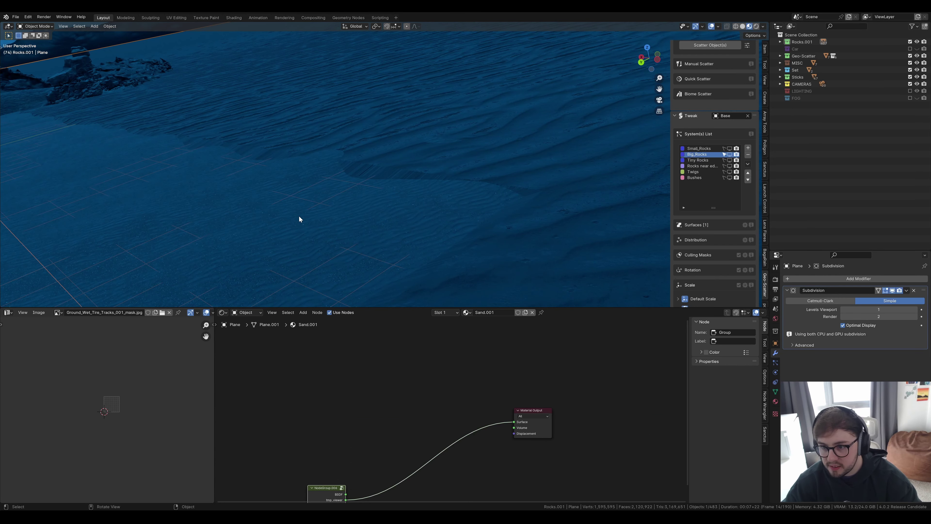
middle_drag(483, 193, 477, 203)
scroll(476, 200, up, 3)
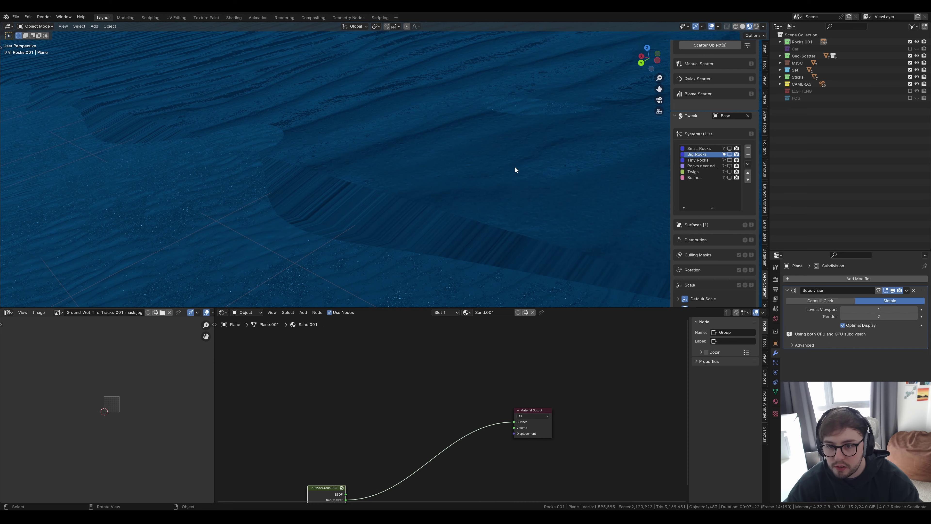
scroll(512, 163, up, 3)
middle_drag(381, 105, 357, 66)
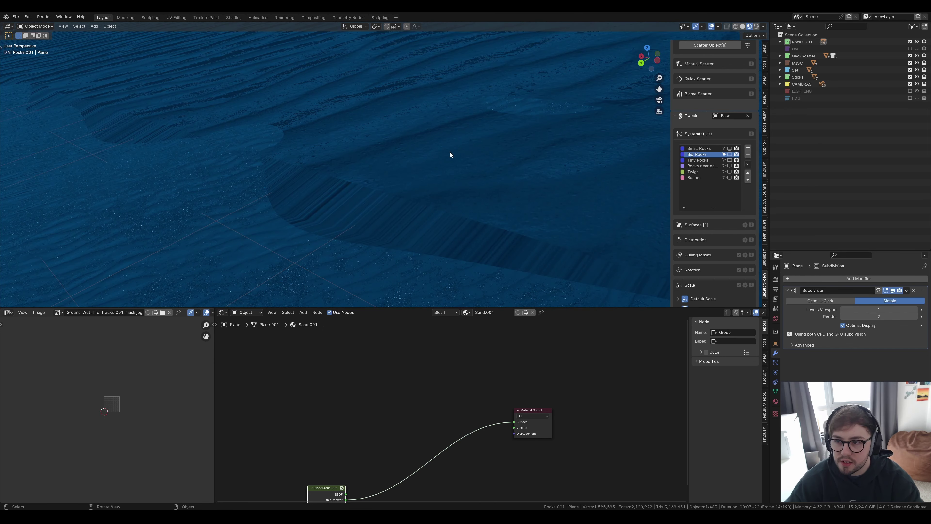
middle_drag(286, 148, 322, 162)
Compare the sand Plane's far edge in the camera view with a wide view over the whole set.
key(KP_0)
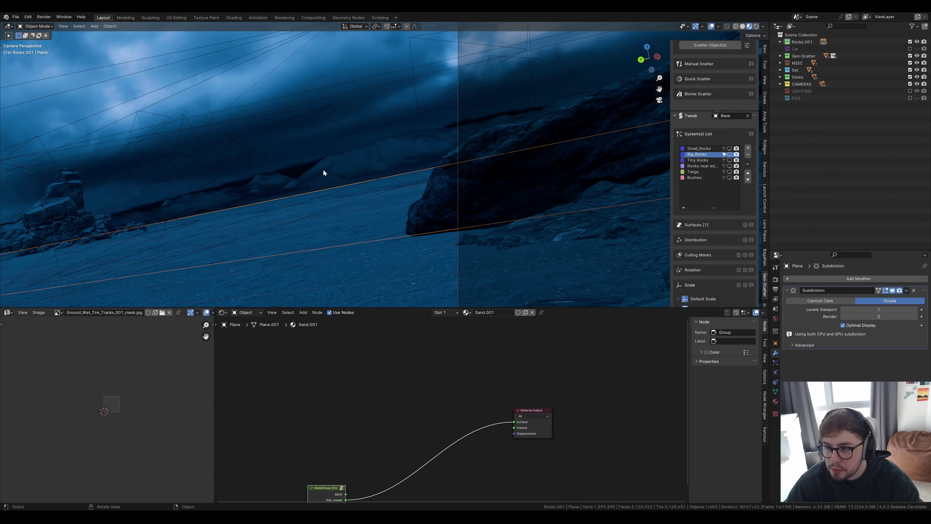
scroll(324, 182, up, 3)
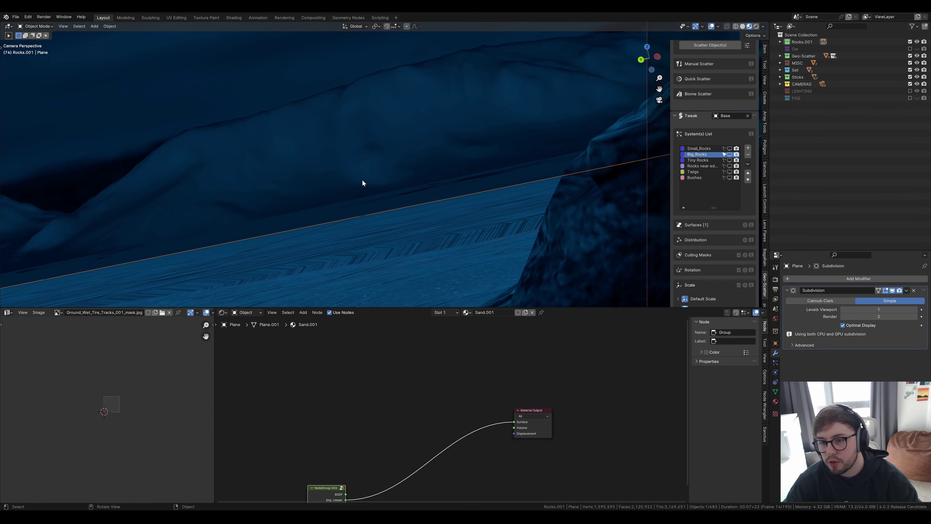
middle_drag(494, 177, 558, 73)
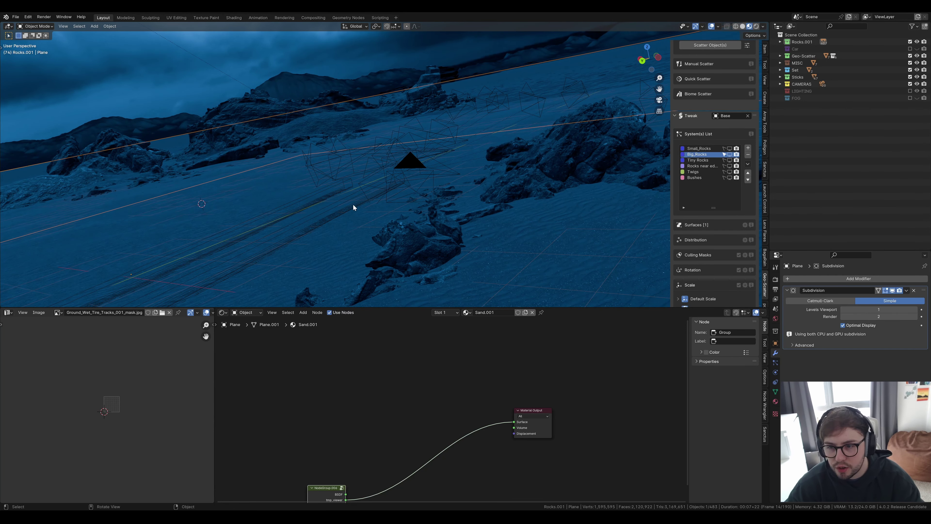
scroll(547, 179, down, 4)
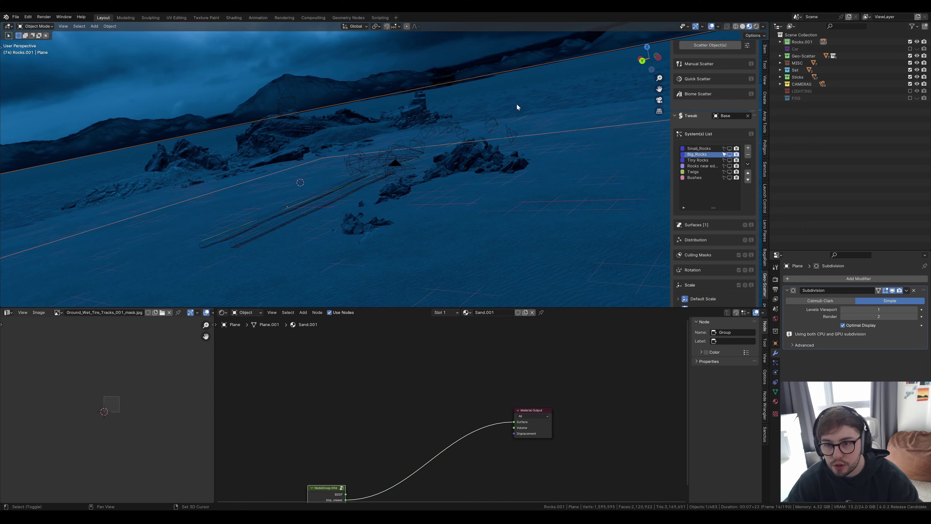
shift+middle_drag(517, 104, 488, 106)
Select the mountain ring, frame it in the viewport and switch to Solid shading to inspect its shape.
click(528, 67)
key(KP_Decimal)
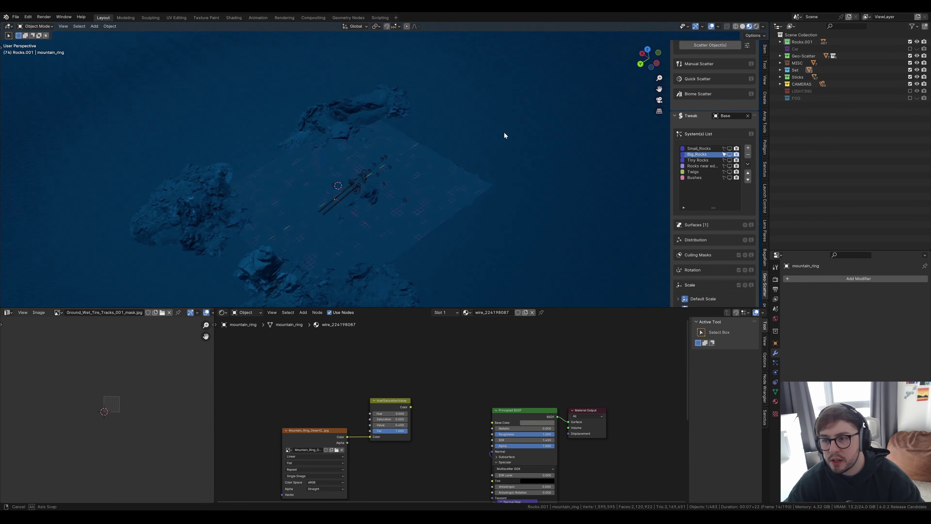
scroll(504, 135, up, 5)
key(z)
click(530, 159)
mouse_move(524, 170)
middle_down()
mouse_move(511, 181)
mouse_move(560, 162)
middle_up()
scroll(461, 164, up, 5)
middle_drag(463, 190, 436, 186)
shift+middle_drag(427, 132, 411, 186)
scroll(410, 189, up, 5)
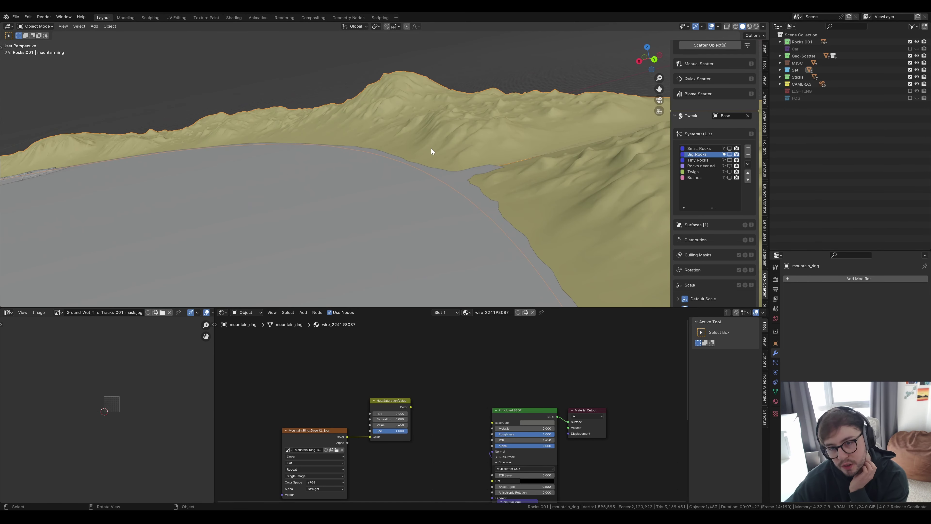
Examine the mountain ring's texture, Hue/Saturation/Value, normal map and Principled BSDF nodes, and return to the camera view.
scroll(431, 149, up, 3)
shift+scroll(456, 392, down, 5)
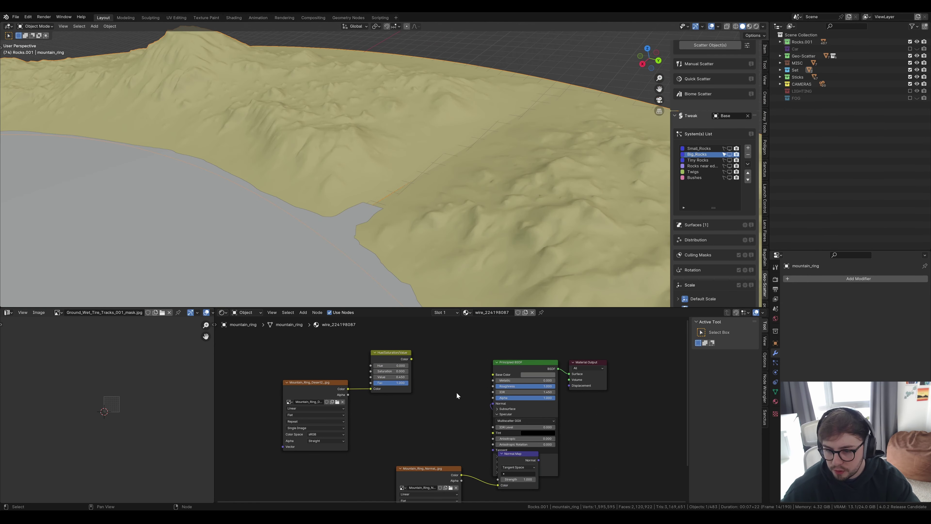
click(419, 441)
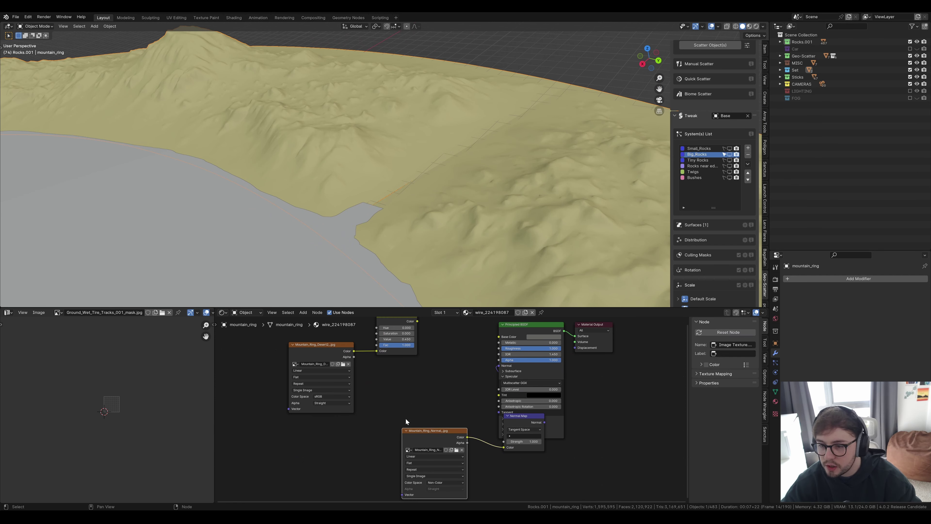
shift+scroll(374, 361, up, 4)
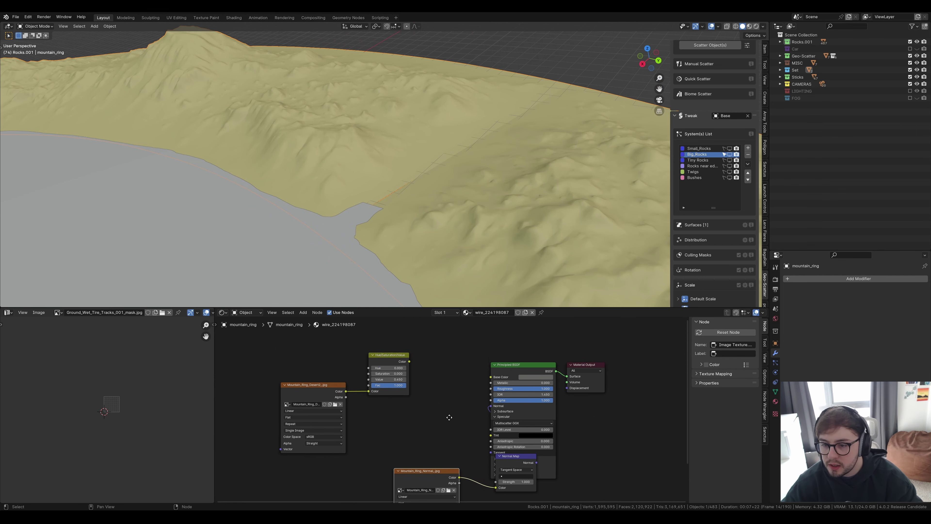
scroll(521, 396, up, 2)
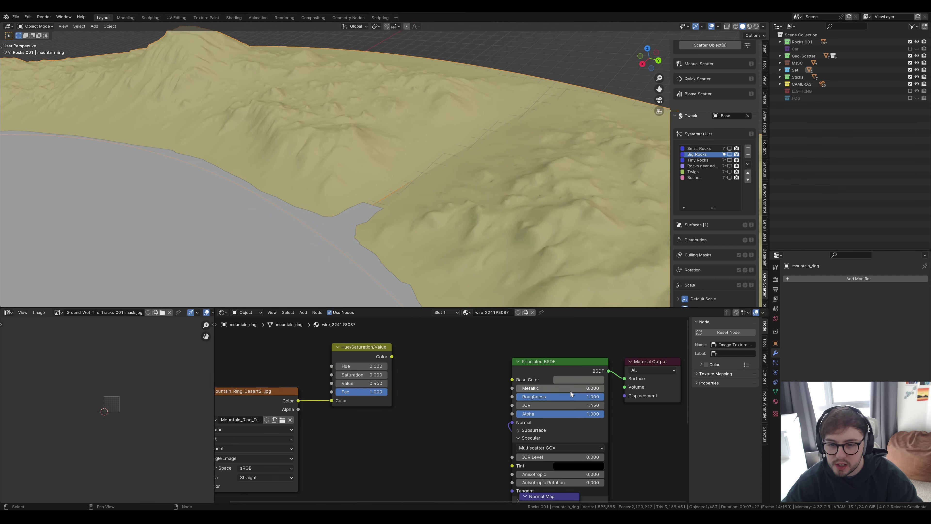
middle_drag(452, 206, 374, 194)
key(KP_0)
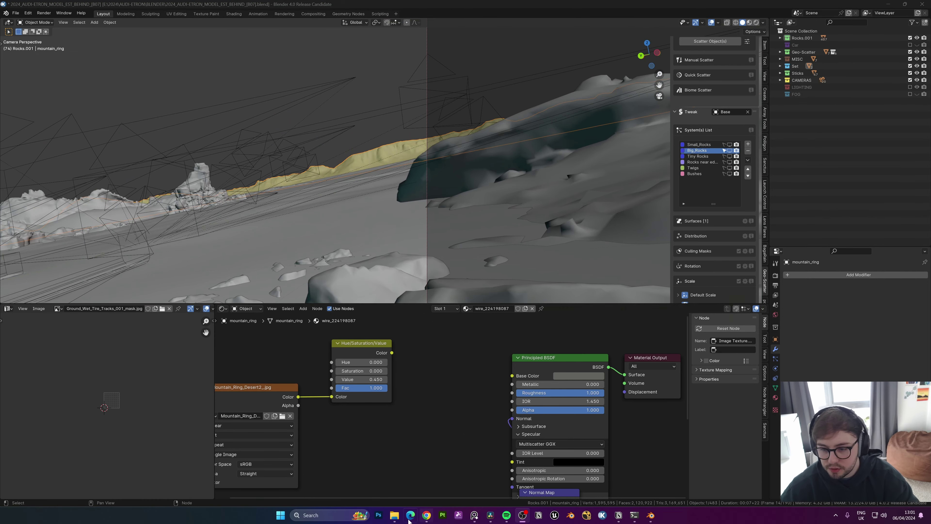
Switch to the reference image board and examine the black-sand desert photos, comparing them with the Blender scene.
click(475, 514)
scroll(476, 352, up, 4)
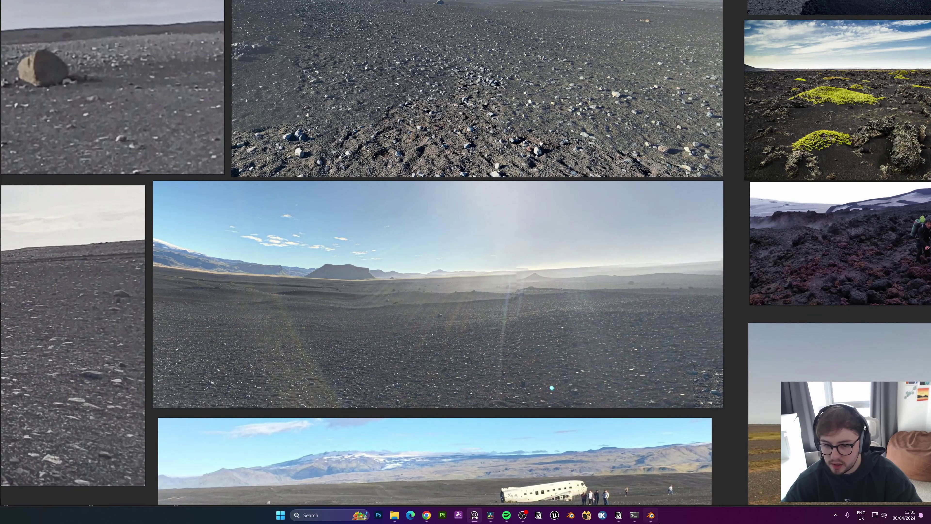
click(650, 515)
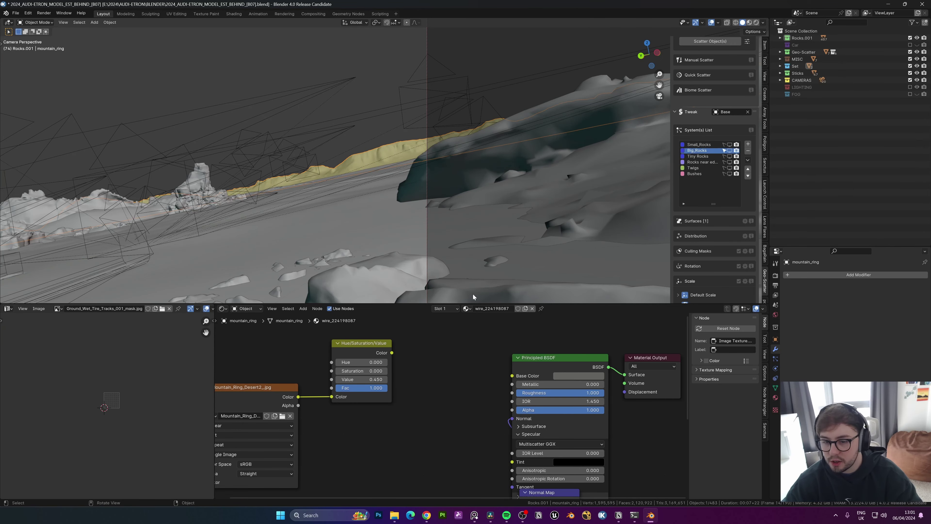
click(651, 515)
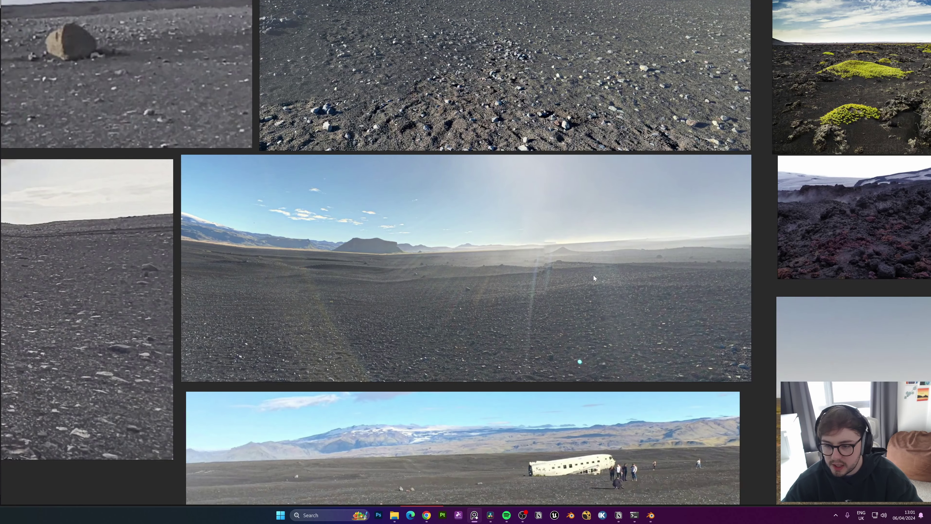
middle_drag(593, 275, 686, 218)
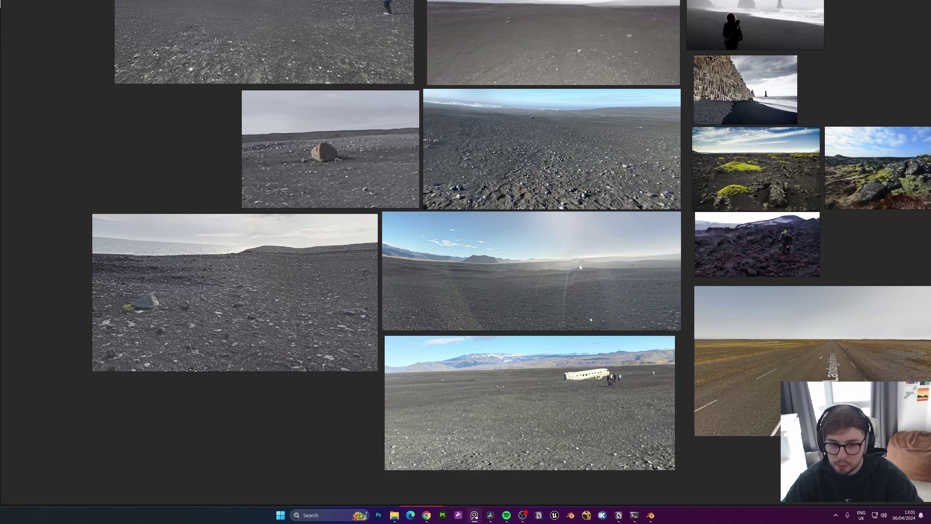
Switch back to Blender, show the camera view in Rendered shading and open the full World node tree.
middle_drag(579, 264, 545, 332)
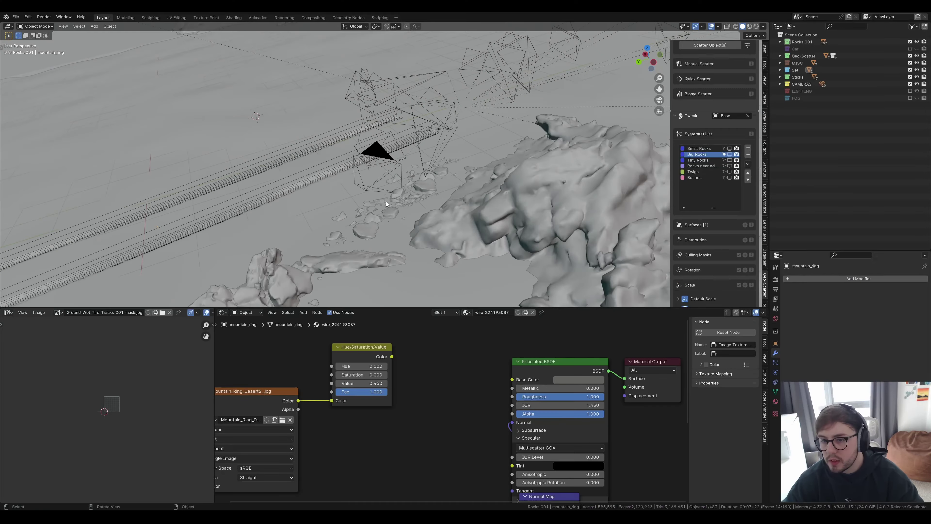
middle_drag(386, 201, 445, 163)
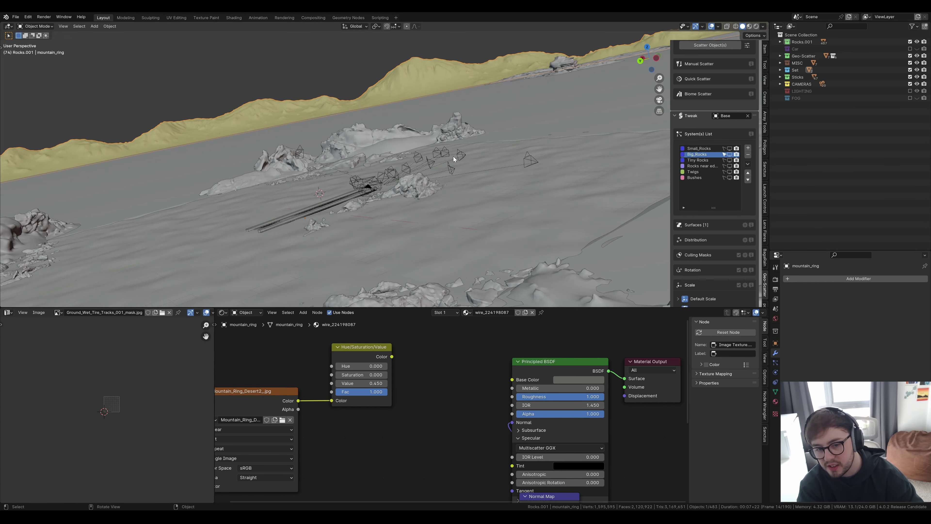
key(KP_0)
key(z)
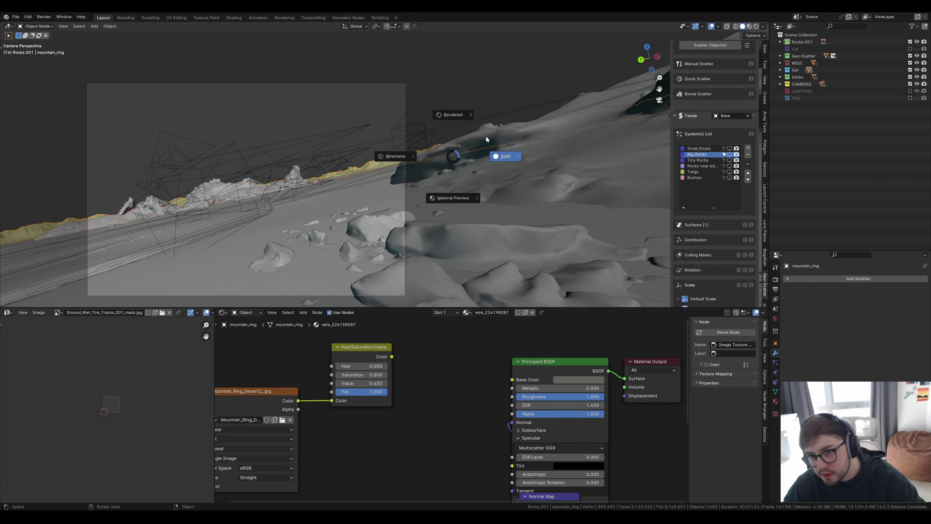
click(467, 106)
key(Home)
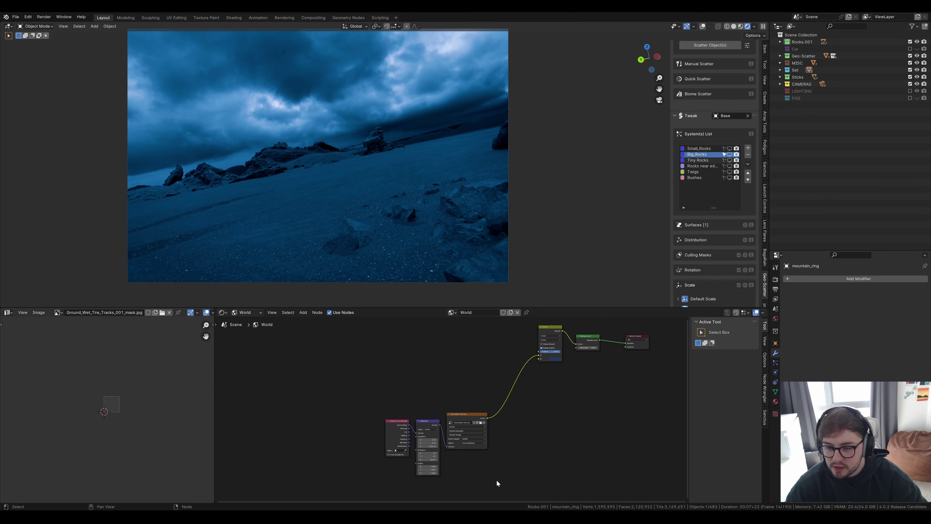
Move the Texture Coordinate, Mapping and environment texture nodes up, level with the Mix Color node.
drag(497, 481, 370, 388)
key(g)
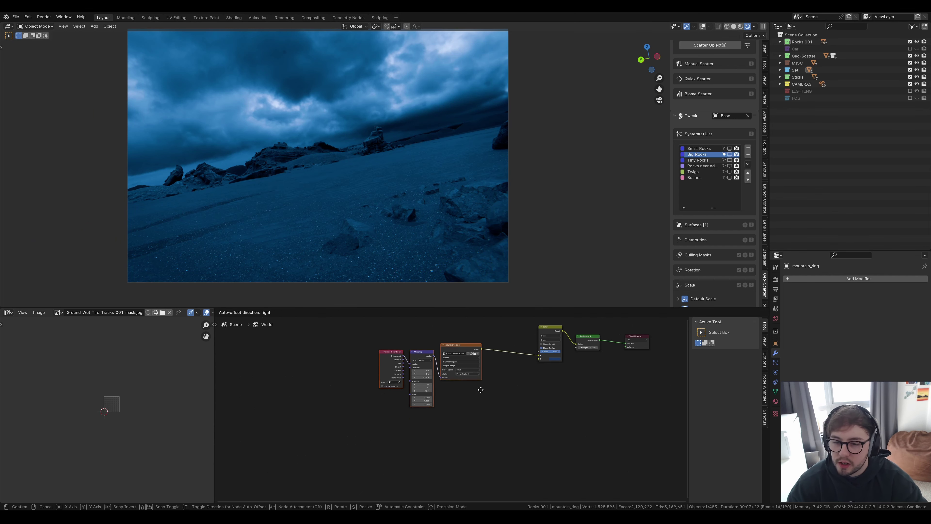
click(486, 375)
Preview the ICELAND10K.hdr environment texture directly on the World Output and view the whole set against it.
middle_drag(483, 379, 462, 425)
scroll(463, 426, up, 3)
scroll(463, 429, up, 3)
ctrl+shift+click(434, 354)
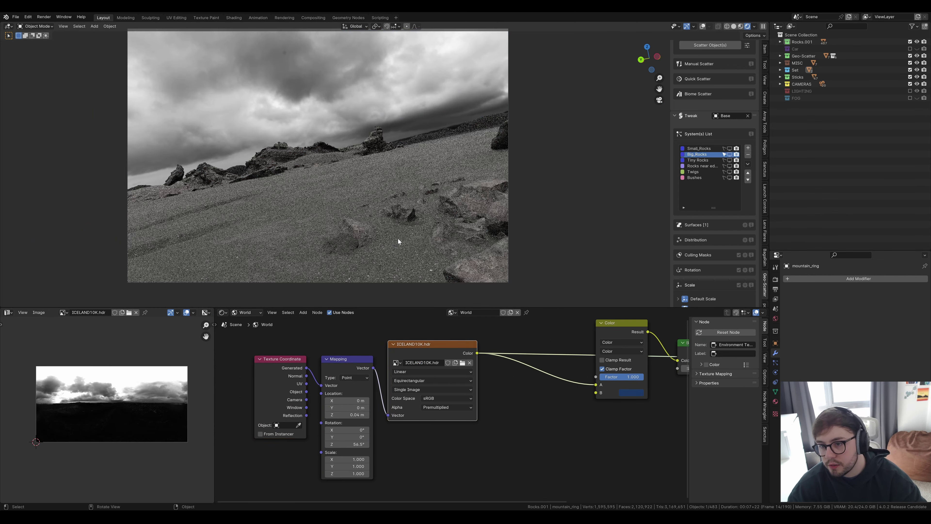
middle_drag(427, 189, 497, 195)
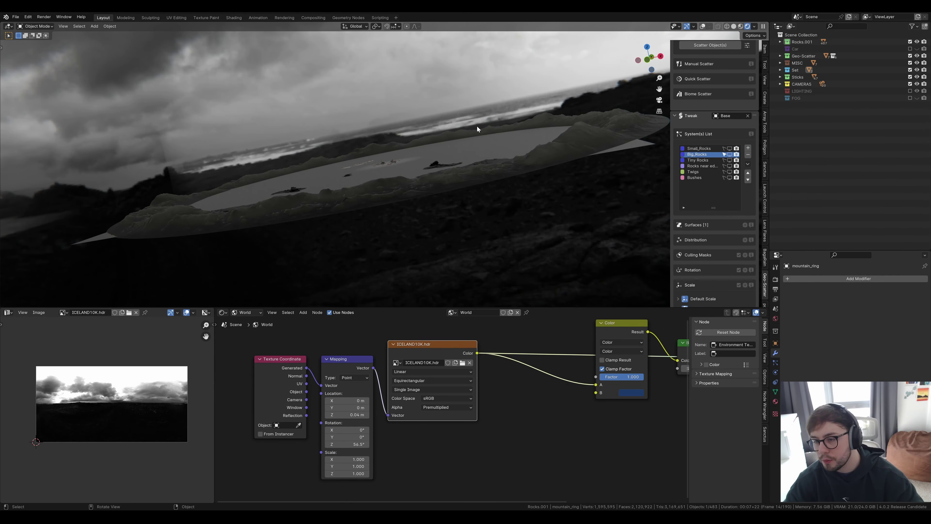
Examine the ICELAND10K.hdr image in an enlarged image editor, and shrink the editor back.
scroll(123, 411, up, 1)
drag(221, 368, 445, 381)
scroll(264, 394, up, 6)
scroll(166, 377, down, 3)
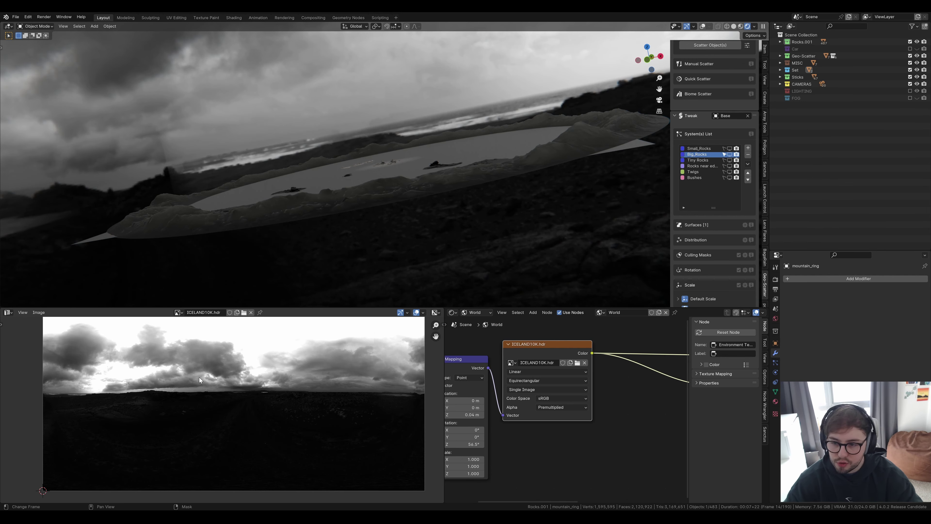
scroll(200, 377, down, 6)
drag(444, 353, 197, 374)
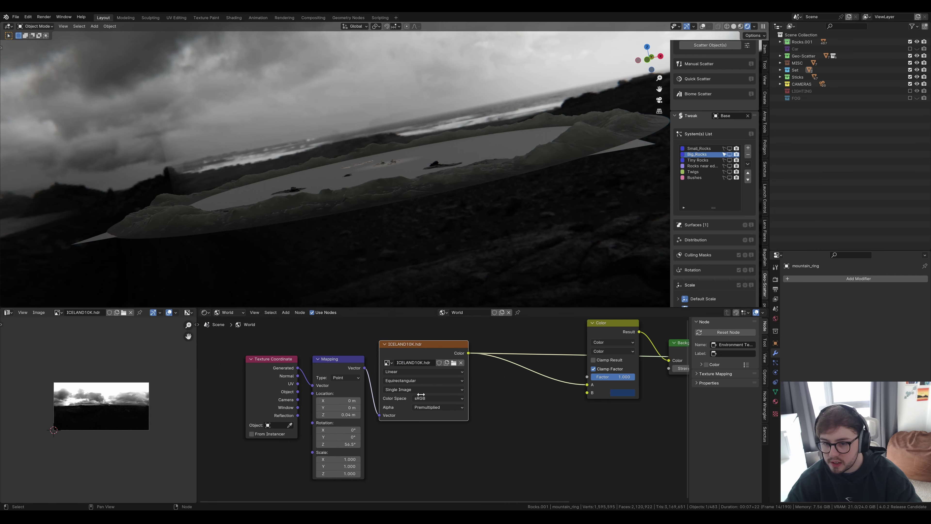
Preview the blue Mix Color node's result, reconnect the Background node to the World Output and return to the camera view.
scroll(504, 383, down, 4)
middle_drag(506, 382, 286, 420)
scroll(337, 437, up, 5)
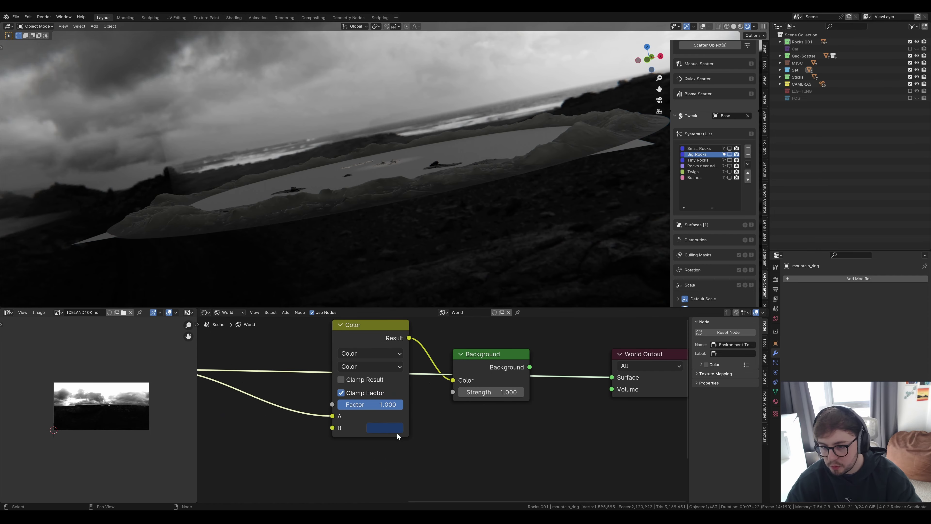
ctrl+shift+click(376, 337)
middle_drag(414, 201, 468, 208)
ctrl+shift+click(497, 366)
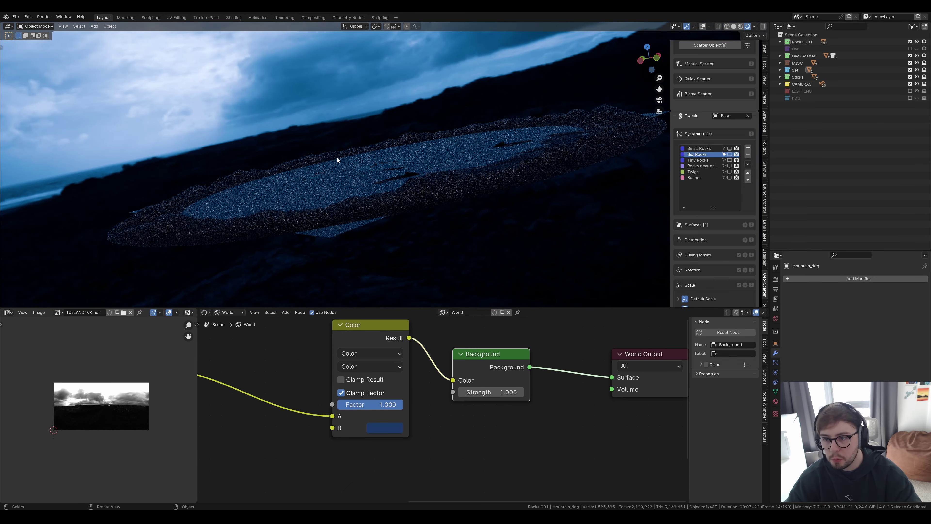
key(KP_0)
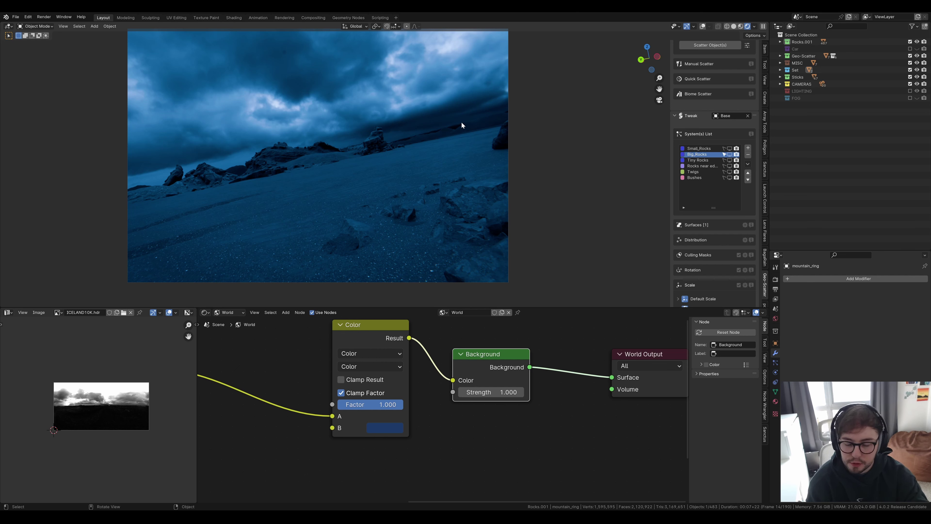
Examine the environment texture nodes and how the HDRI sky lights the rocks from several angles, ending in the camera view.
scroll(341, 381, down, 4)
middle_drag(250, 383, 527, 381)
scroll(521, 377, up, 4)
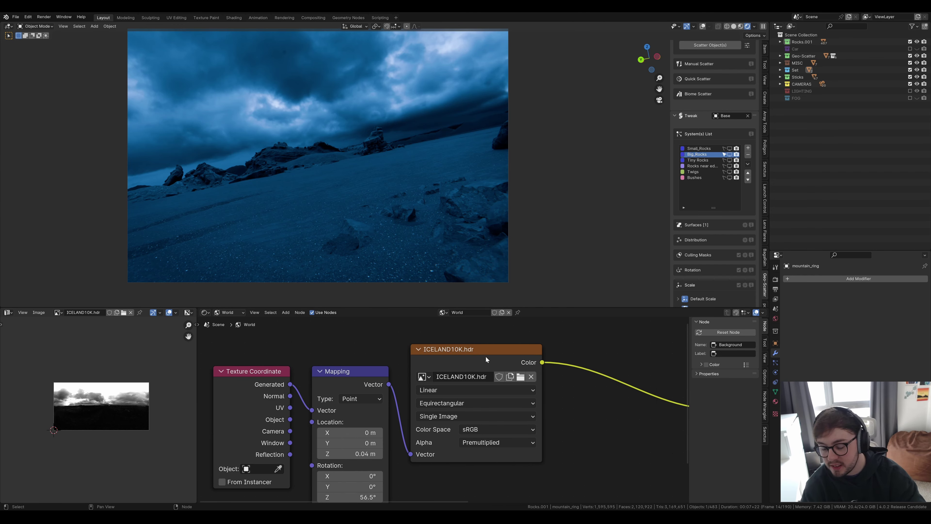
scroll(369, 134, up, 6)
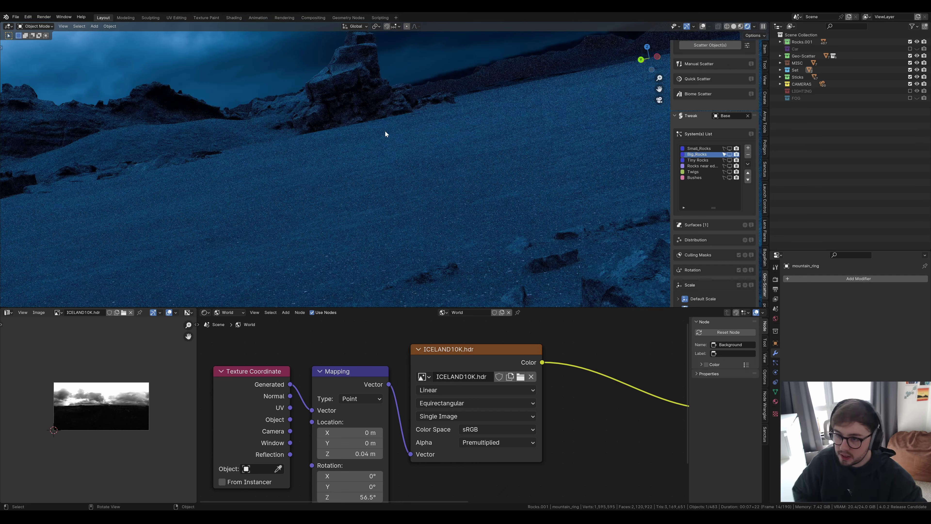
middle_drag(385, 131, 334, 209)
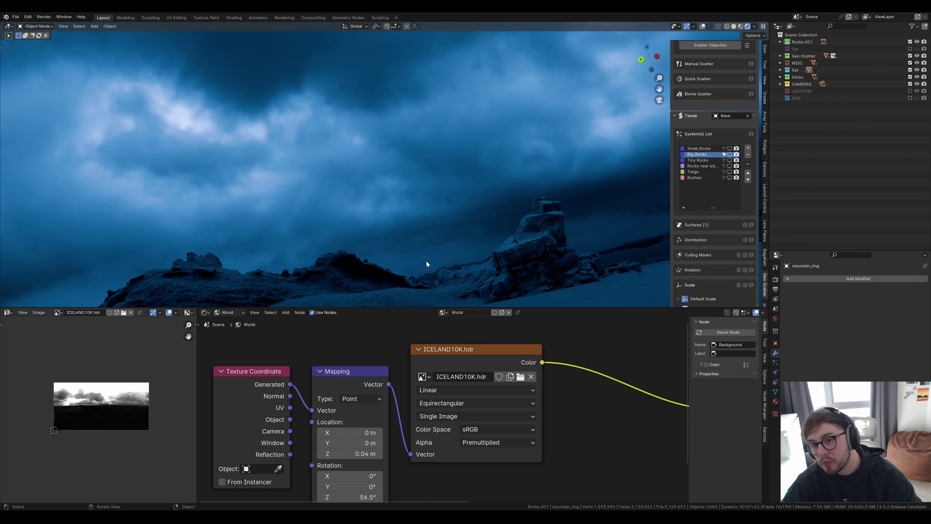
middle_drag(426, 261, 364, 129)
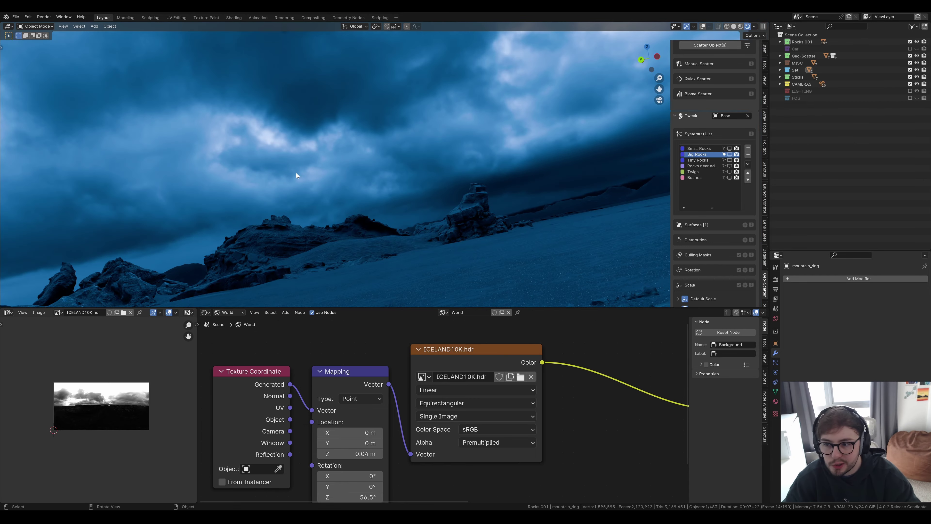
middle_drag(296, 173, 413, 117)
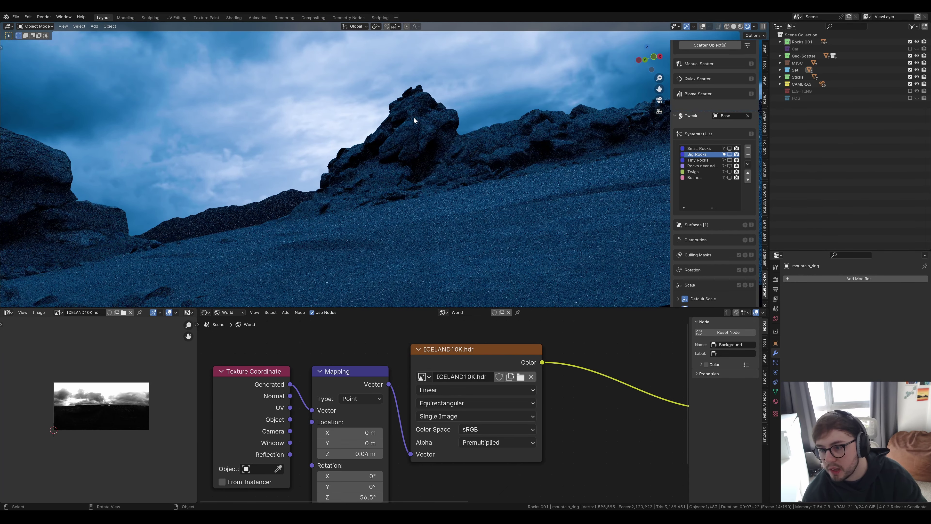
key(KP_0)
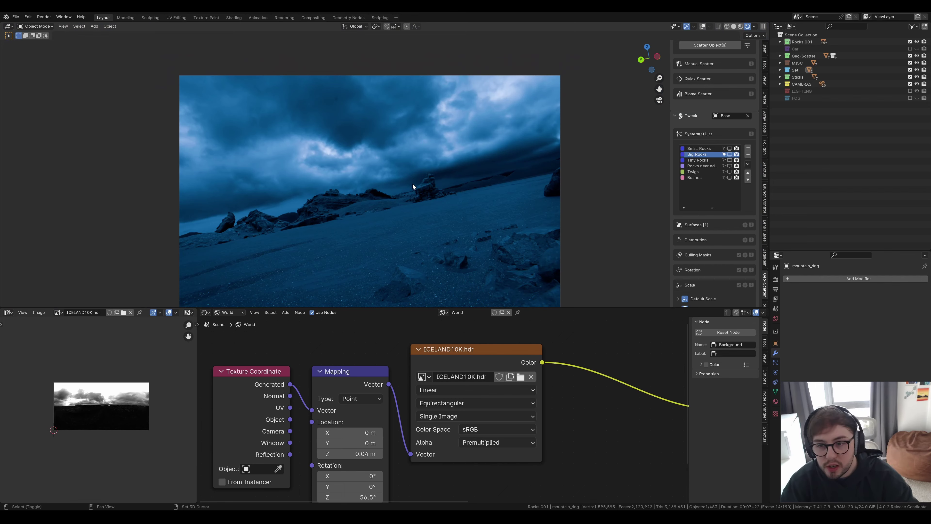
shift+middle_drag(417, 194, 422, 166)
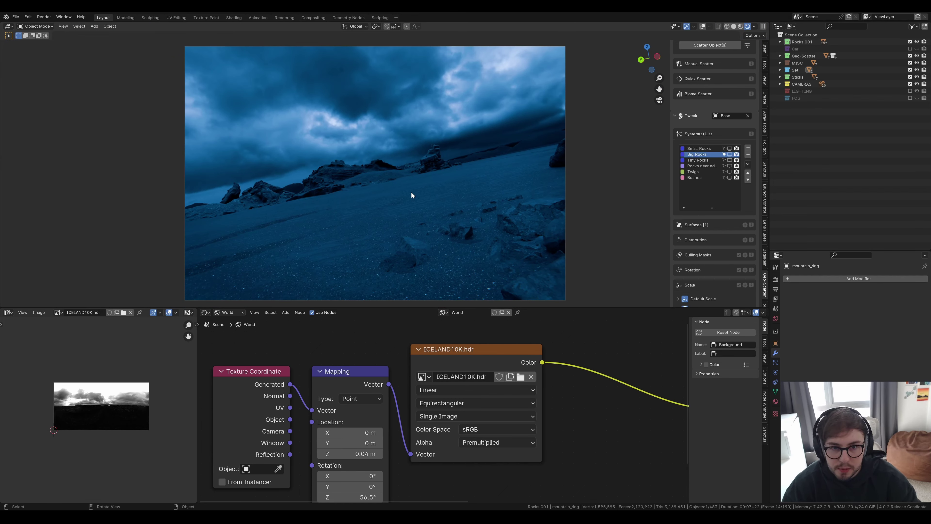
Enable the FOG collection, hide Fog Ground in the viewport and select the Fog volume.
click(909, 98)
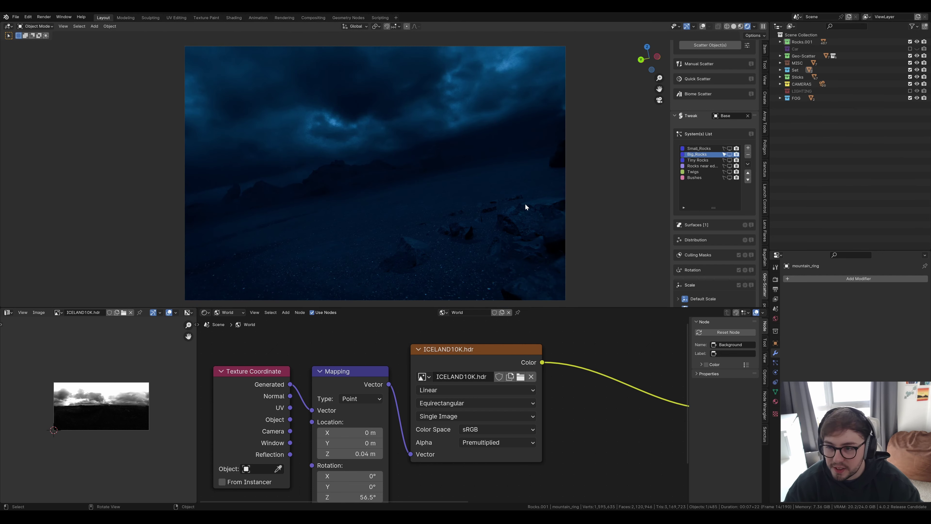
click(780, 98)
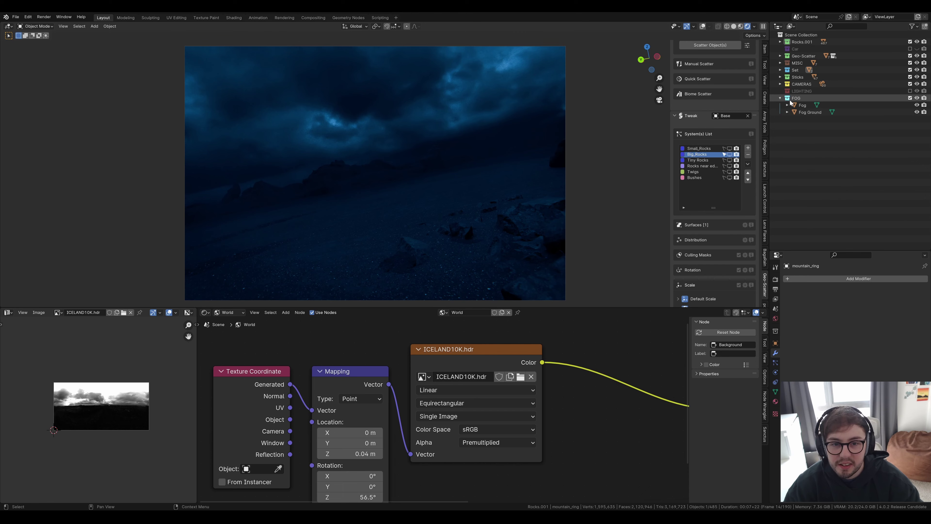
click(803, 105)
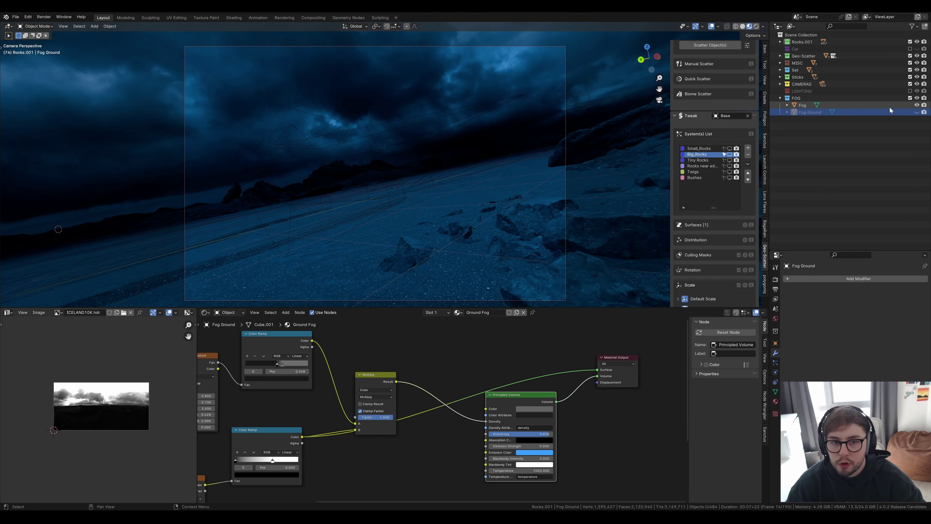
key(KP_Decimal)
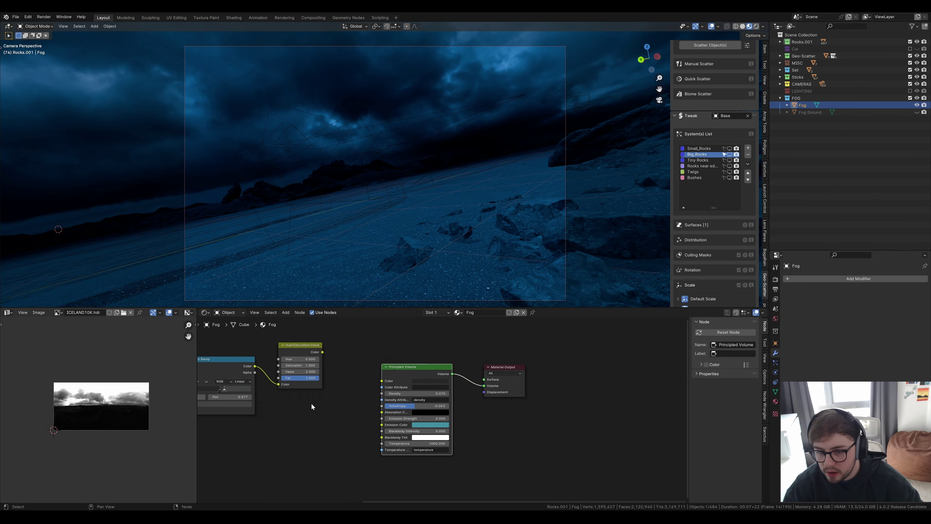
Set the Fog material's Principled Volume Anisotropy to 0.076 and switch the viewport to Rendered shading.
scroll(331, 408, up, 1)
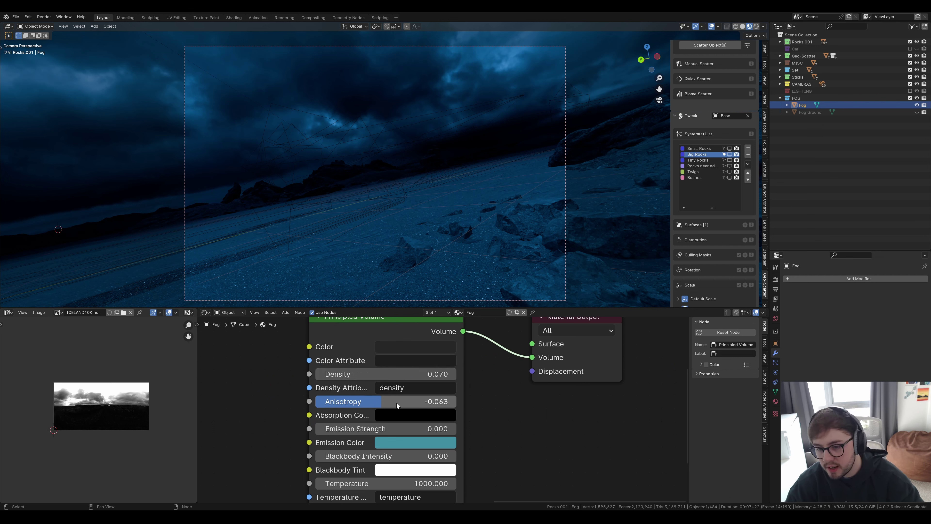
mouse_move(356, 403)
mouse_down()
mouse_move(433, 403)
mouse_move(351, 403)
mouse_move(391, 403)
mouse_up()
key(z)
key(8)
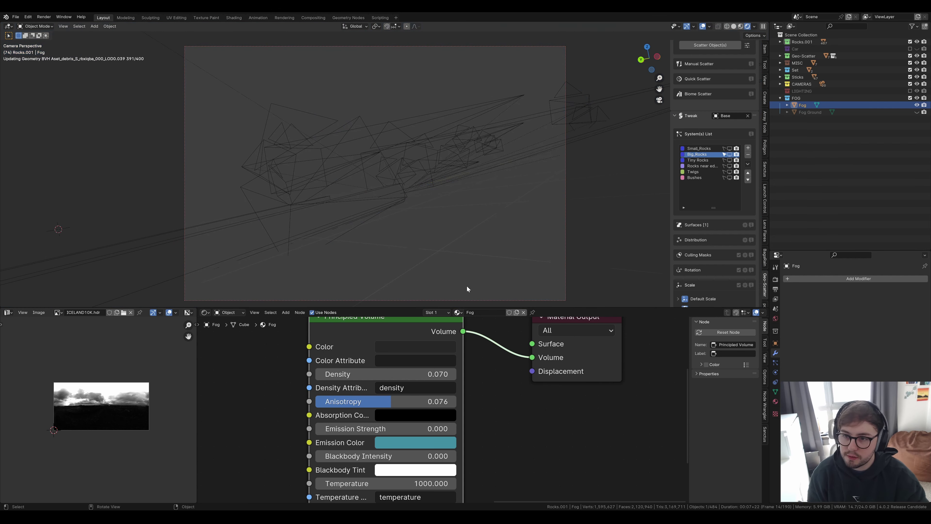
mouse_move(391, 401)
mouse_down()
mouse_move(427, 401)
mouse_move(338, 403)
mouse_up()
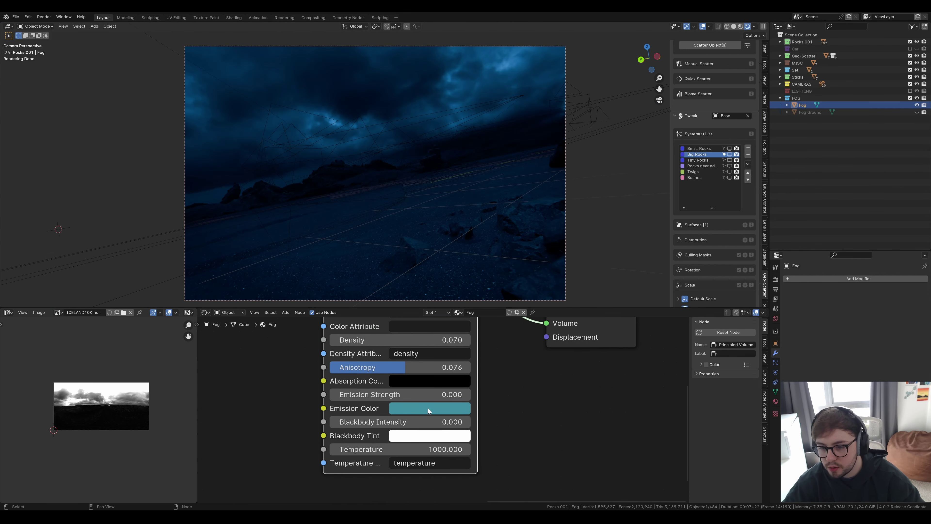
Desaturate the Fog volume's Emission Color to a muted grey-blue.
click(427, 409)
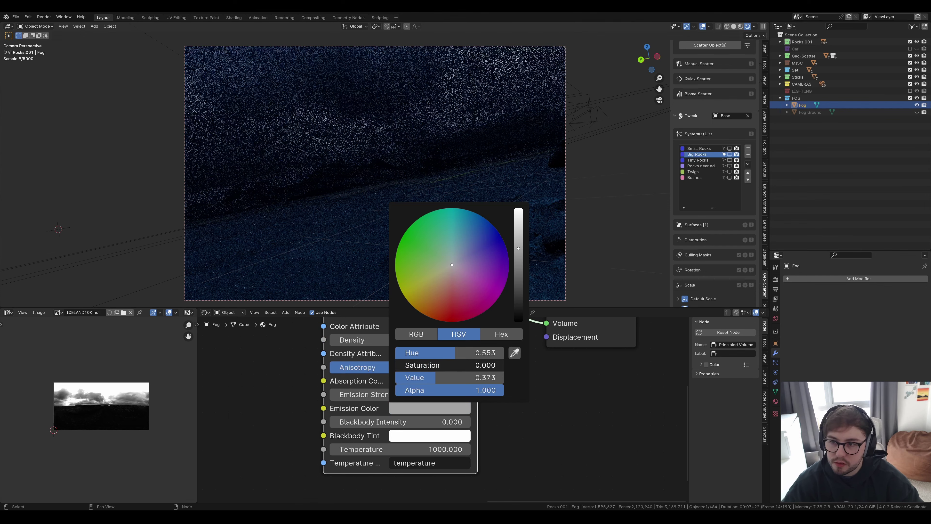
drag(463, 366, 431, 366)
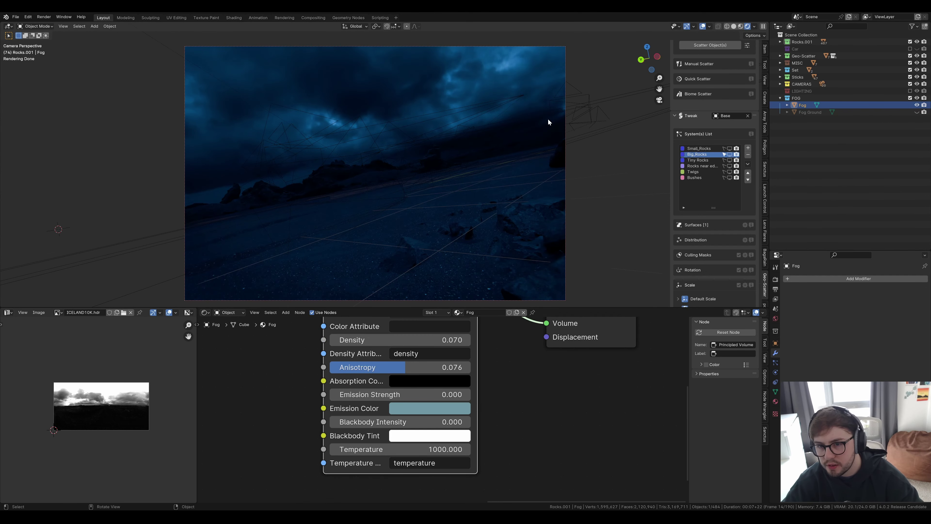
scroll(445, 411, down, 2)
middle_drag(489, 339, 484, 357)
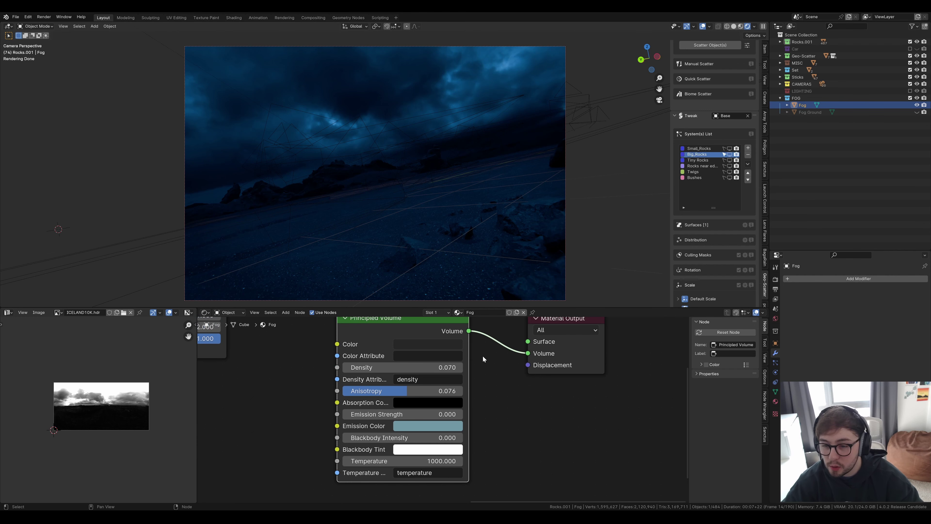
scroll(432, 354, up, 1)
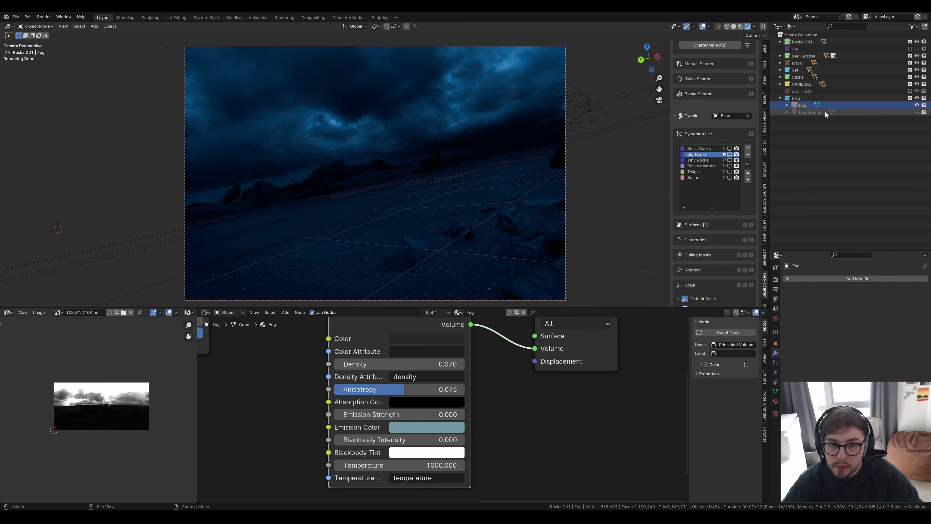
Hide the Fog volume, show Fog Ground instead and view its box from outside the camera.
click(799, 111)
click(917, 105)
click(917, 112)
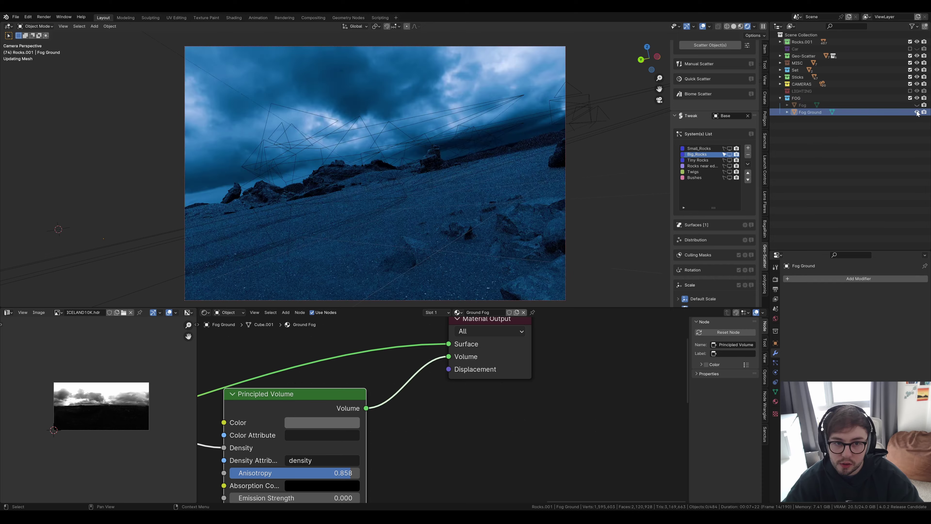
click(894, 114)
middle_drag(458, 211, 447, 213)
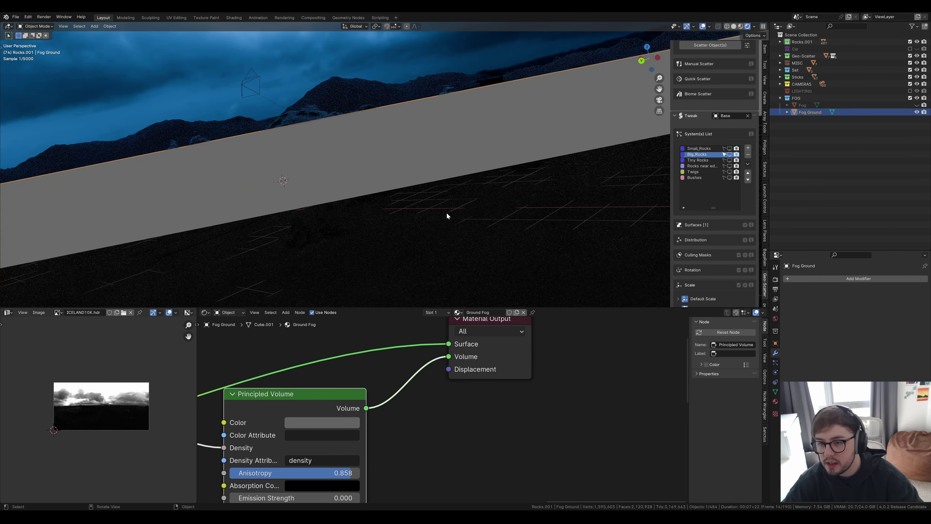
Disconnect the Principled Volume from the Material Output and isolate Fog Ground in local view.
drag(451, 357, 462, 309)
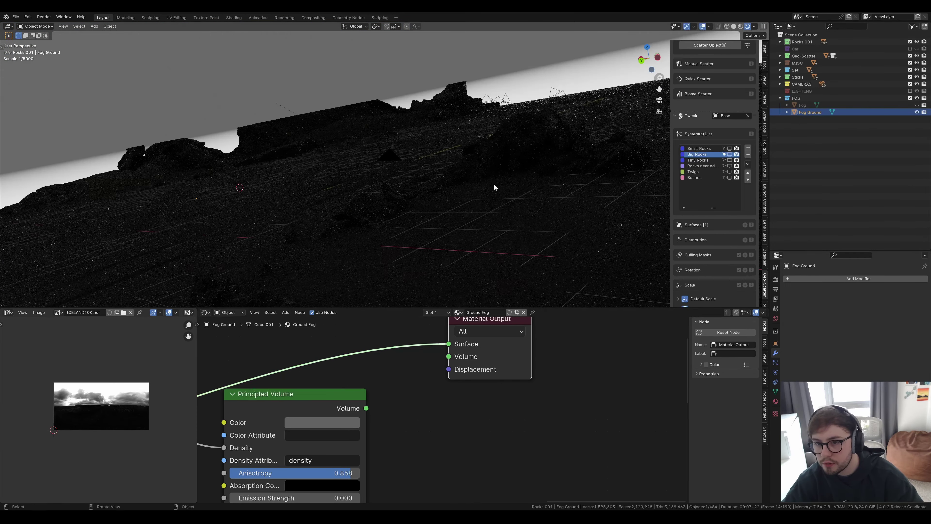
key(KP_Divide)
scroll(442, 173, up, 4)
mouse_move(442, 173)
middle_down()
mouse_move(451, 192)
mouse_move(448, 171)
middle_up()
scroll(448, 172, up, 5)
Preview the Ground Fog material's Multiply node on the Fog Ground box and inspect the pattern on its sides.
middle_drag(368, 421, 533, 414)
scroll(533, 415, down, 5)
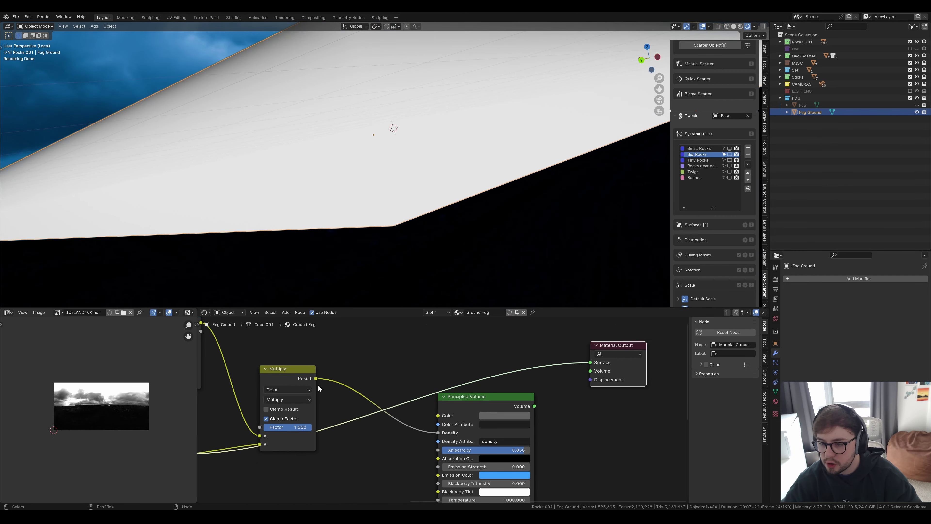
ctrl+shift+click(297, 378)
middle_drag(395, 187, 440, 202)
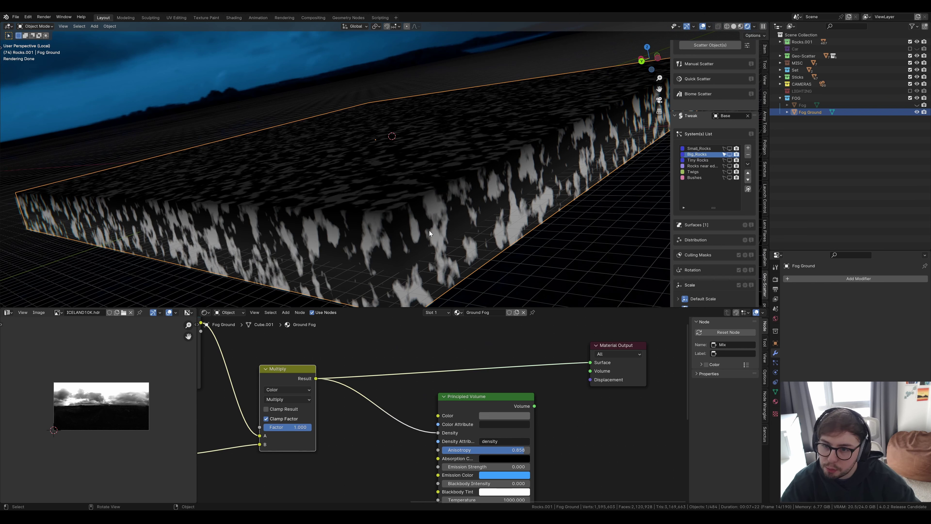
Reconnect the Principled Volume to the Material Output's Volume socket and remove the Multiply link from Surface.
ctrl+shift+click(487, 398)
middle_drag(563, 441, 552, 437)
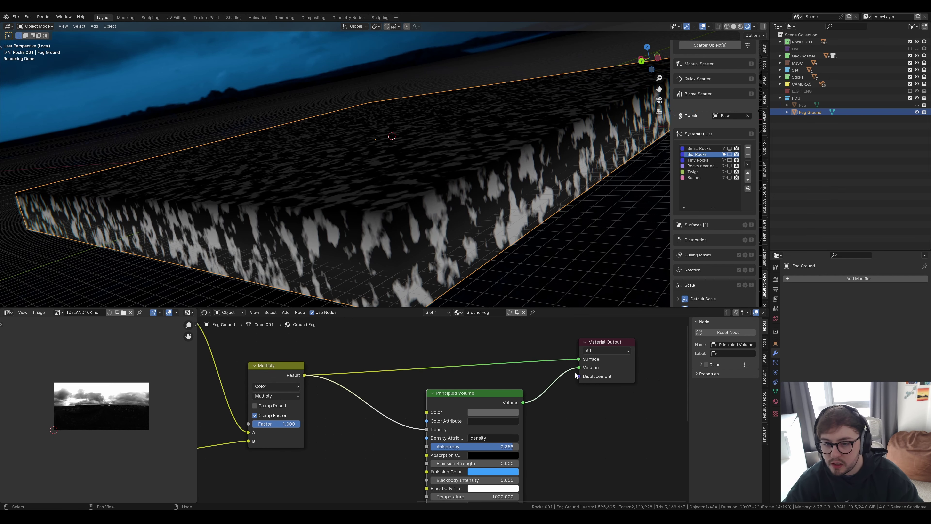
drag(577, 360, 561, 353)
Preview the Ground Fog material's noise Color Ramp and gradient Color Ramp separately on the Fog Ground box.
middle_drag(532, 442, 518, 404)
middle_drag(322, 376, 475, 405)
middle_drag(374, 440, 487, 406)
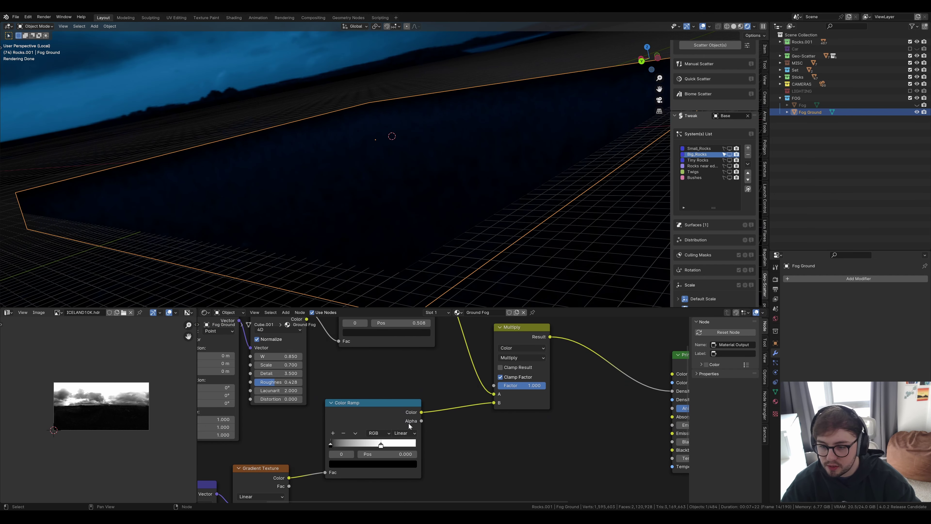
middle_drag(496, 356, 503, 412)
ctrl+shift+click(406, 344)
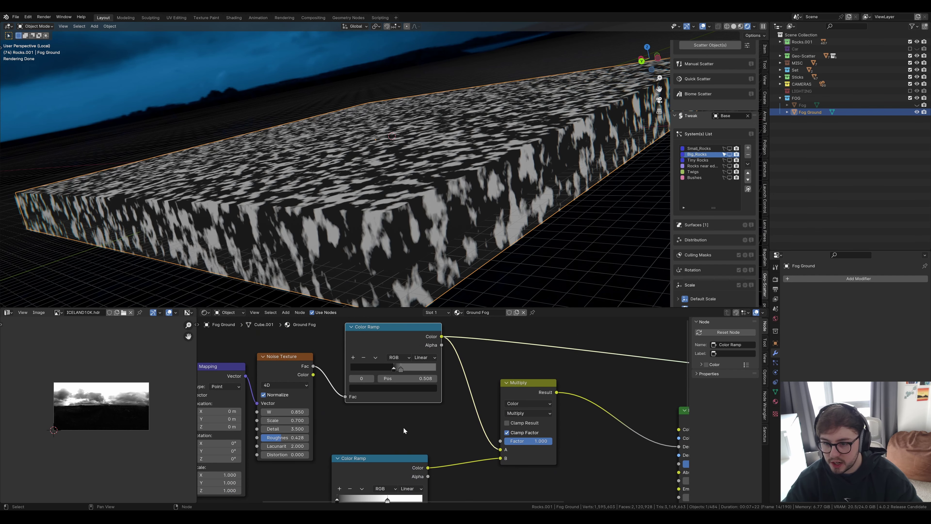
ctrl+shift+click(397, 470)
shift+middle_drag(457, 297, 438, 271)
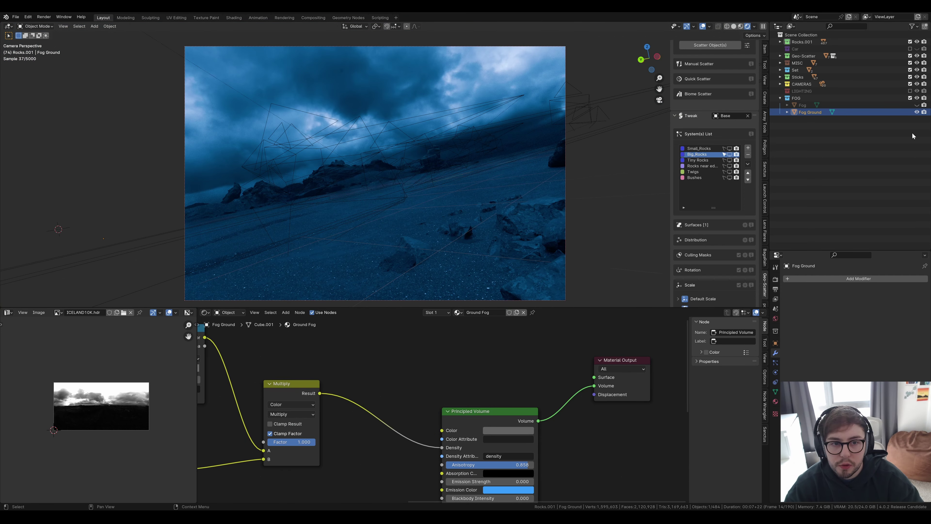
Show the Fog volume and enable the Car collection, checking the car from its side before returning to the camera view.
click(917, 106)
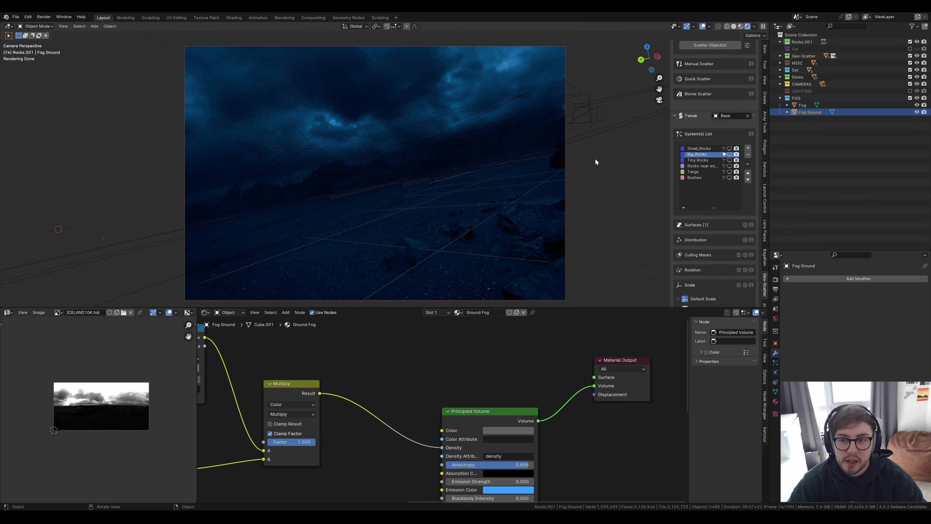
click(910, 49)
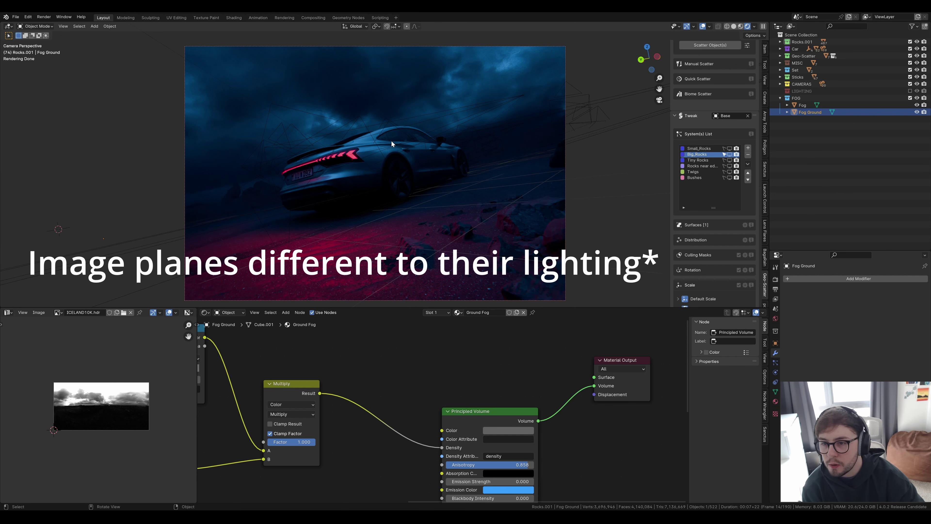
middle_drag(367, 133, 374, 122)
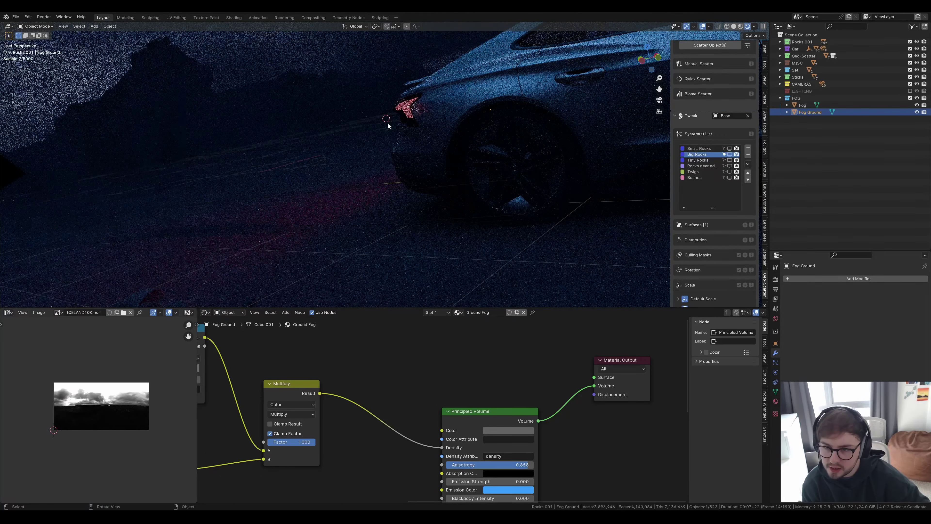
key(KP_0)
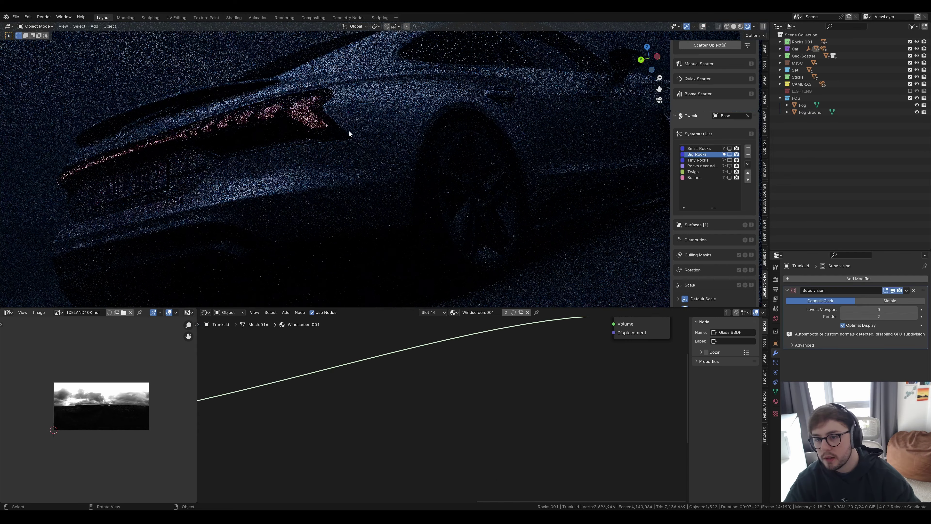
Examine the car's emissive arrow-shaped taillight up close in the rendered view.
scroll(349, 129, up, 4)
shift+middle_drag(296, 112, 446, 179)
scroll(445, 179, up, 2)
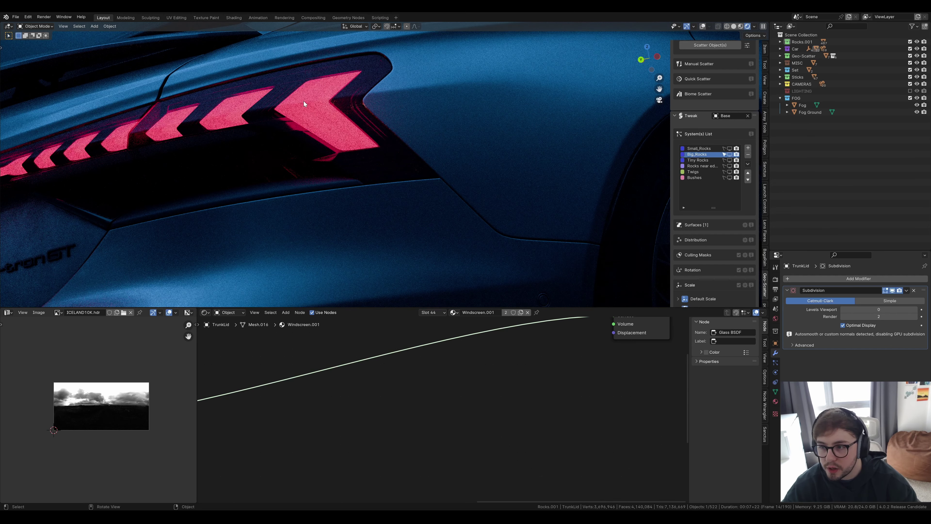
Return to the full camera framing and enable the LIGHTING collection.
key(KP_0)
click(910, 91)
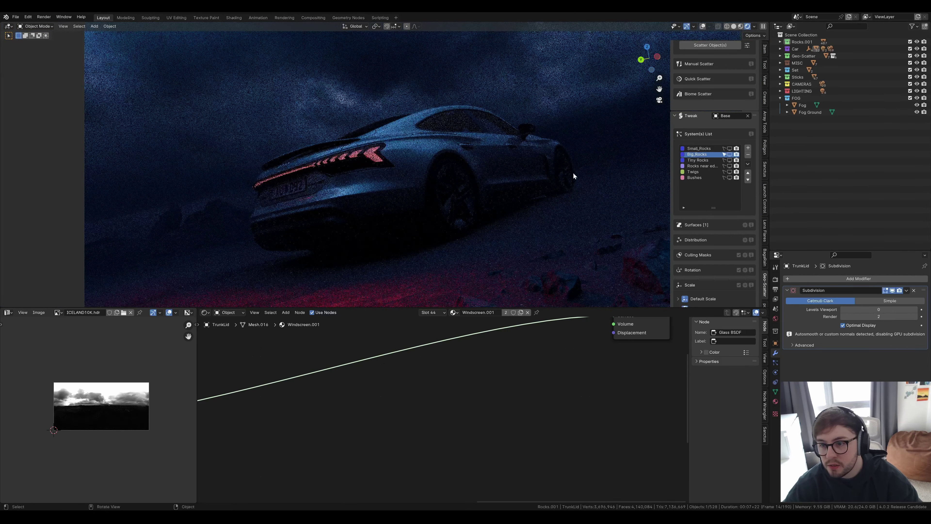
scroll(506, 183, down, 2)
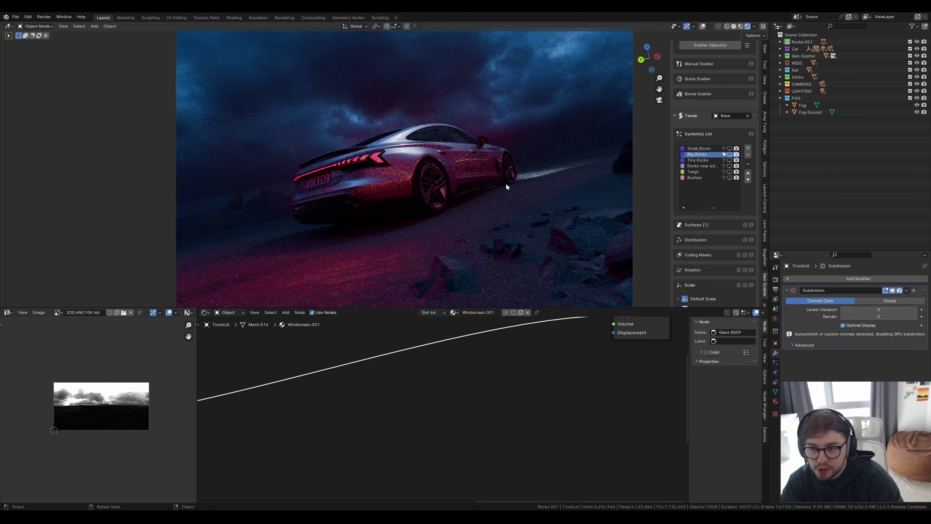
Examine the lighting on the car's rear and number plate up close, ending on the full camera framing.
scroll(489, 185, up, 8)
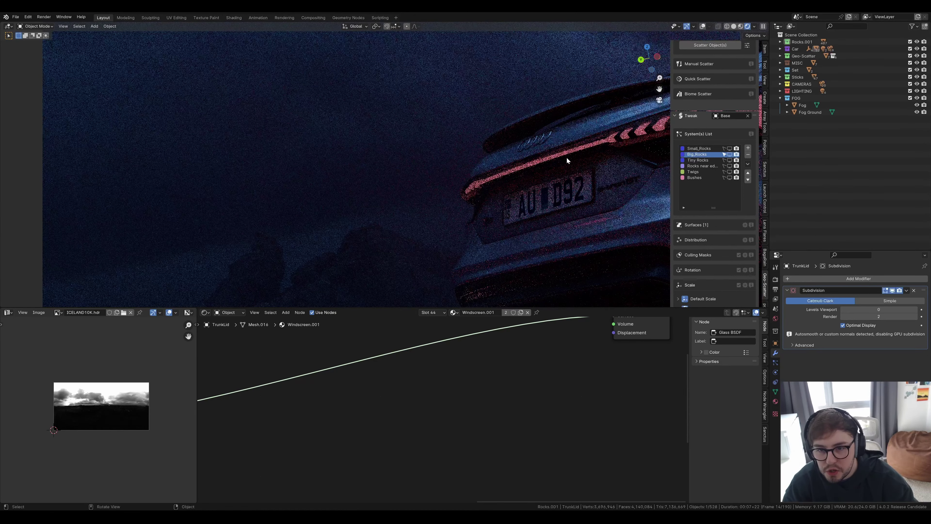
scroll(534, 172, down, 4)
middle_drag(508, 195, 219, 111)
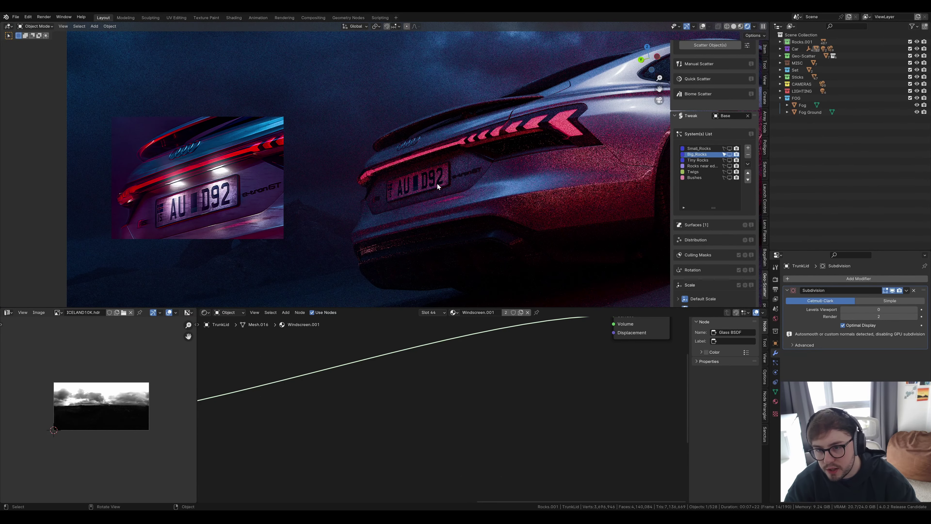
shift+middle_drag(488, 213, 438, 202)
scroll(426, 189, up, 1)
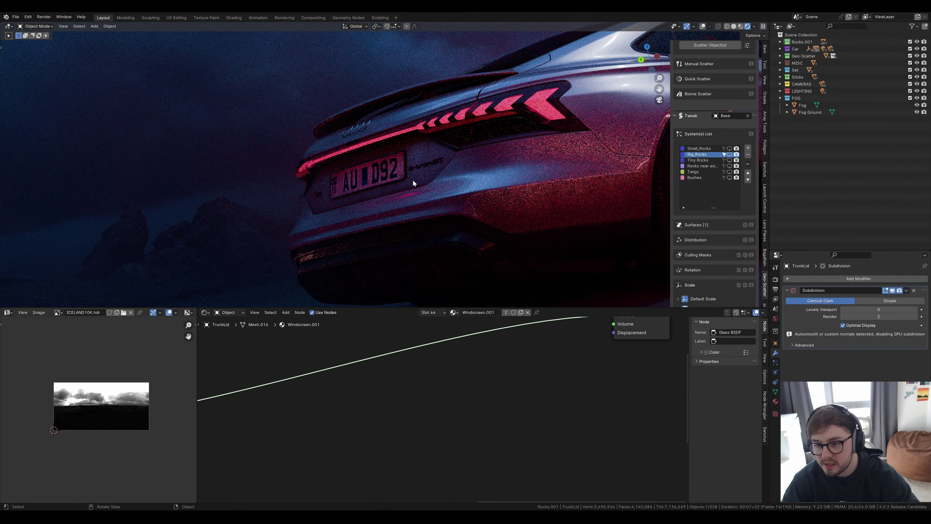
scroll(404, 169, up, 3)
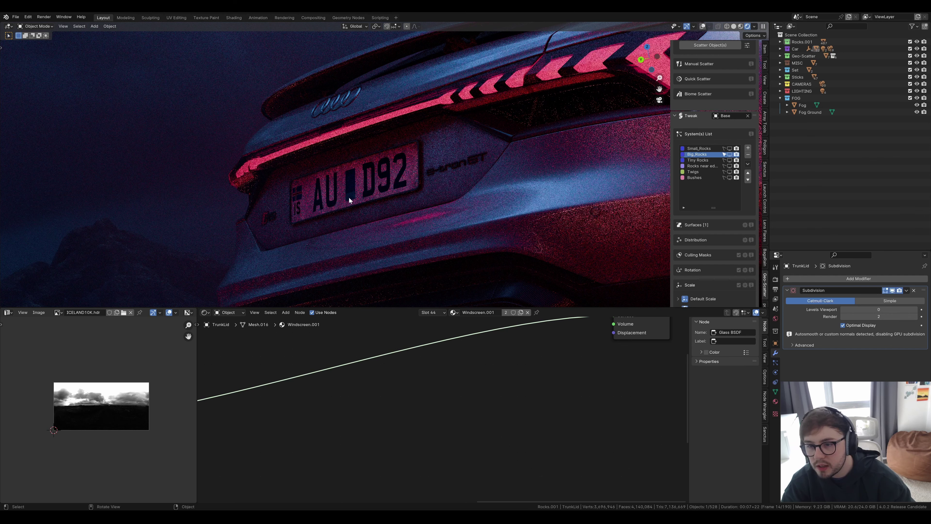
key(KP_0)
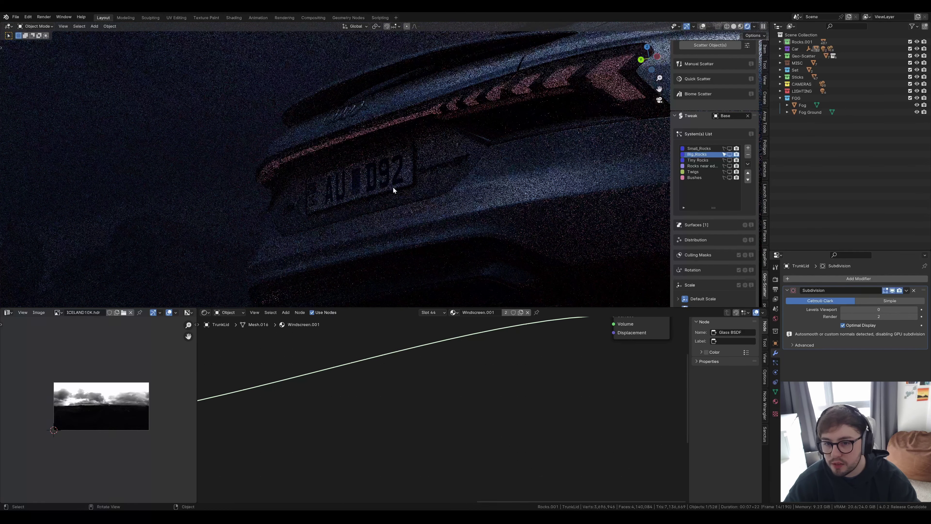
shift+middle_drag(514, 165, 364, 186)
scroll(365, 187, down, 3)
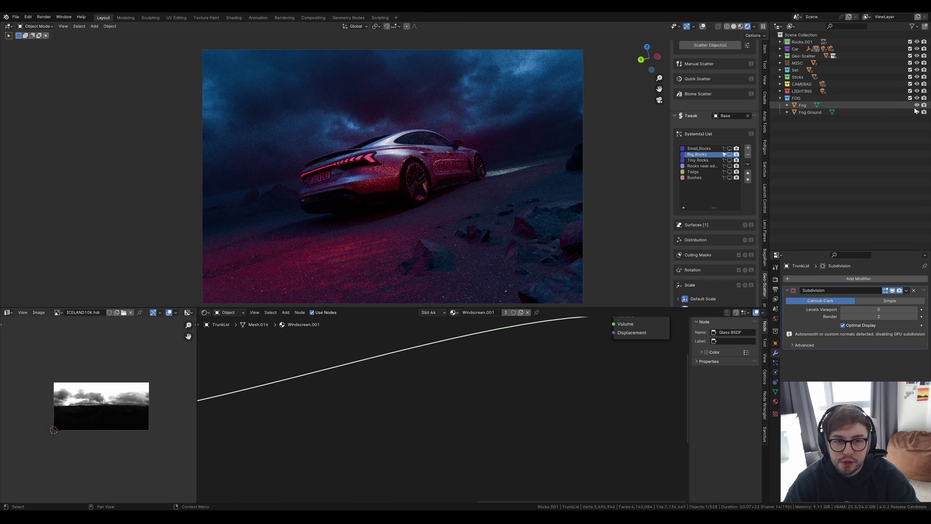
Hide Fog and Fog Ground, leave only Area.001, Area.002 and MAIN LIGHT visible in the LIGHTING collection, and select MAIN LIGHT.
drag(916, 105, 917, 111)
click(780, 90)
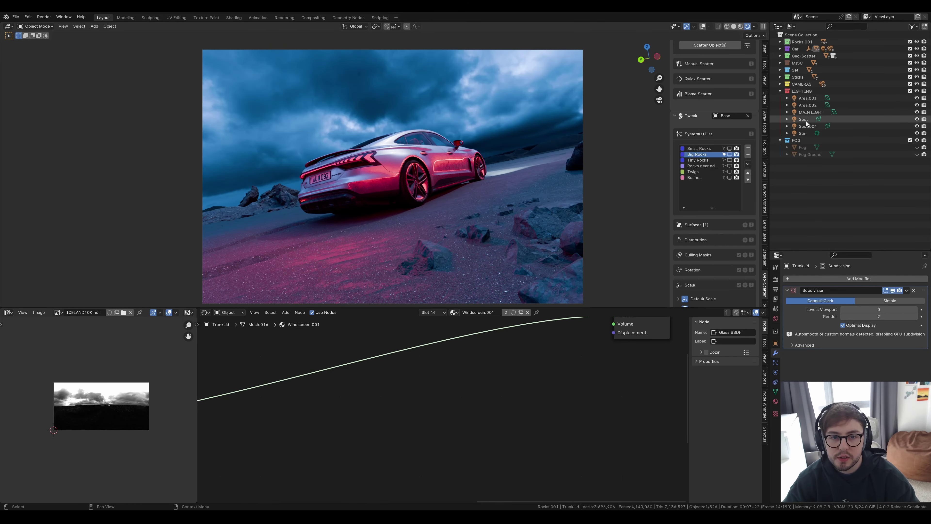
drag(917, 133, 916, 106)
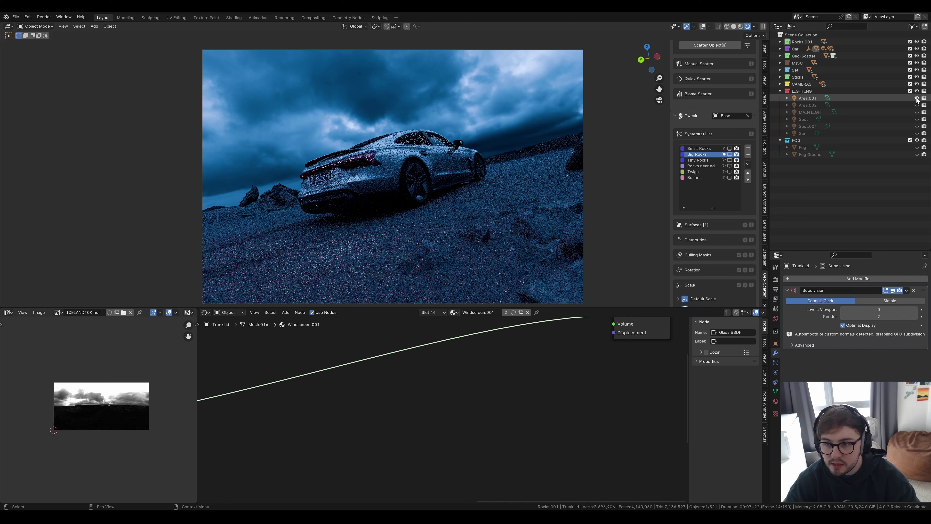
drag(916, 105, 917, 112)
click(910, 114)
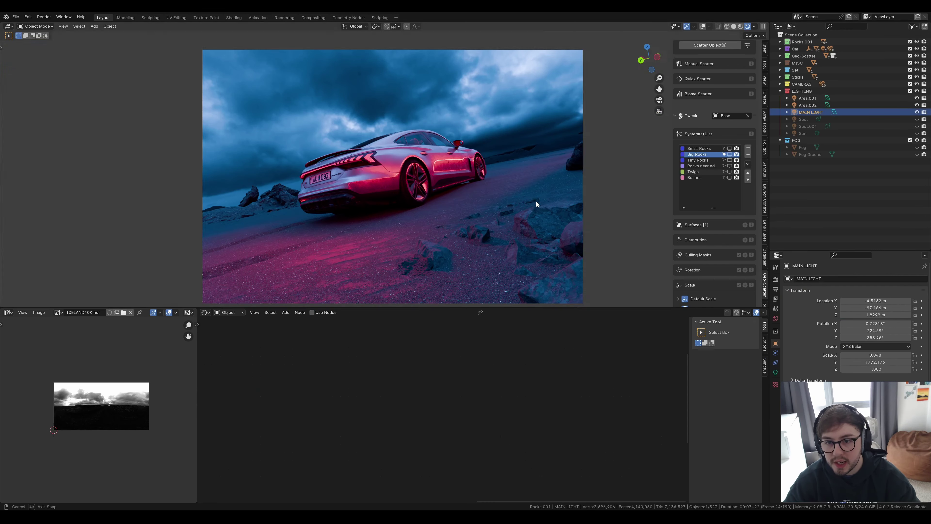
Inspect MAIN LIGHT's placement relative to the car from outside the camera in Solid shading with overlays shown.
key(KP_0)
key(z)
click(570, 195)
middle_drag(572, 195, 544, 183)
scroll(552, 204, down, 5)
key(alt+shift+z)
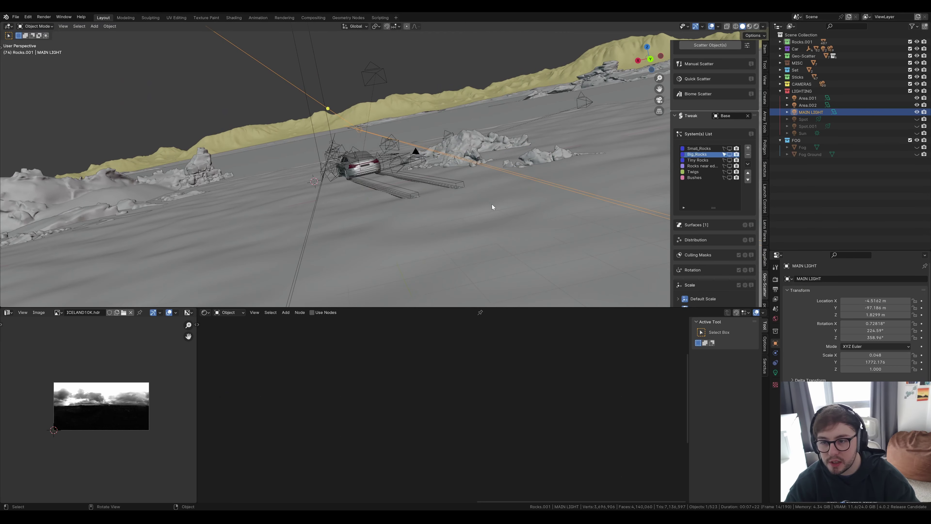
Return to the camera view with Rendered shading to see the car lit by MAIN LIGHT.
key(KP_0)
key(z)
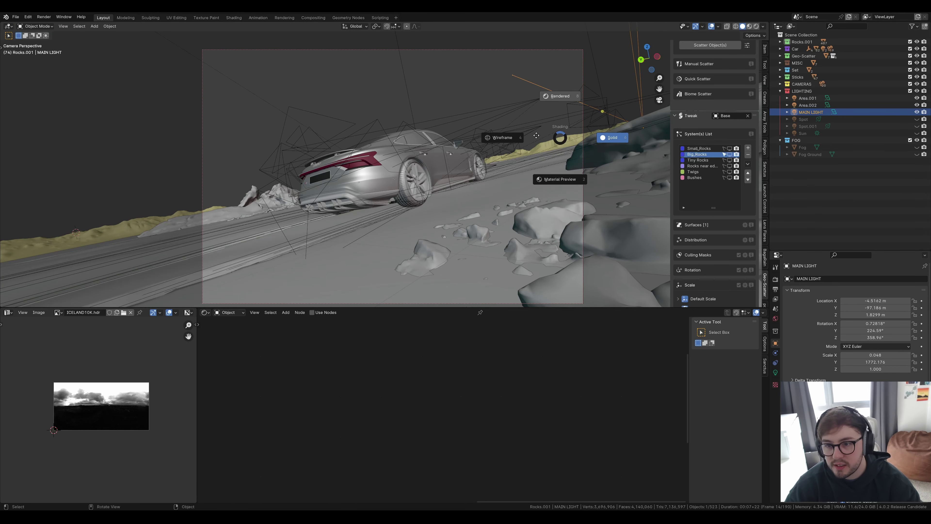
key(KP_8)
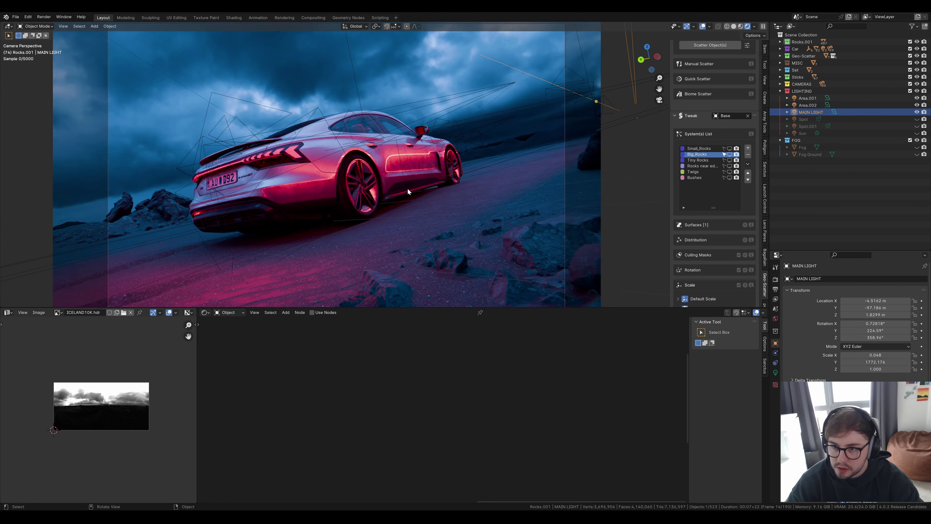
scroll(407, 187, down, 1)
Preview the effect of the Spot and Spot.001 lights in the render, and hide both again.
click(917, 118)
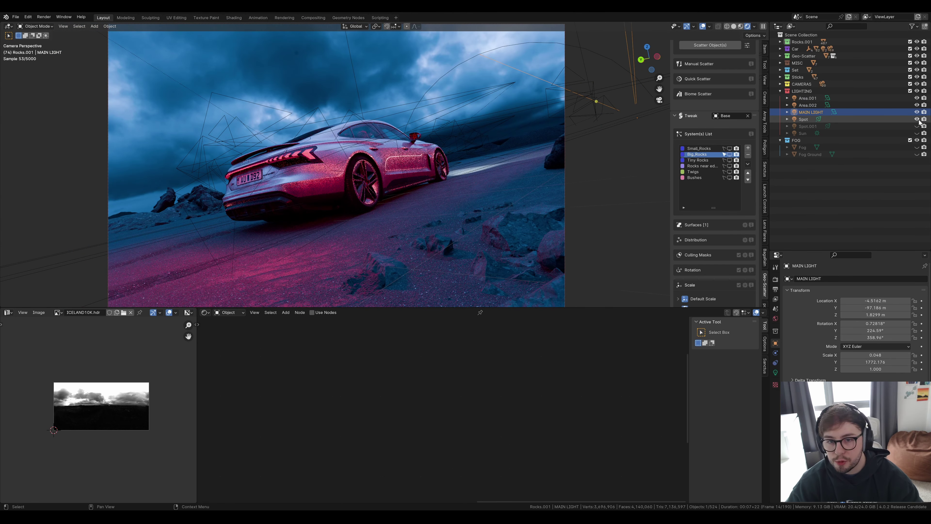
click(905, 119)
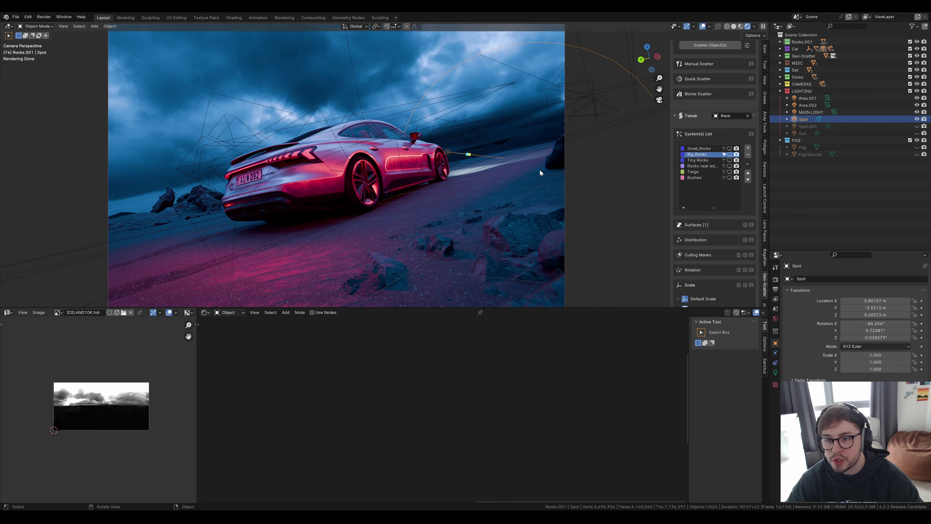
click(917, 125)
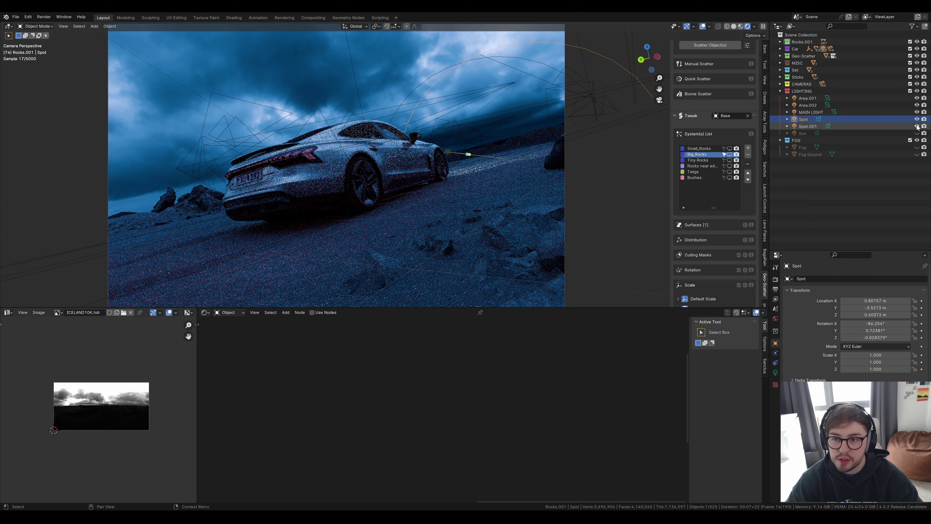
click(917, 118)
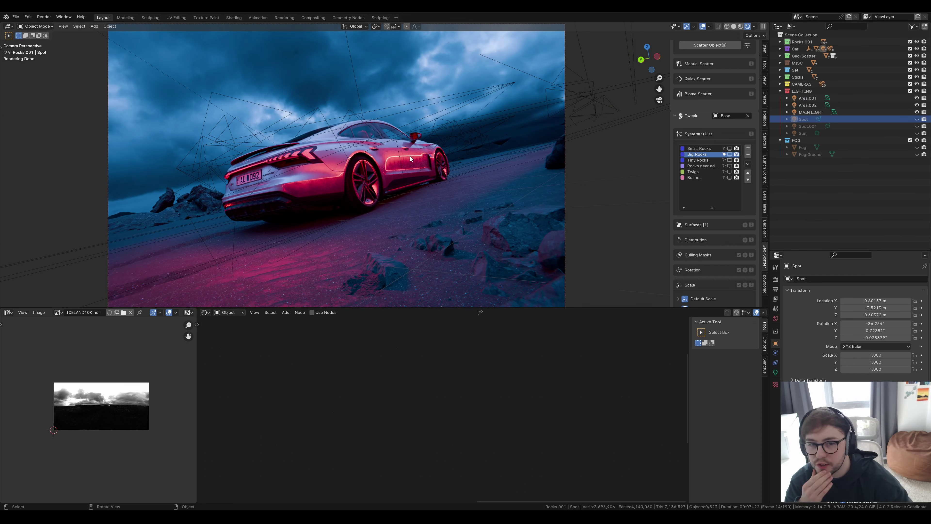
Show the Sun light and check its effect on the car from outside and through the camera.
click(805, 147)
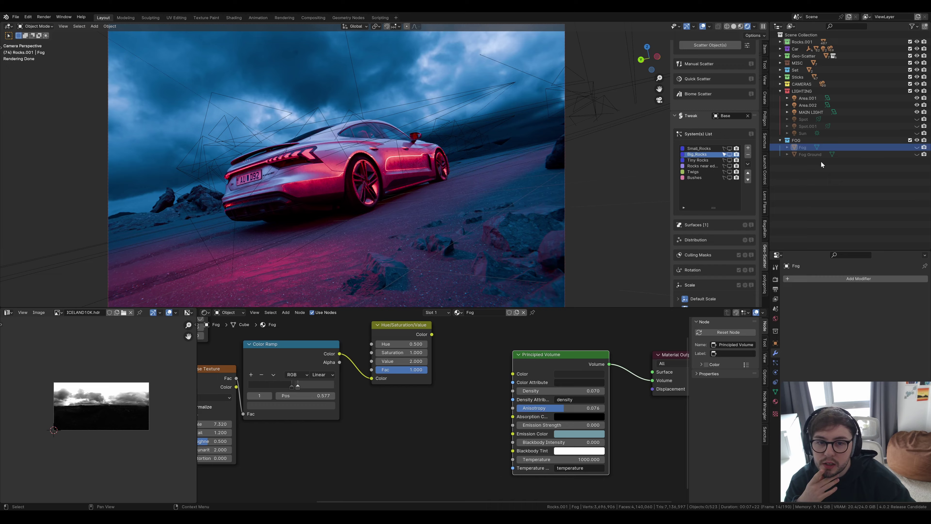
click(916, 133)
middle_drag(414, 189, 181, 92)
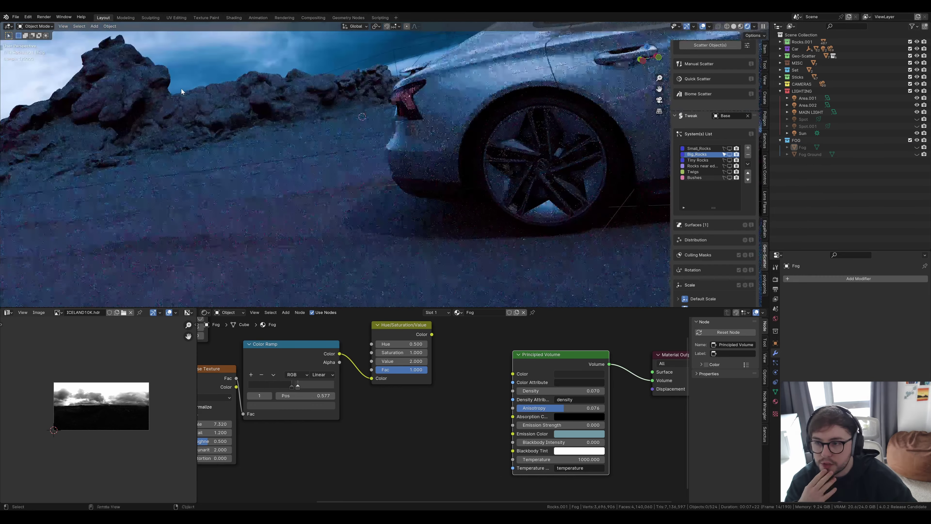
key(KP_0)
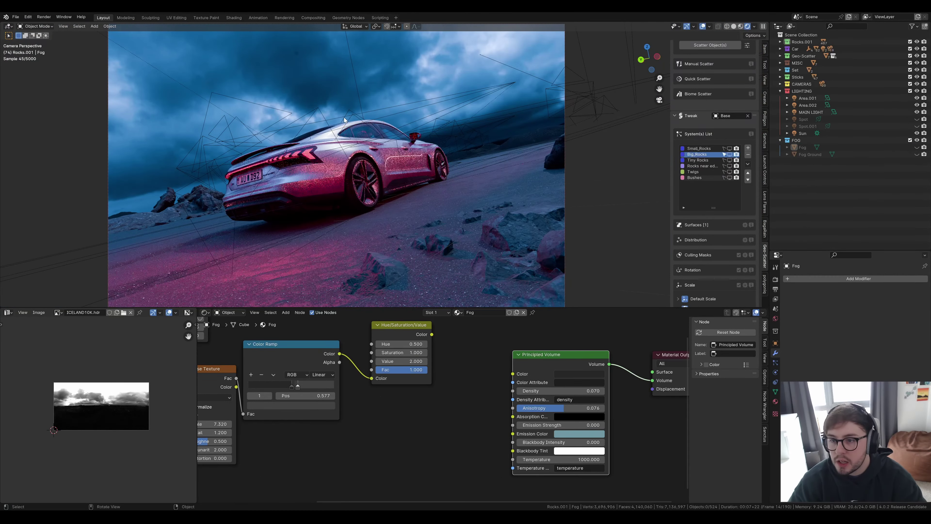
scroll(303, 122, up, 4)
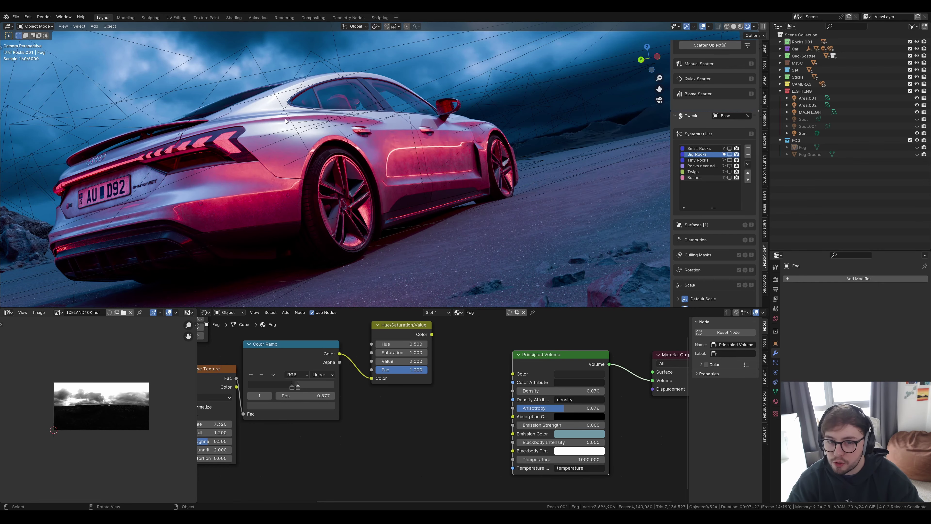
Show Fog and Fog Ground again and review the fully lit car in the camera view.
drag(916, 147, 917, 154)
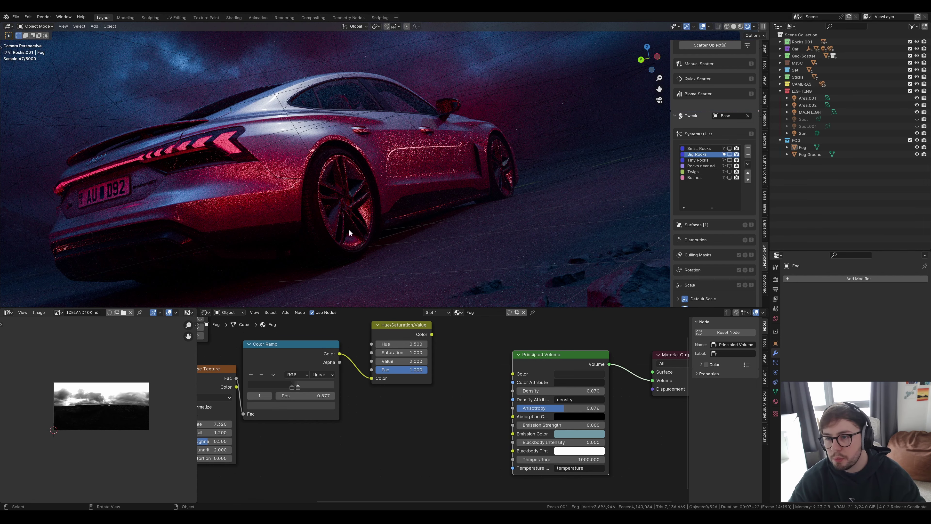
scroll(357, 164, down, 1)
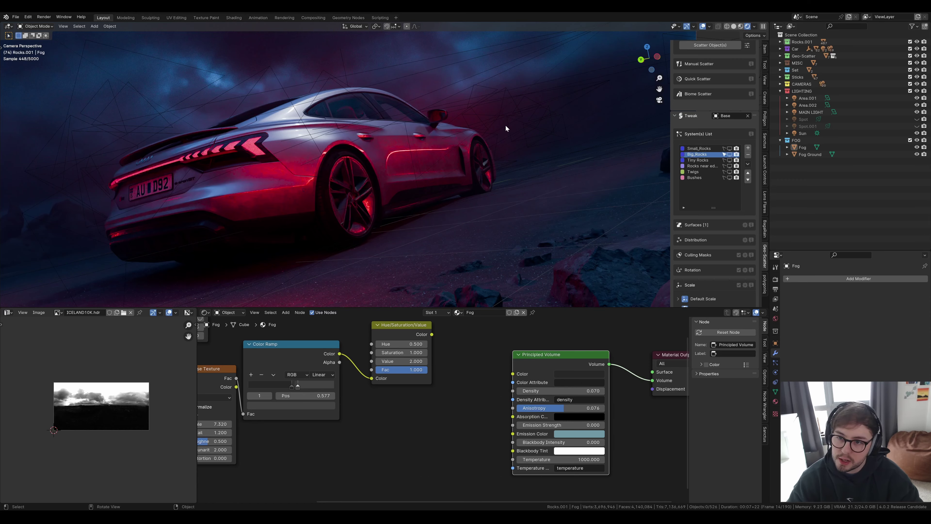
scroll(504, 145, down, 2)
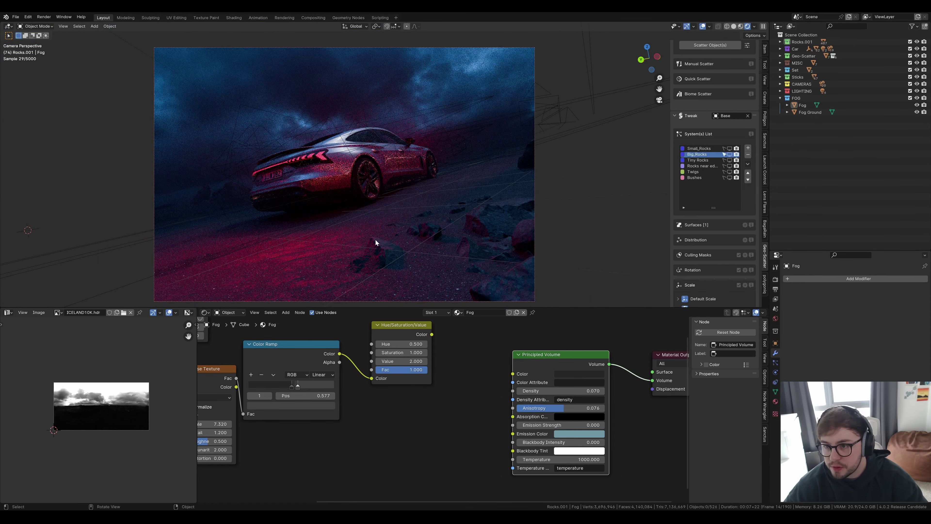
scroll(352, 237, up, 2)
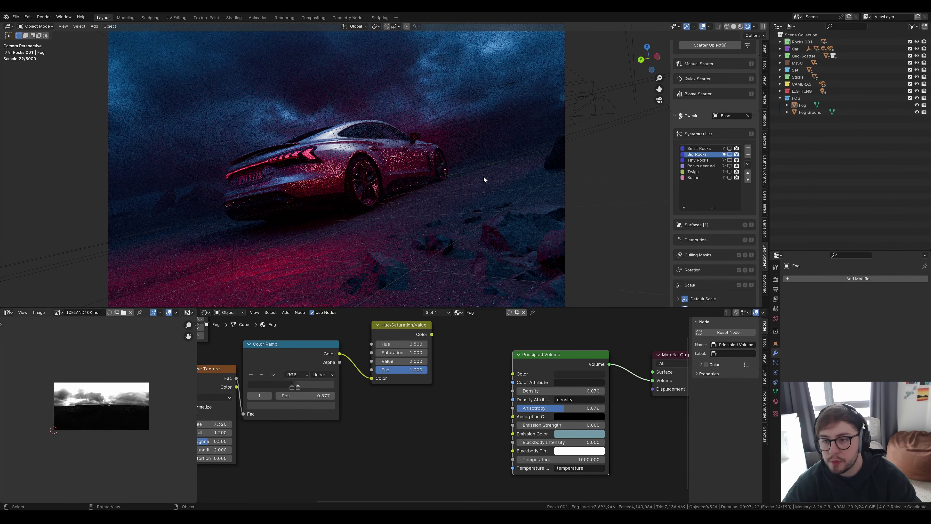
Expand the CAMERAS collection and hide the viewport overlays over the rendered camera view.
scroll(486, 167, down, 1)
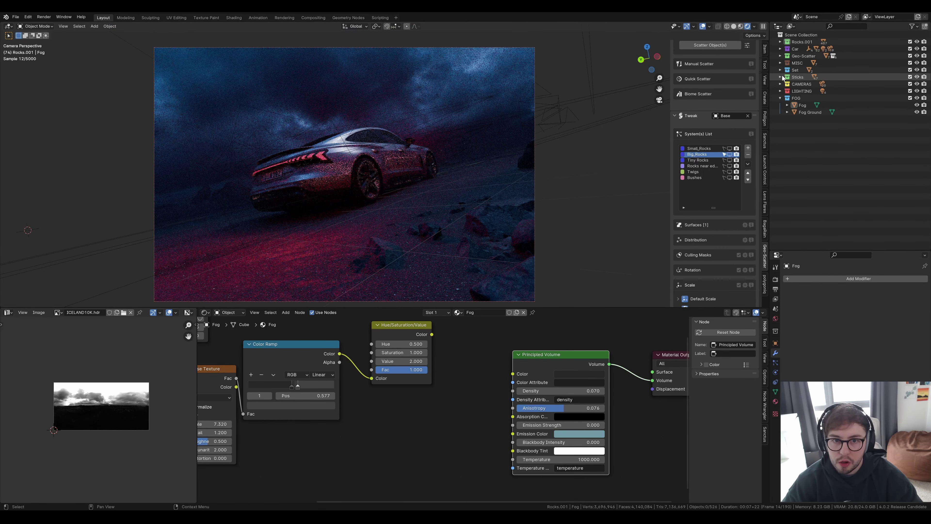
click(780, 83)
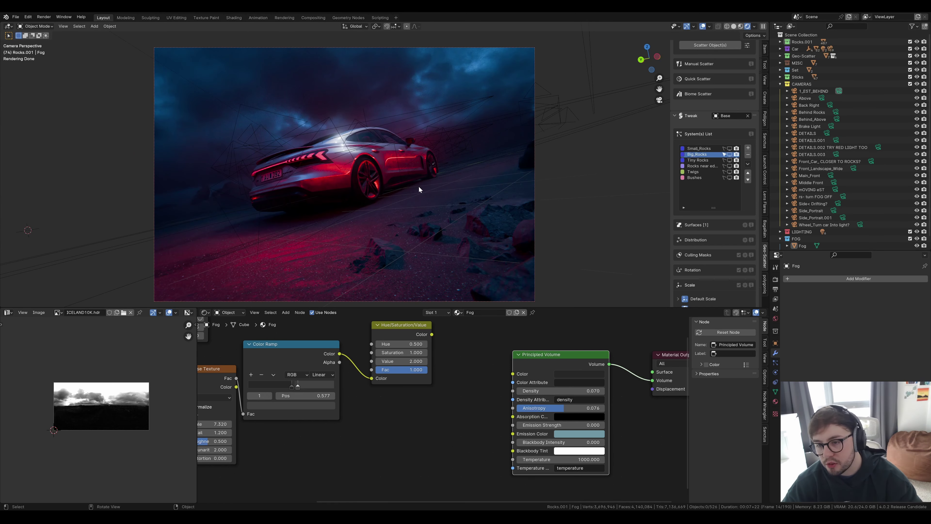
key(shift+alt+z)
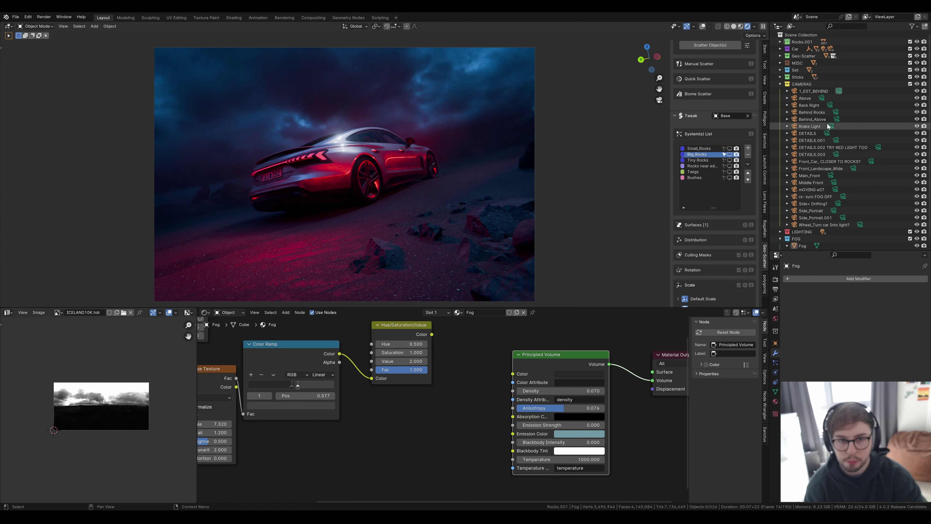
Review the shots from the Above, Behind Rocks and Behind_Above cameras by making each one active.
click(822, 98)
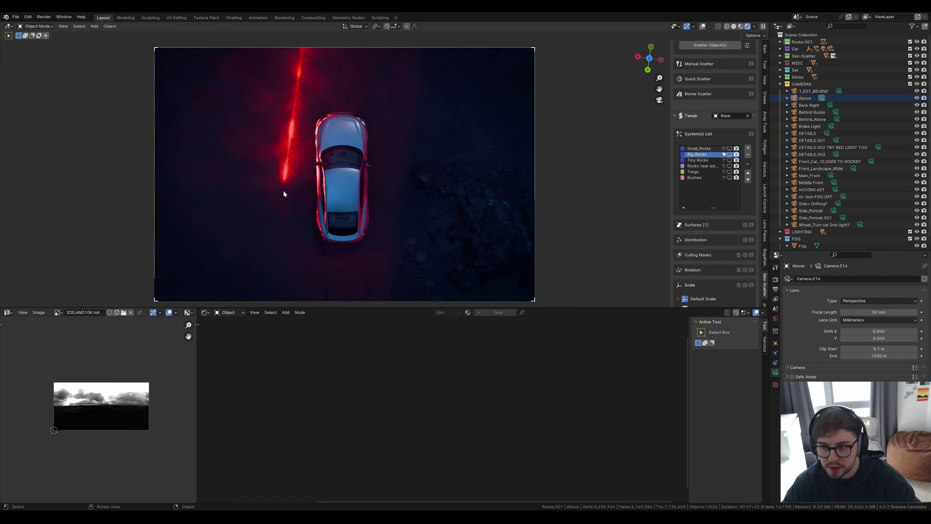
click(836, 113)
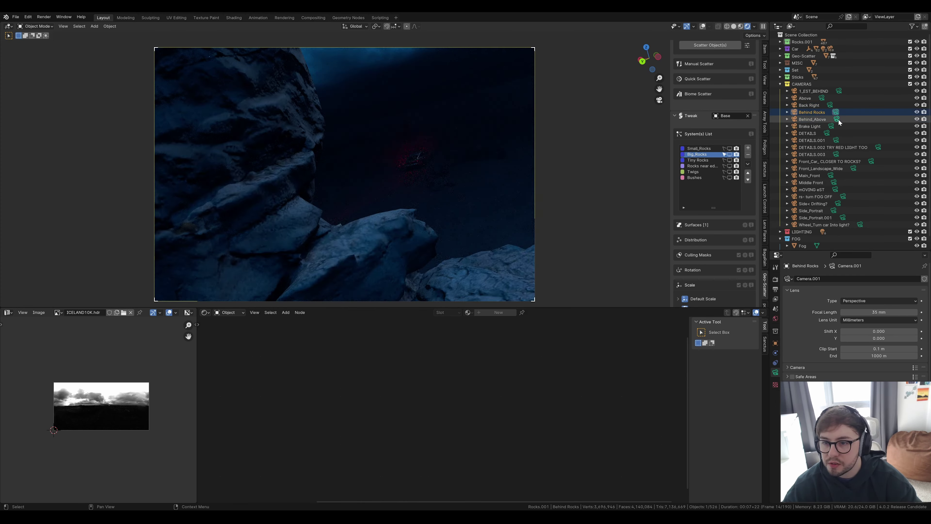
click(838, 120)
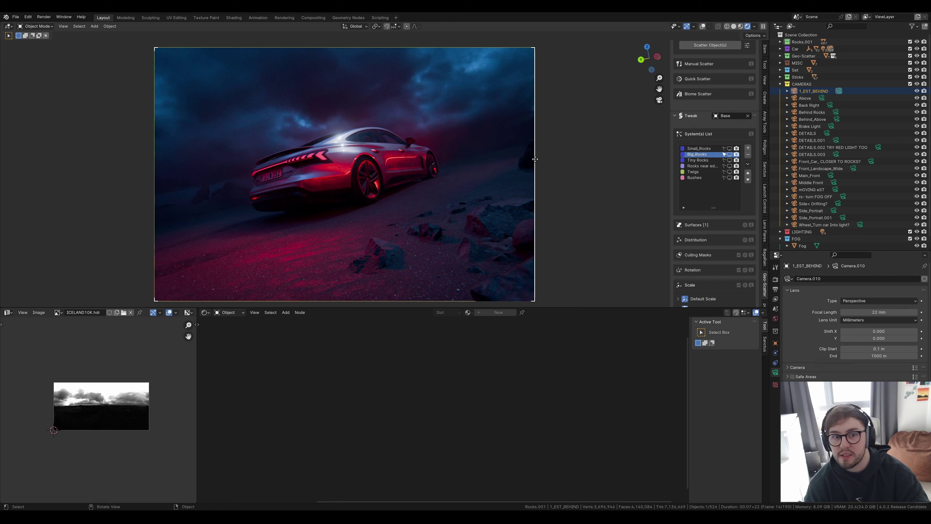
click(837, 119)
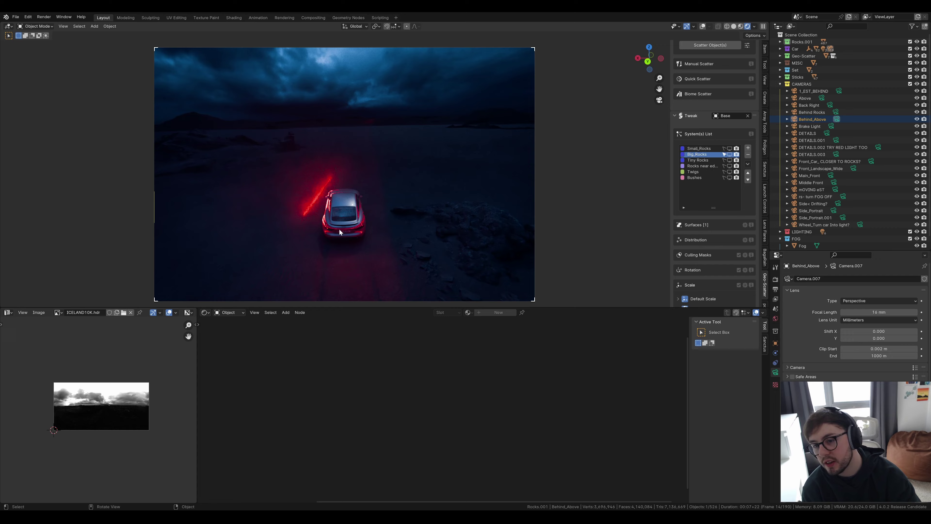
Review the close-up shots from the Brake Light camera and the DETAILS cameras.
click(831, 126)
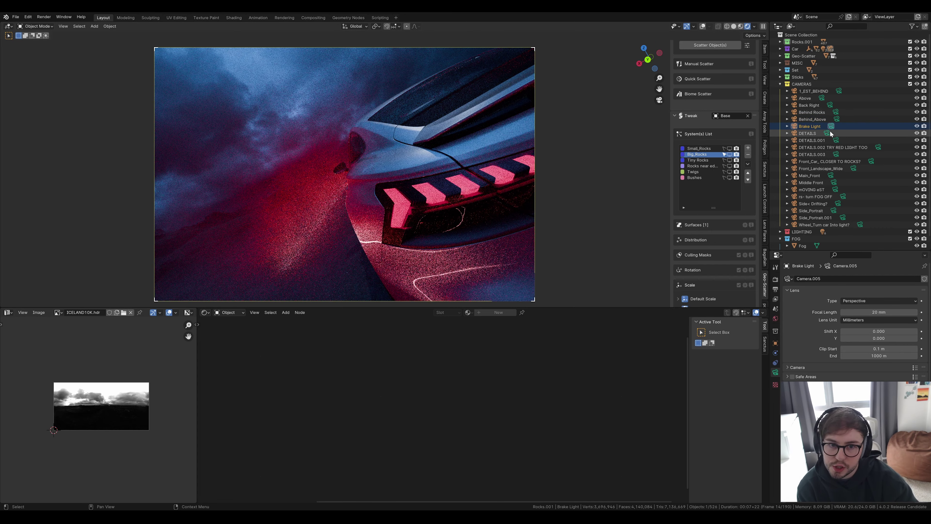
click(828, 134)
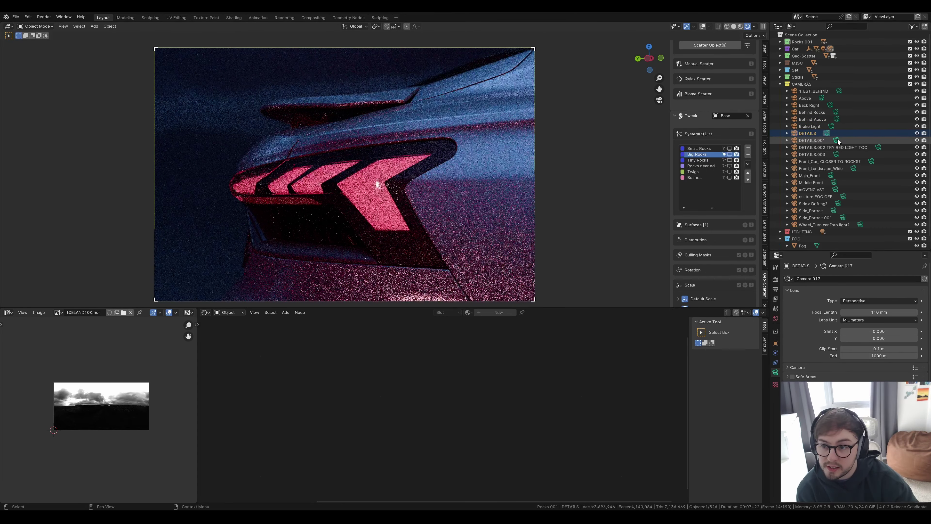
click(836, 140)
click(849, 147)
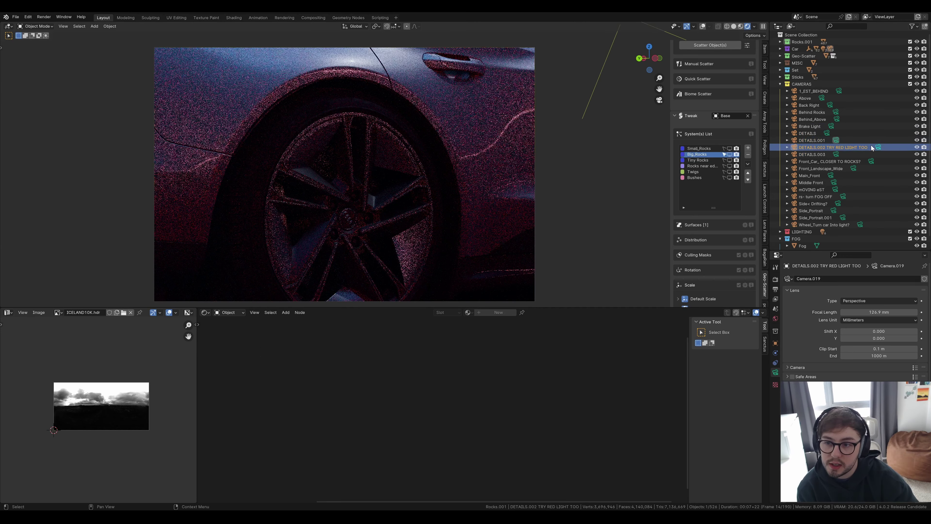
click(836, 154)
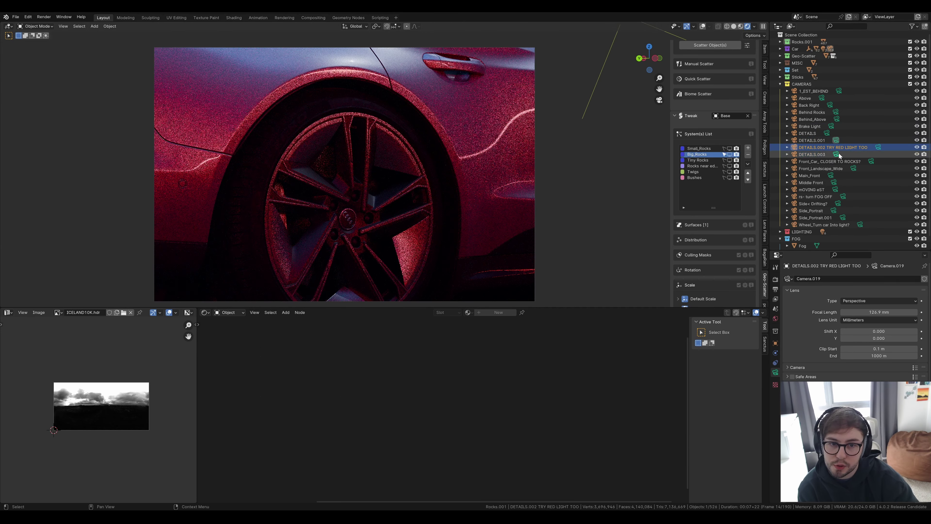
Go through the front cameras, from Front_Car_ CLOSER TO ROCKS? to Middle Front, and the mOVING eST camera.
click(871, 161)
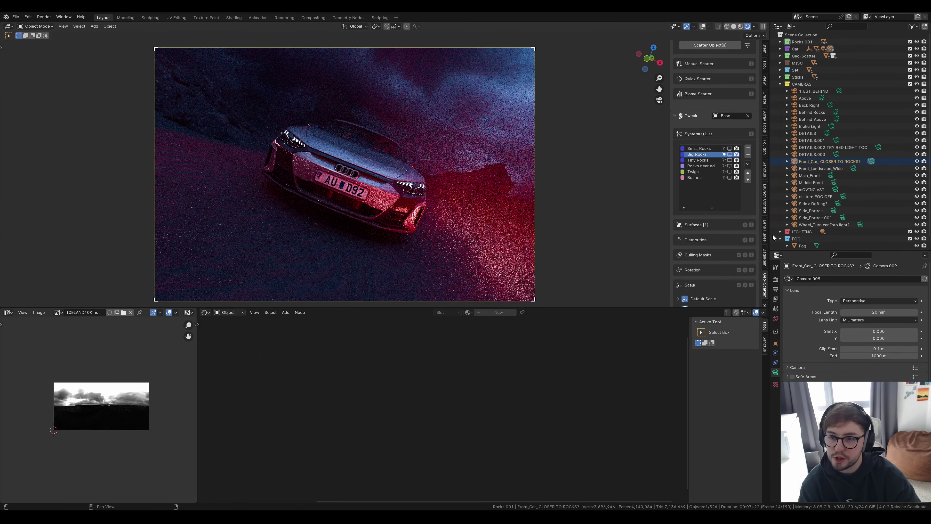
click(853, 168)
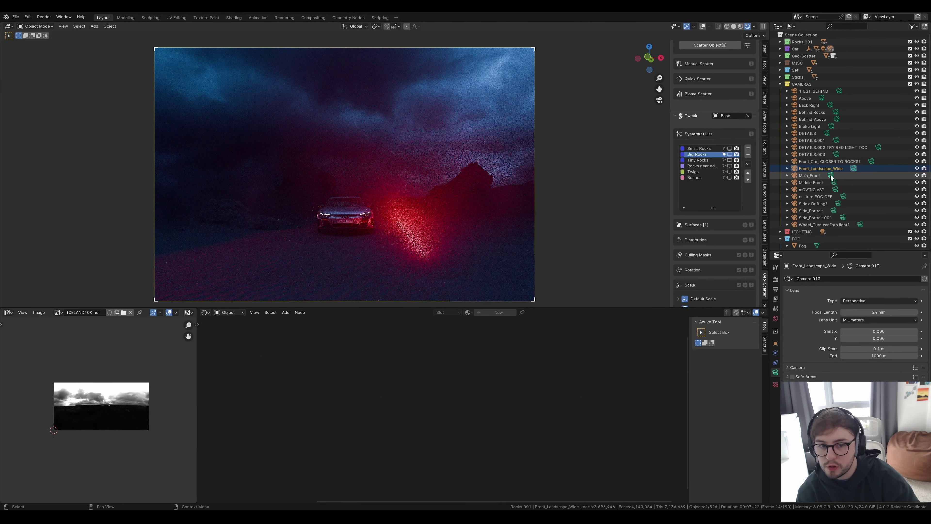
click(831, 176)
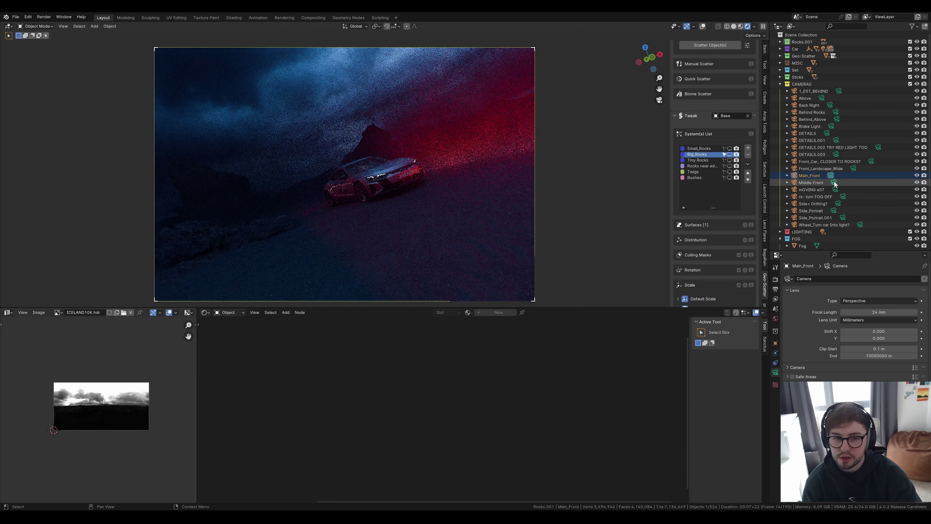
click(835, 183)
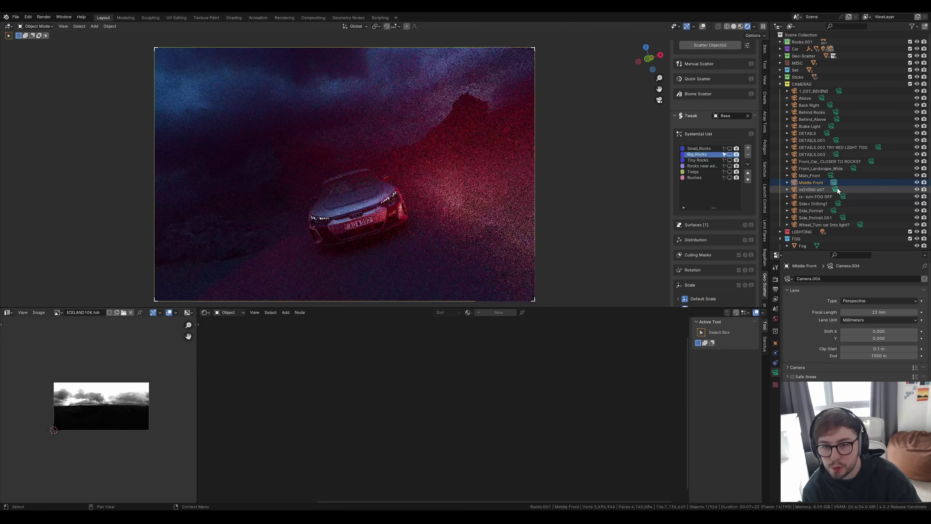
click(835, 189)
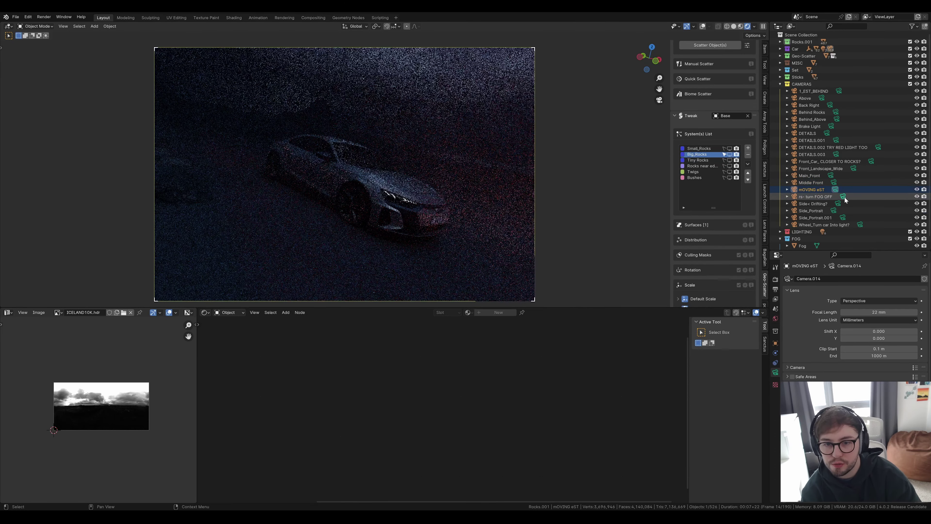
Go through the remaining cameras, from rs- turn FOG OFF and the side views to Wheel_Turn car Into light?
click(843, 197)
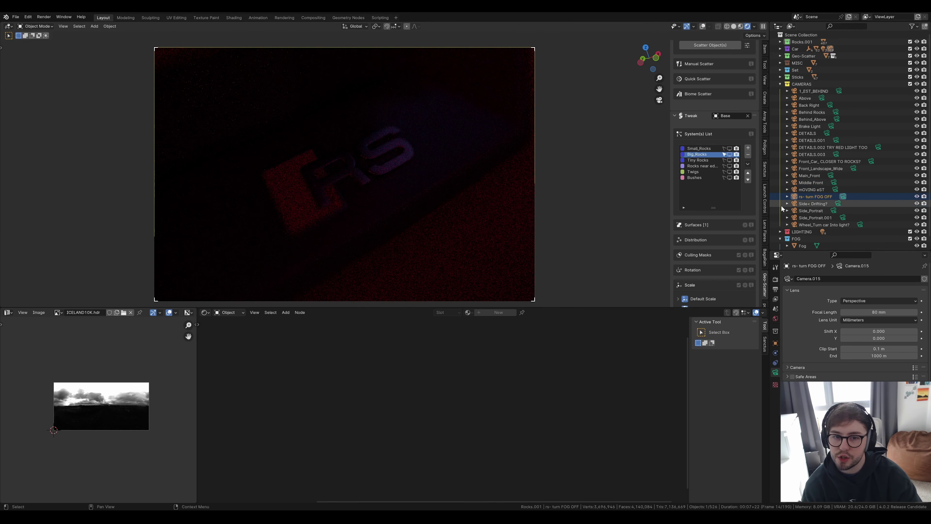
click(838, 203)
click(833, 211)
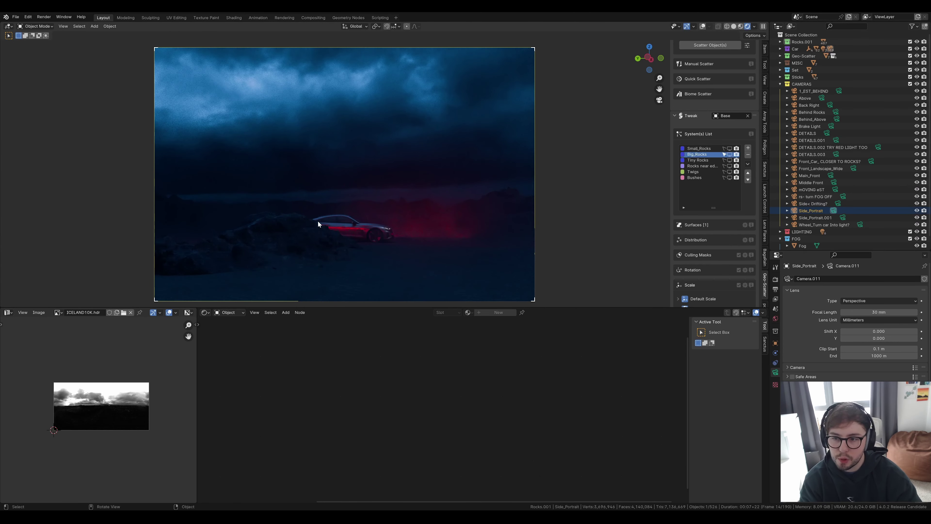
click(843, 218)
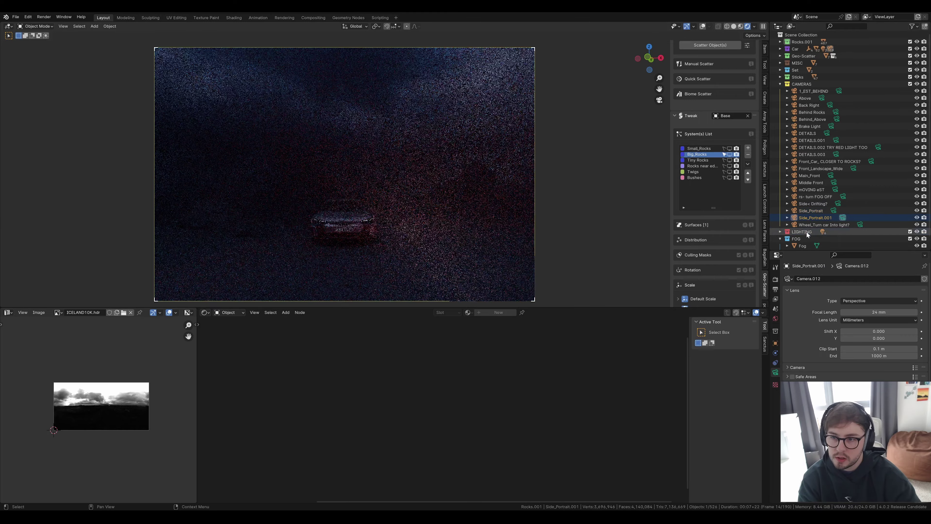
click(824, 225)
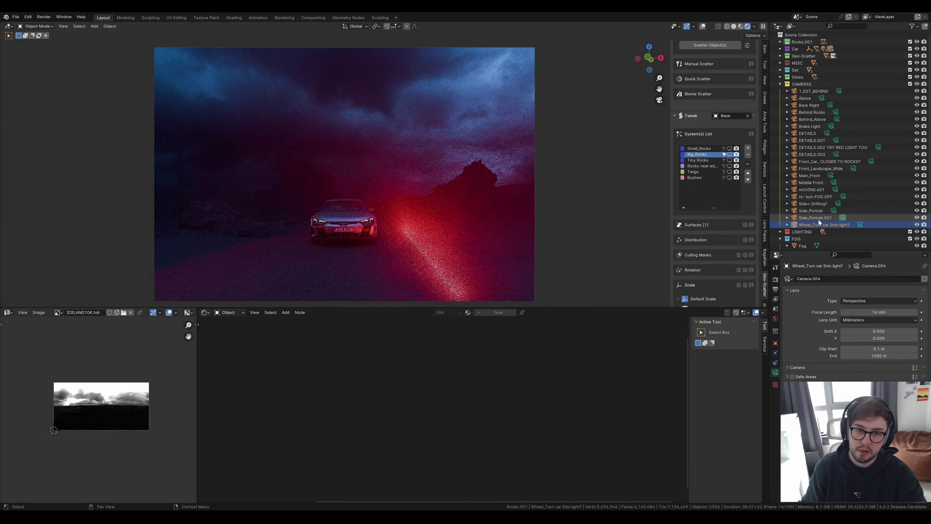
click(859, 224)
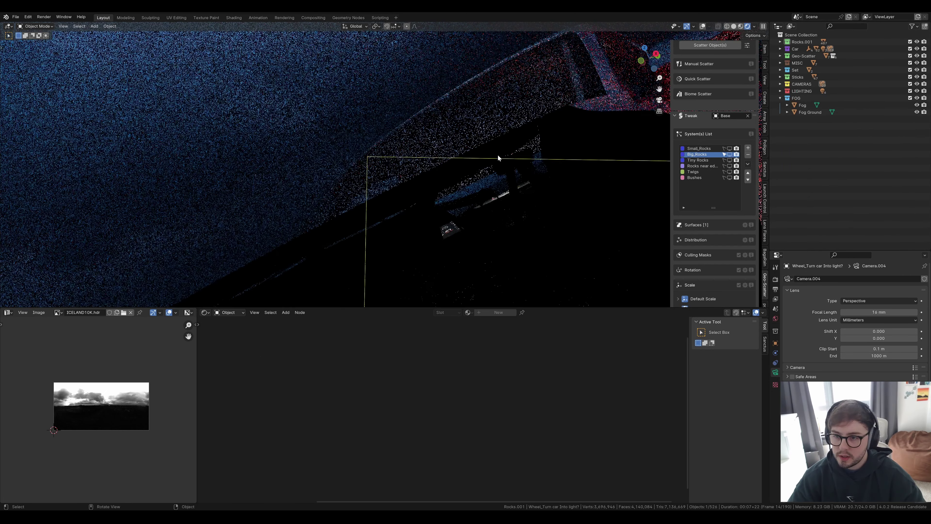
Look around the car from a free viewpoint in the rendered desert scene.
scroll(492, 157, down, 6)
middle_drag(491, 161, 530, 203)
scroll(513, 189, up, 3)
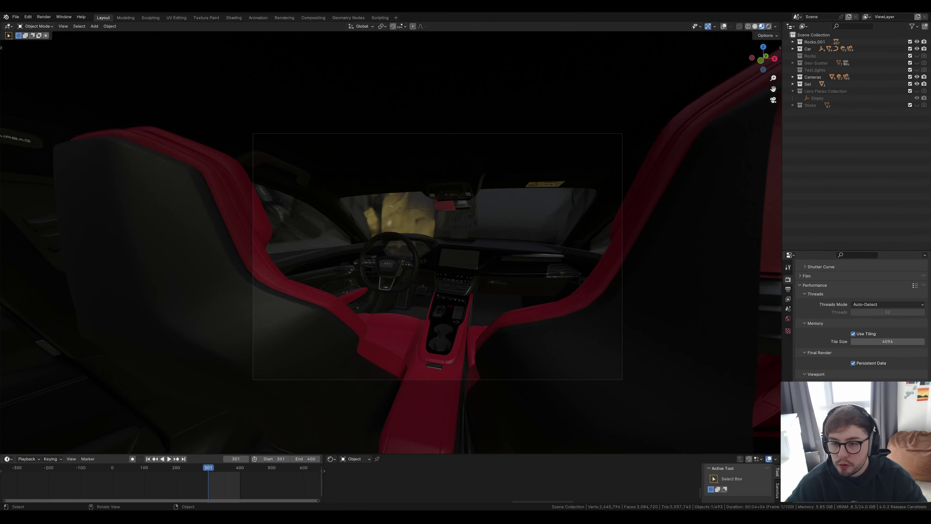
Frame the car interior in the camera view and switch it to Rendered shading.
scroll(606, 274, up, 3)
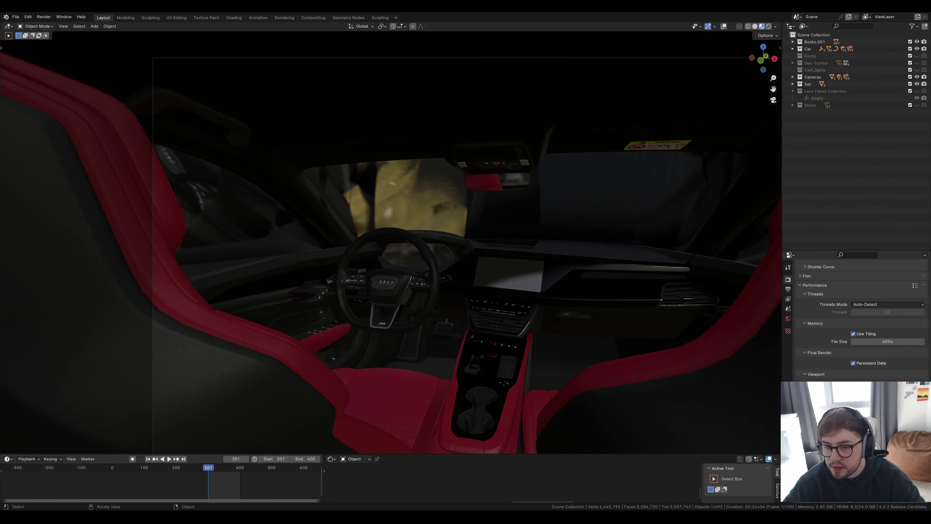
scroll(606, 274, down, 1)
shift+middle_drag(606, 272, 564, 231)
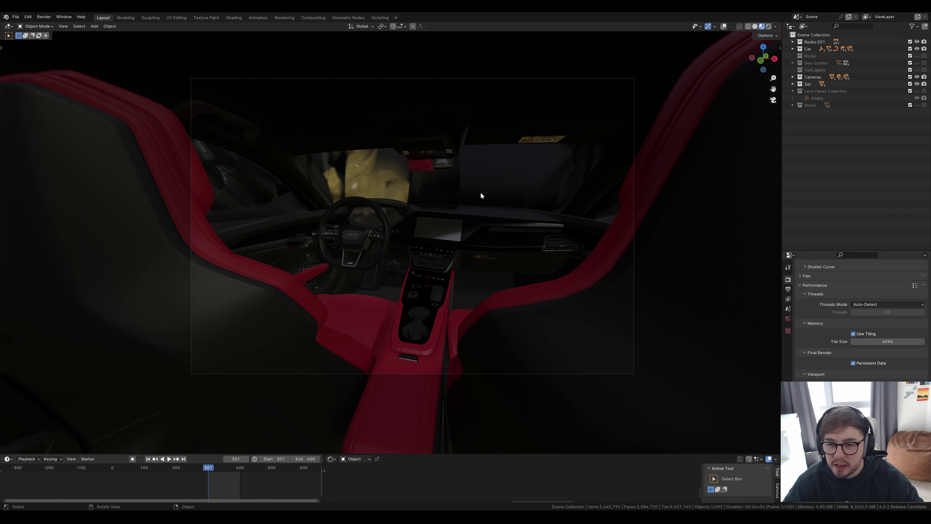
click(472, 280)
key(z)
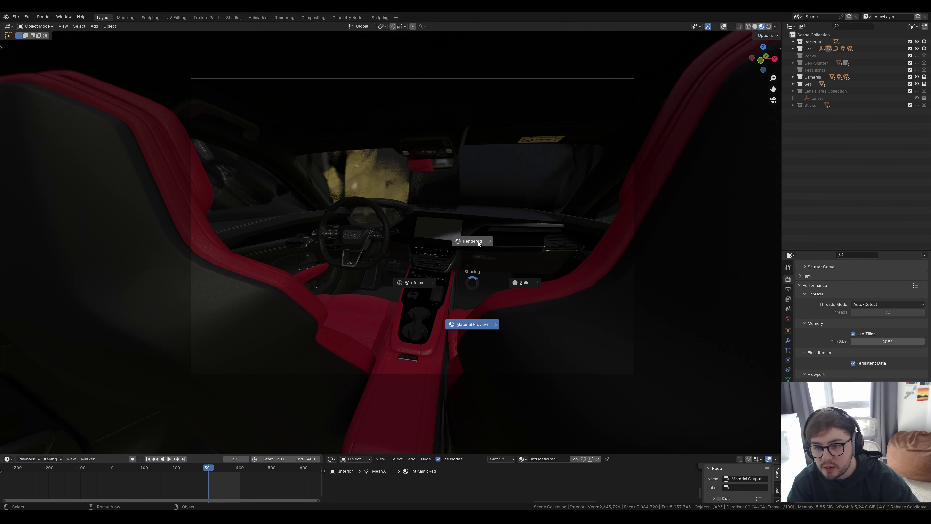
click(478, 241)
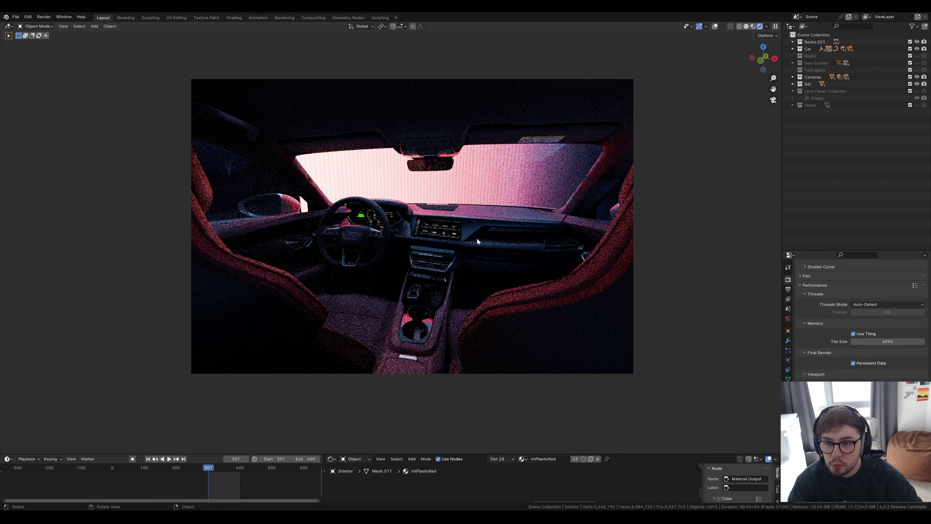
Go outside the car and hide the glowing curved plane in front of the windscreen.
click(548, 175)
middle_drag(548, 175, 548, 190)
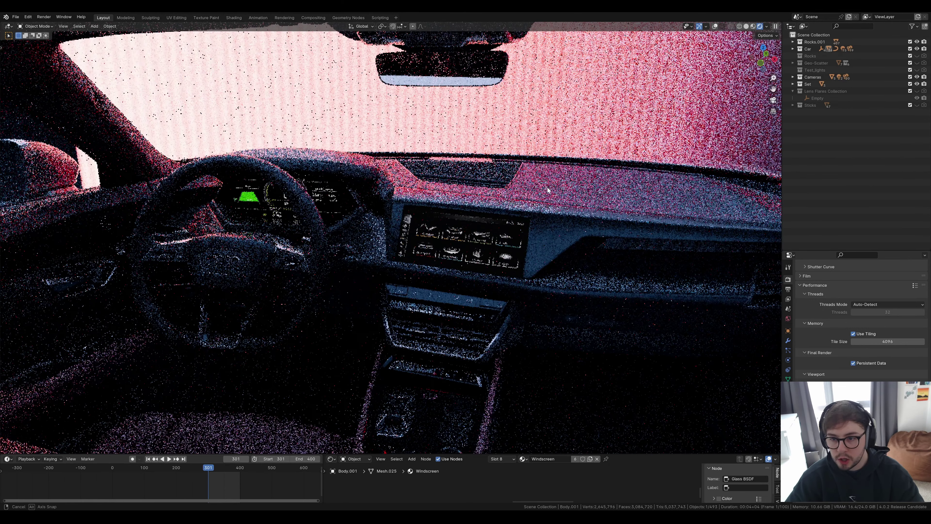
scroll(546, 185, down, 6)
click(529, 131)
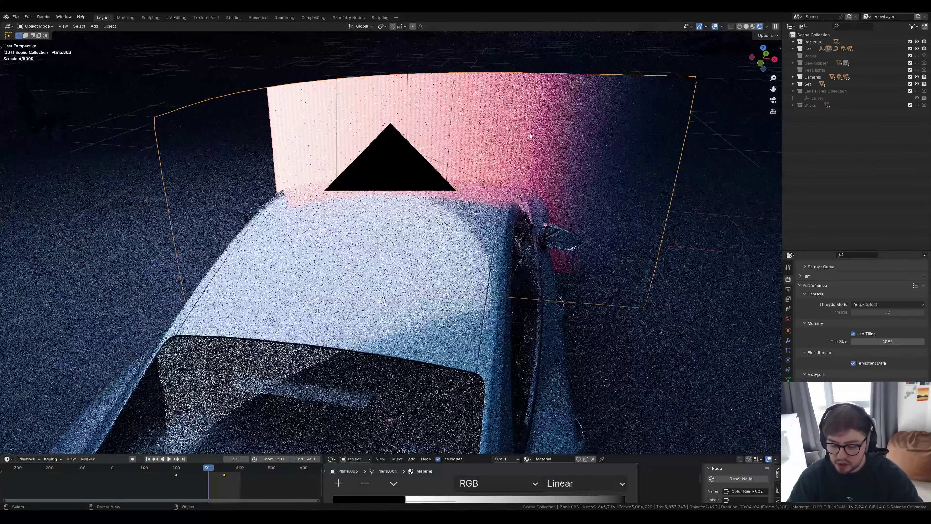
key(Delete)
Expand the Set collection and hide its Fog object from the viewport.
middle_drag(502, 238, 547, 223)
scroll(547, 223, down, 8)
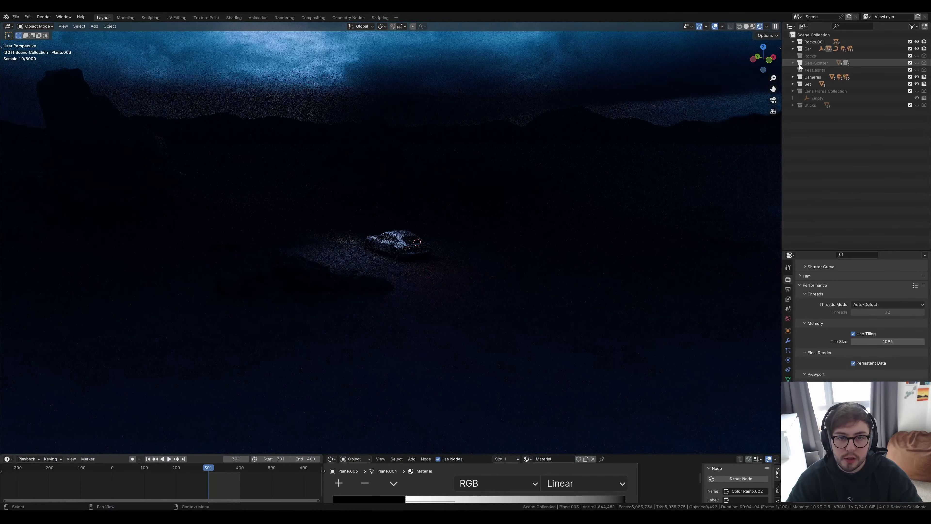
click(792, 84)
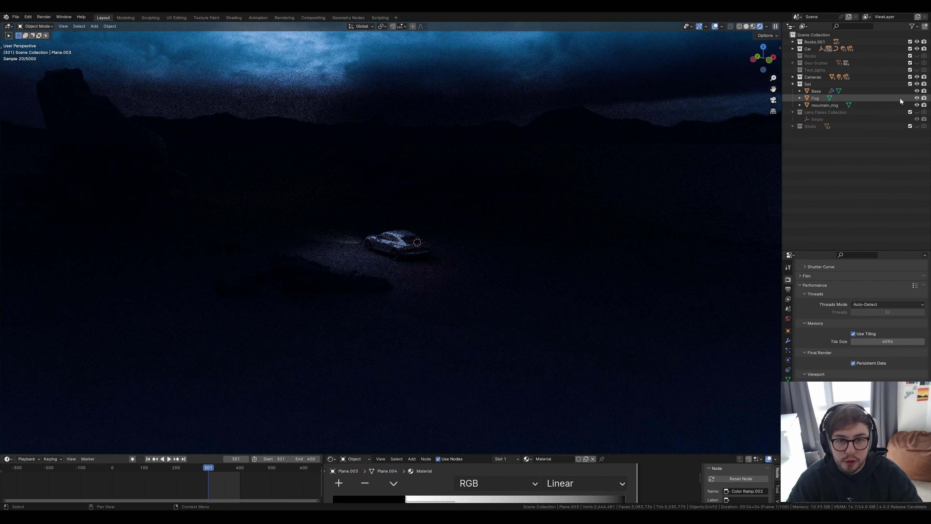
click(917, 98)
Inspect the car and surrounding rocks from several angles without the fog.
middle_drag(609, 242, 583, 245)
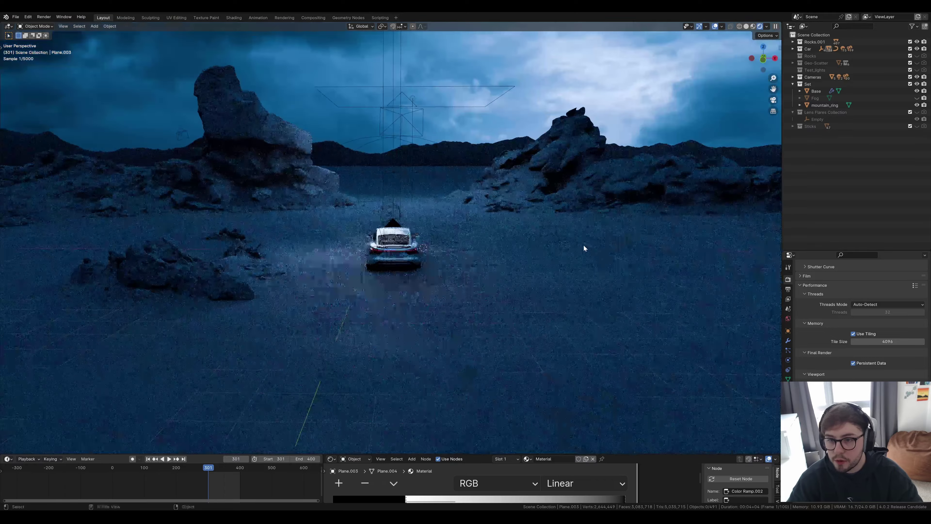
mouse_move(438, 226)
middle_down()
mouse_move(422, 230)
mouse_move(436, 233)
middle_up()
scroll(436, 233, up, 5)
middle_drag(383, 267, 400, 270)
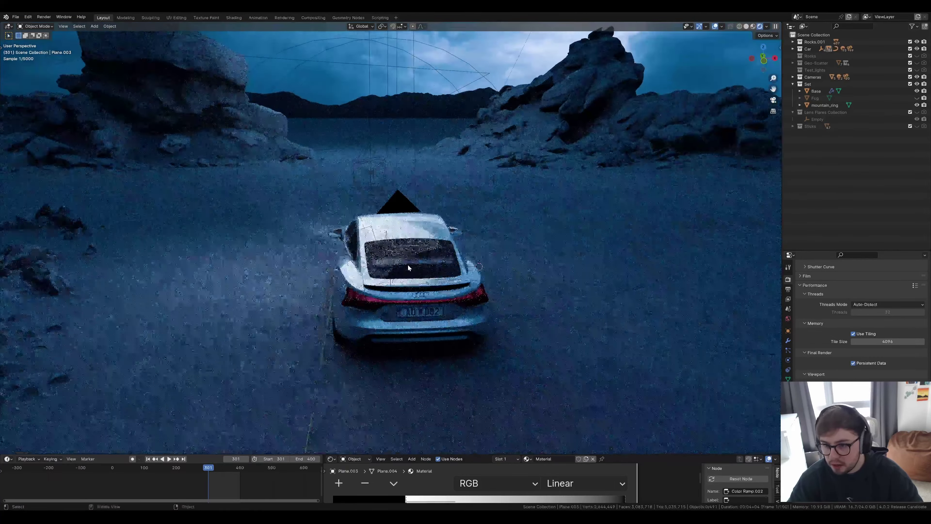
scroll(407, 264, down, 2)
middle_drag(321, 226, 355, 239)
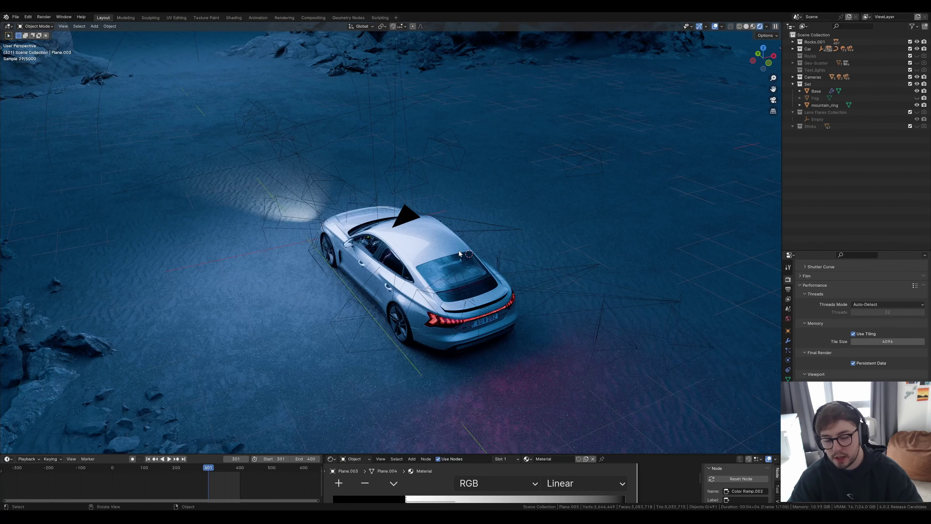
Return to the interior camera view and examine the dashboard's infotainment screen up close.
key(KP_0)
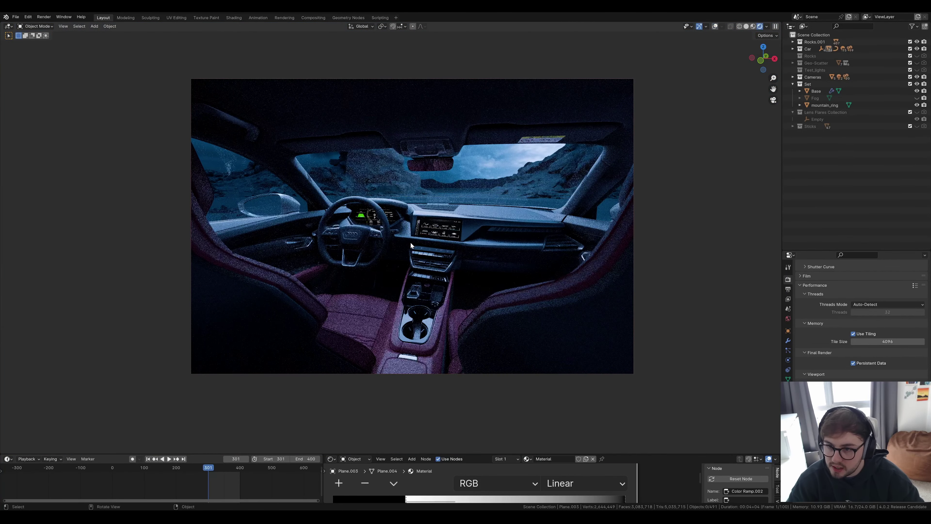
scroll(437, 294, up, 8)
shift+middle_drag(581, 209, 468, 230)
scroll(459, 230, up, 5)
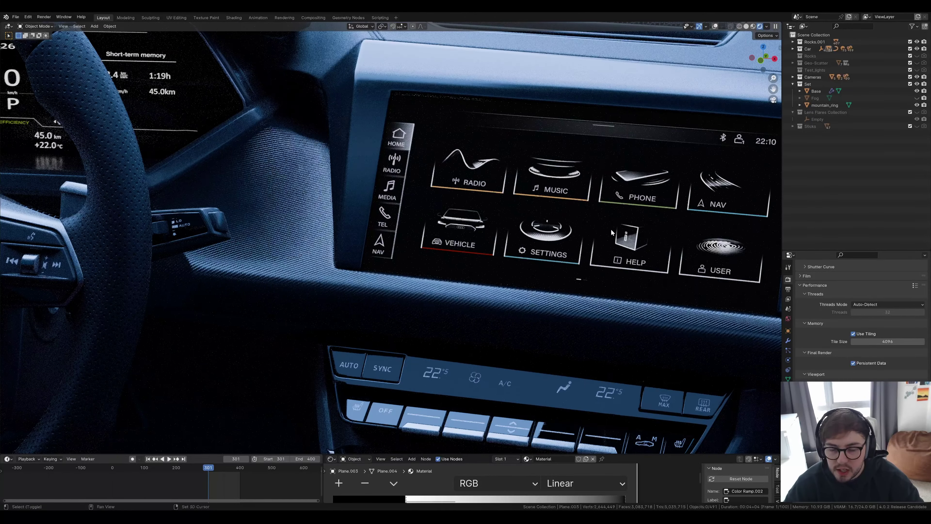
Examine the infotainment screen, the driver's instrument display and the steering wheel controls up close.
shift+middle_drag(612, 232, 552, 232)
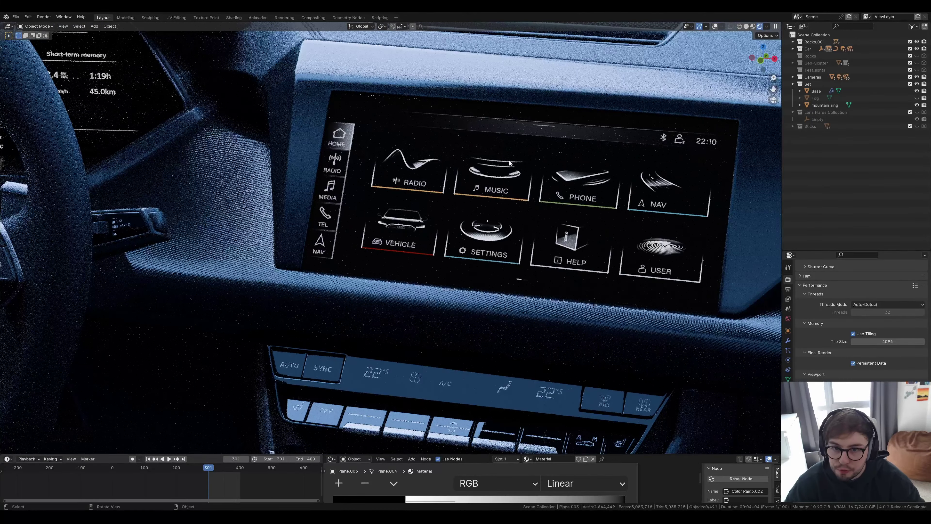
shift+middle_drag(253, 171, 579, 240)
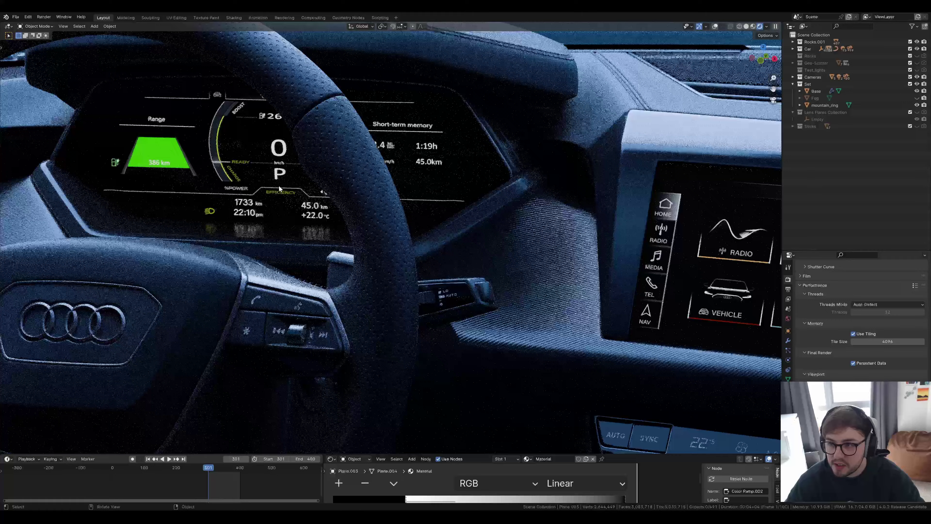
shift+middle_drag(263, 187, 359, 210)
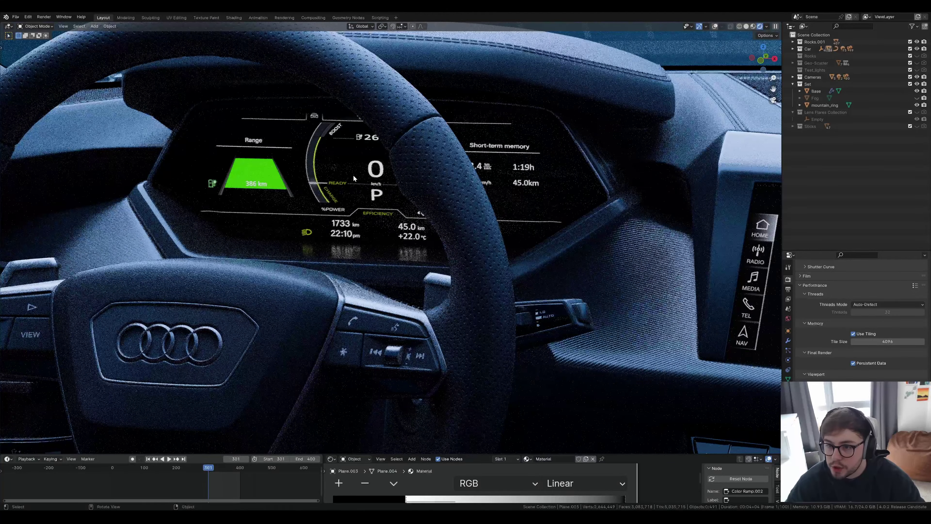
scroll(394, 193, down, 3)
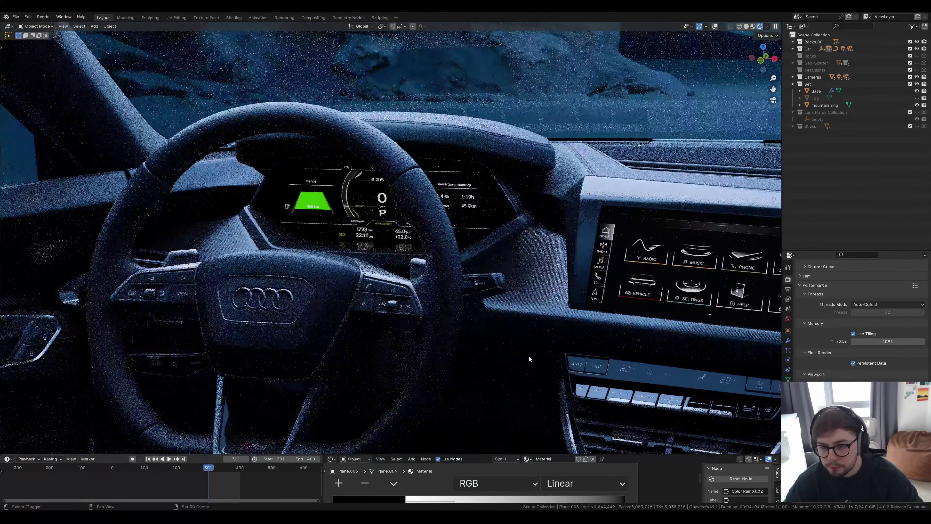
shift+middle_drag(529, 356, 384, 207)
scroll(471, 305, up, 6)
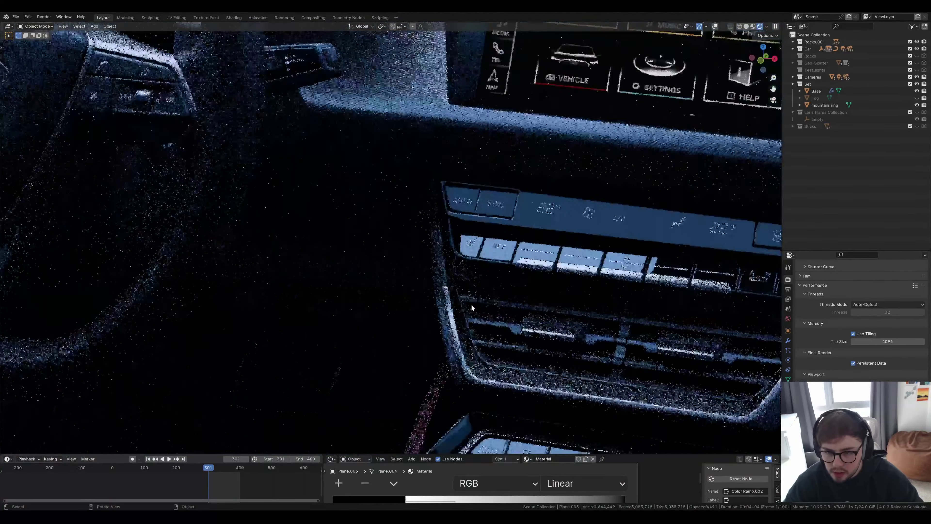
shift+middle_drag(125, 44, 508, 301)
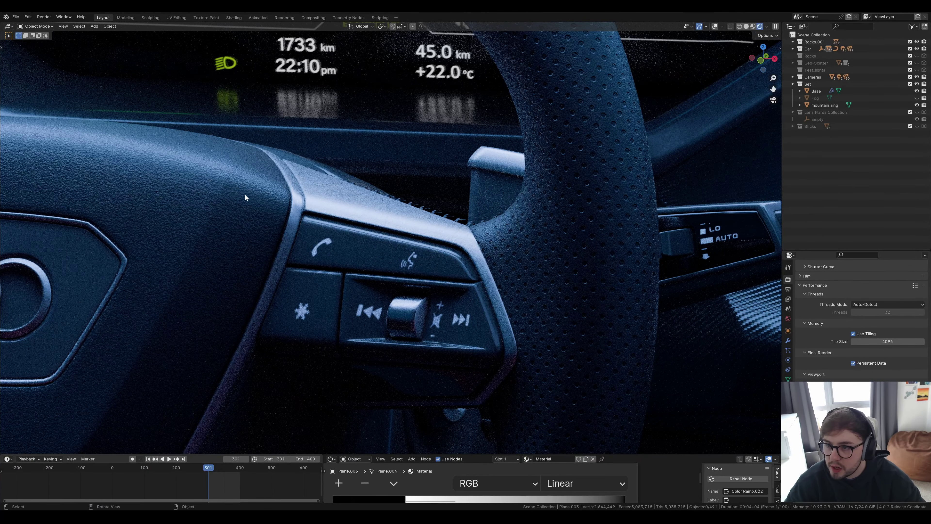
Inspect the seat upholstery and the centre console with its gear selector and cup holders.
scroll(245, 195, down, 5)
shift+middle_drag(438, 285, 482, 149)
shift+middle_drag(447, 264, 488, 122)
mouse_move(469, 313)
shift+middle_down()
mouse_move(509, 167)
mouse_move(493, 308)
shift+middle_up()
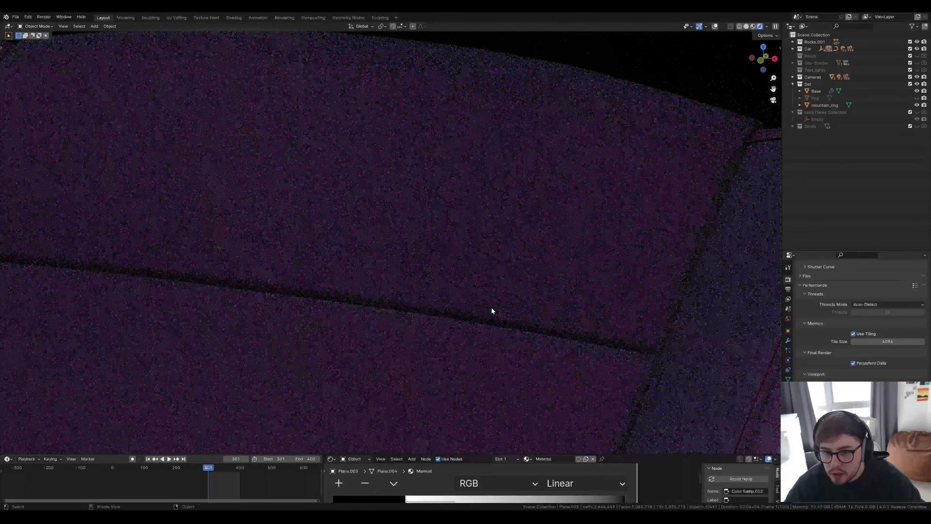
middle_drag(568, 306, 559, 304)
scroll(559, 303, down, 5)
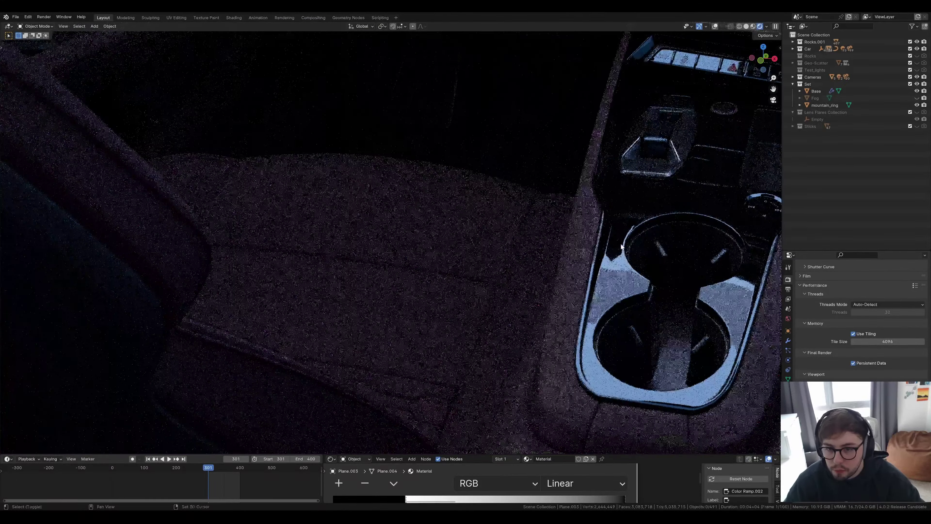
shift+middle_drag(622, 246, 317, 258)
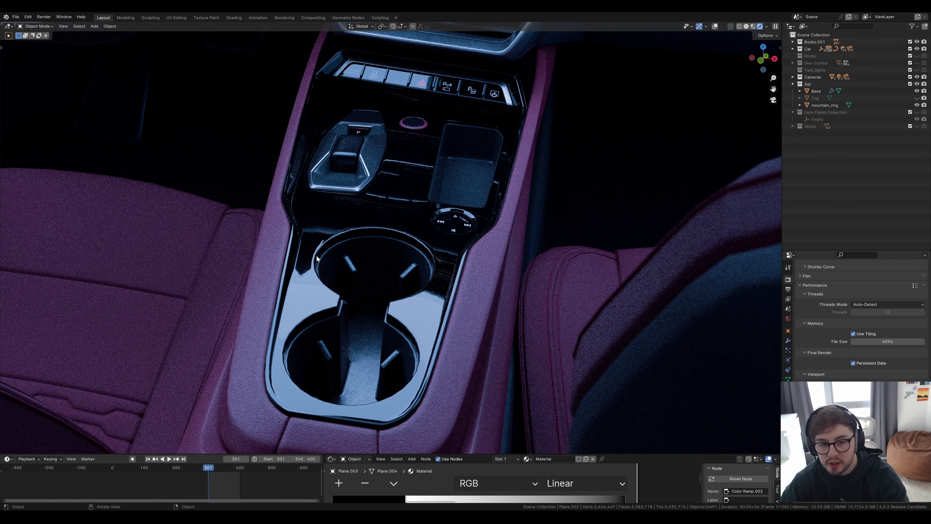
Show the scene's output format settings and look over the whole dashboard again.
click(788, 289)
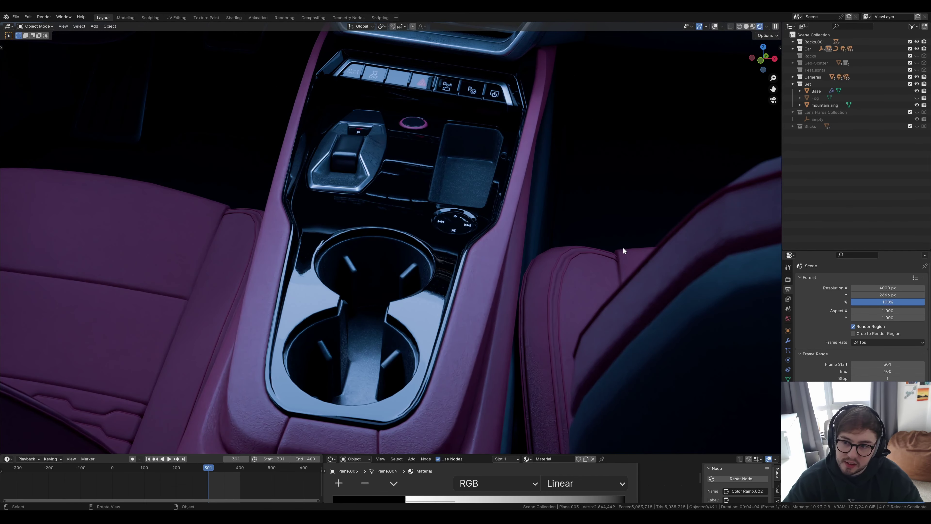
scroll(500, 220, down, 7)
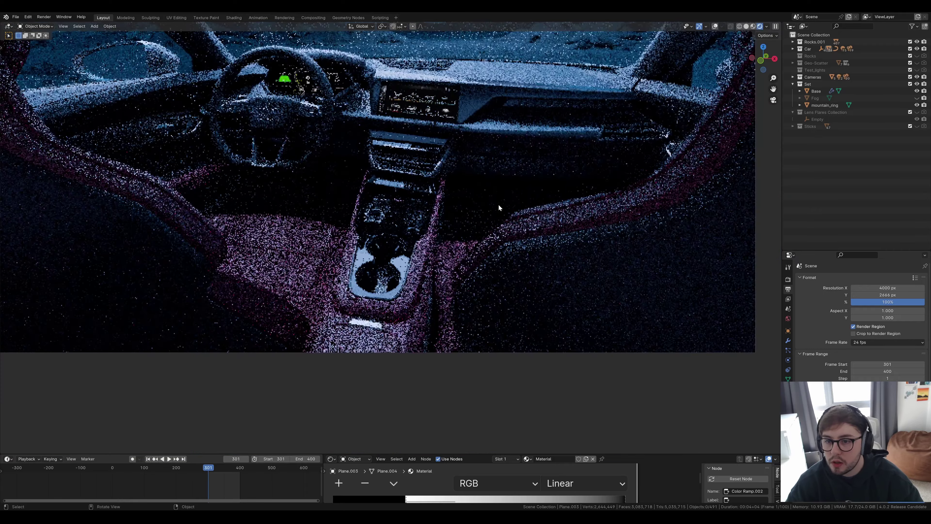
shift+middle_drag(501, 217, 498, 260)
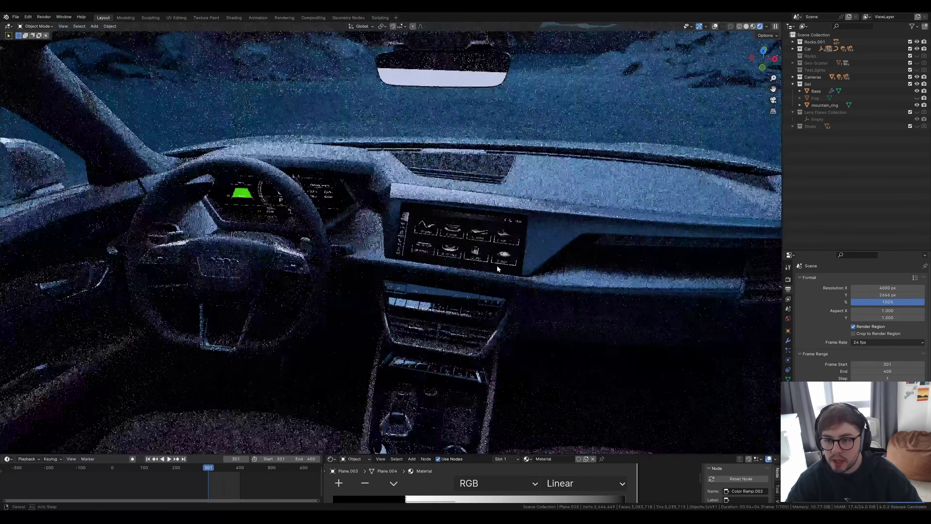
Go outside the car, reveal all hidden objects and return to the interior camera view.
scroll(499, 251, down, 6)
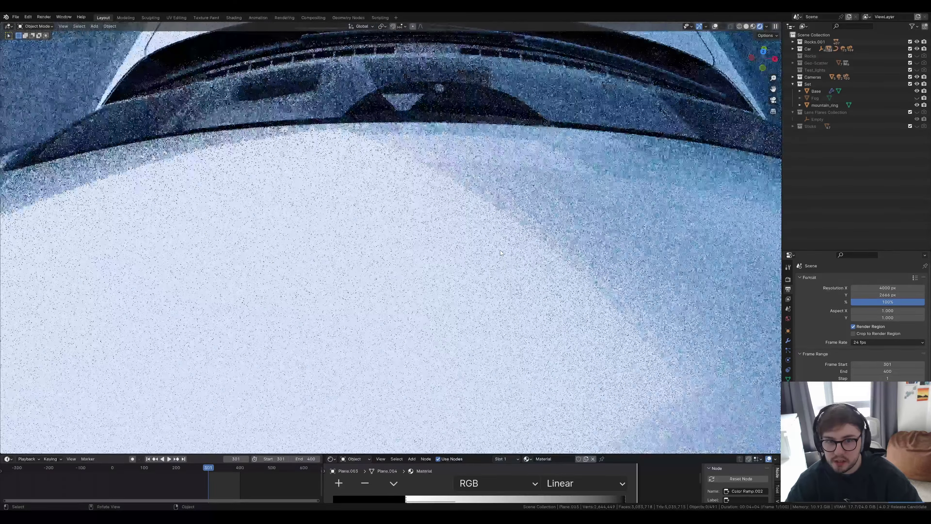
scroll(568, 239, down, 4)
key(alt+h)
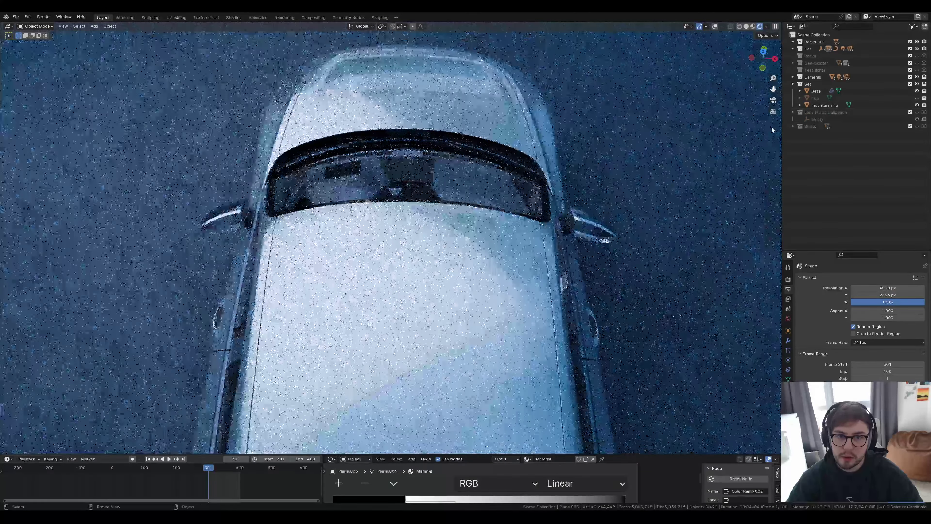
key(KP_0)
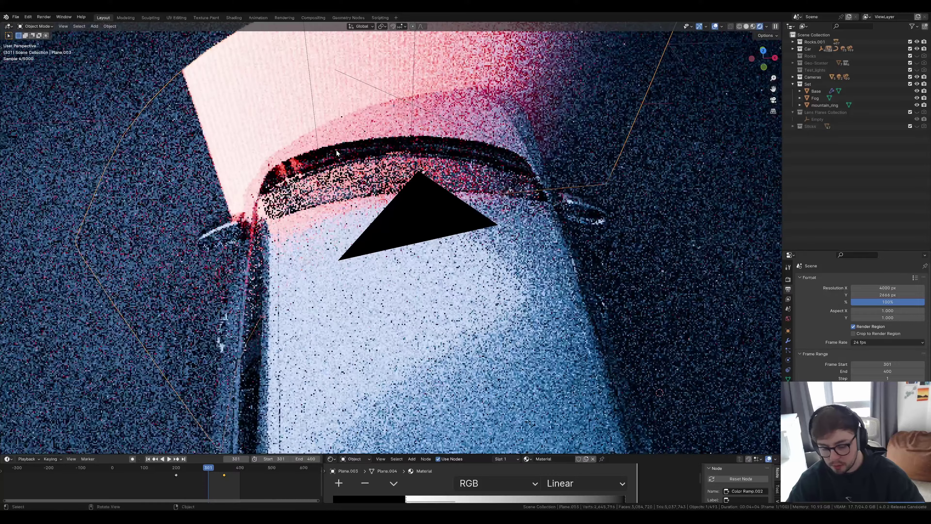
Set the timeline's start frame to 0 and play the light animation from the interior camera.
key(space)
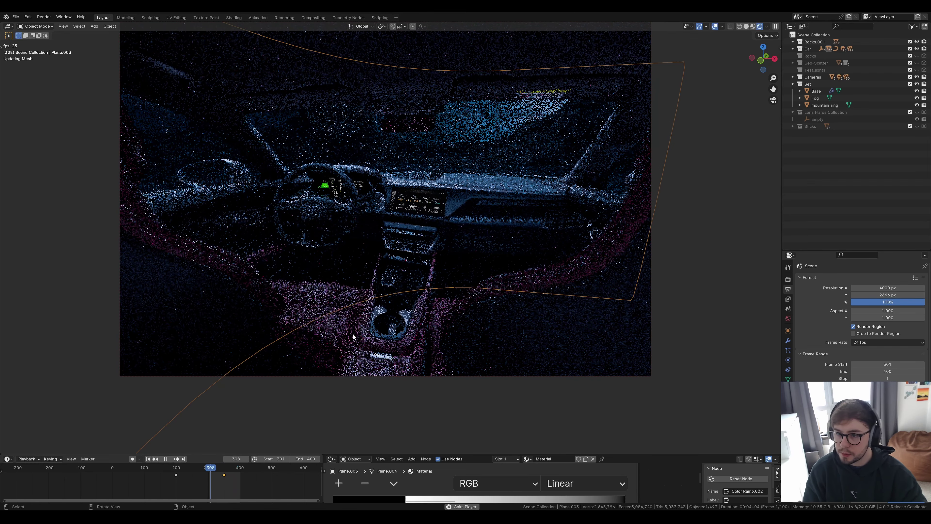
key(space)
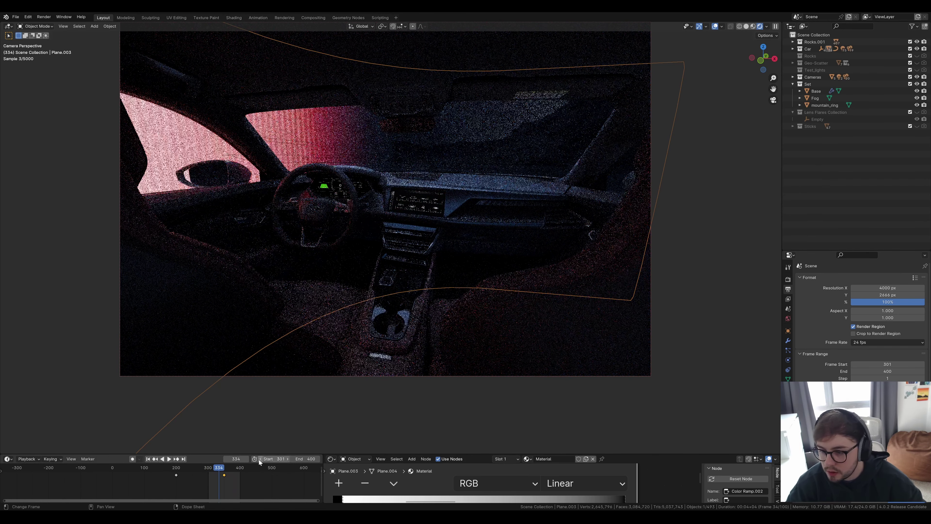
click(272, 459)
text(0)
key(Return)
key(space)
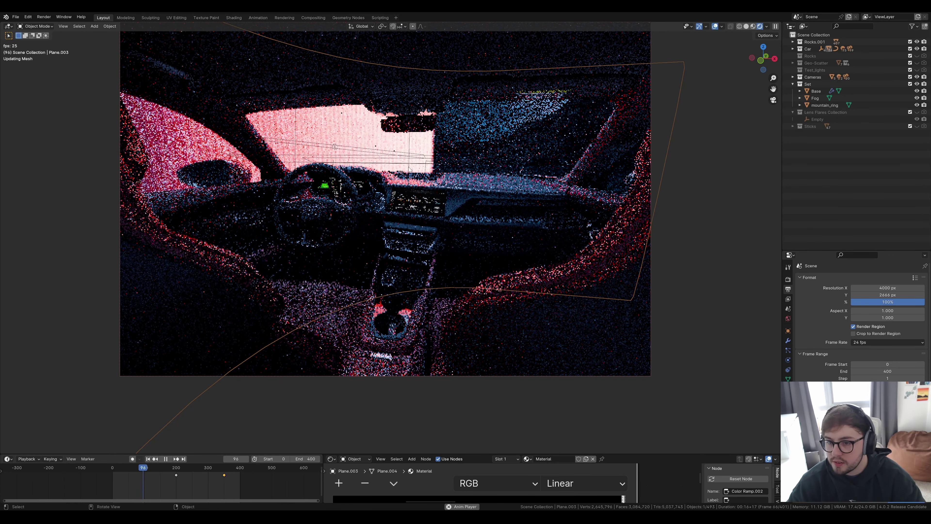
key(space)
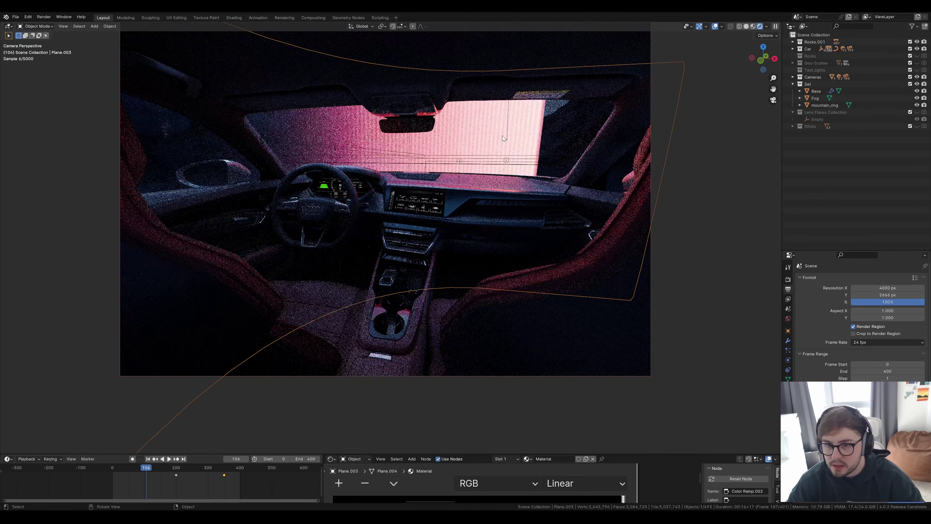
Enlarge the shader editor and select the glowing curved plane outside the car to show its material nodes.
click(503, 138)
drag(454, 454, 463, 296)
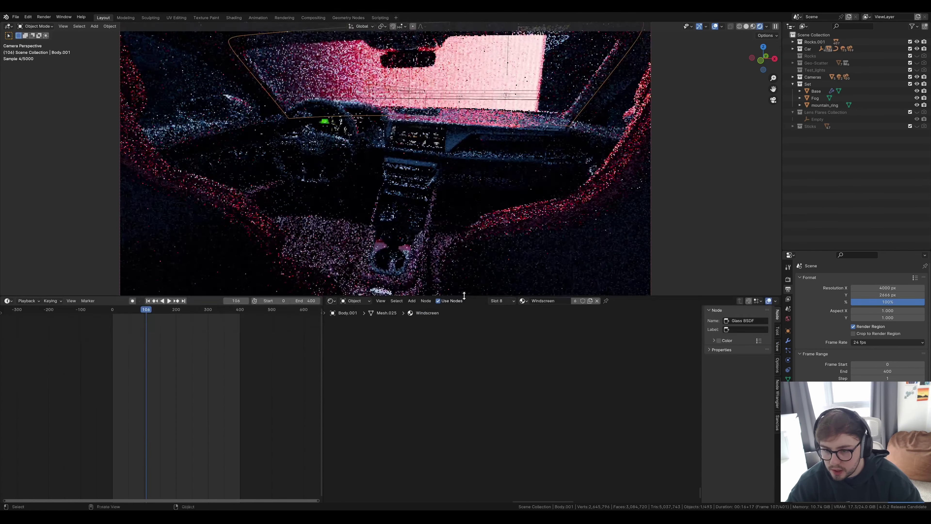
middle_drag(482, 135, 484, 149)
scroll(484, 148, down, 10)
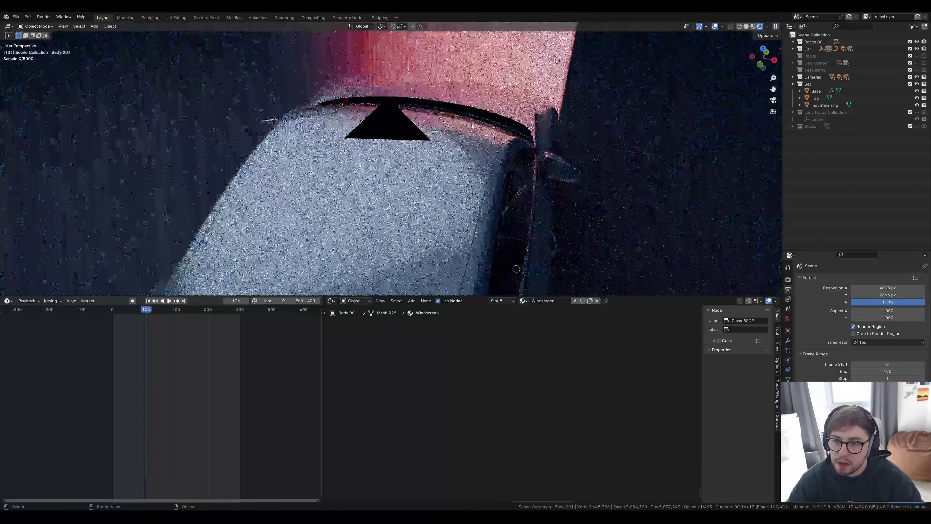
click(519, 77)
scroll(482, 417, down, 8)
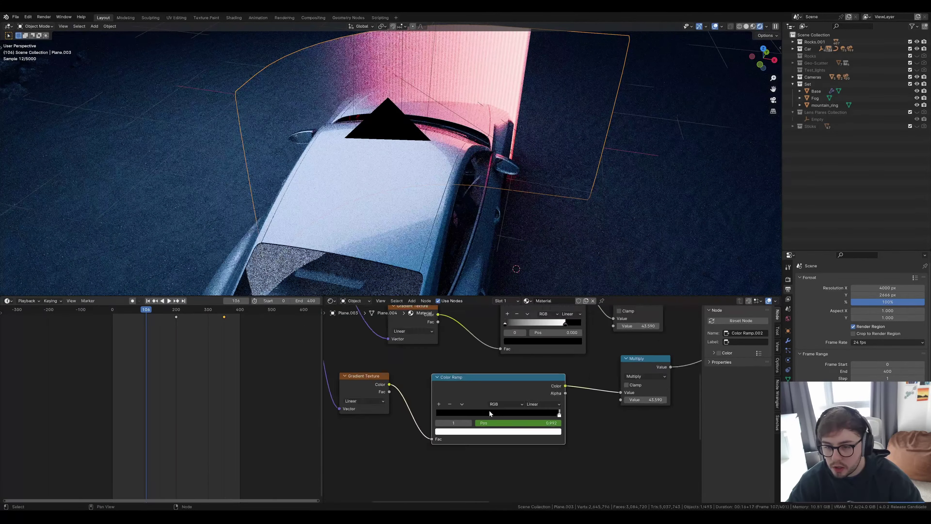
Preview the plane's Image Texture node, then its upper Gradient Texture node, and examine both on the curved surface.
ctrl+shift+click(448, 392)
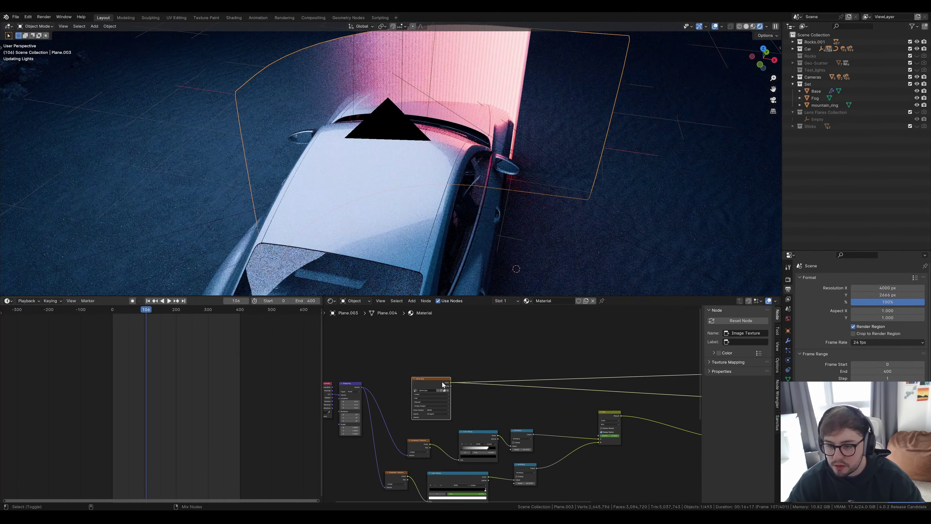
scroll(401, 210, up, 3)
scroll(402, 210, up, 5)
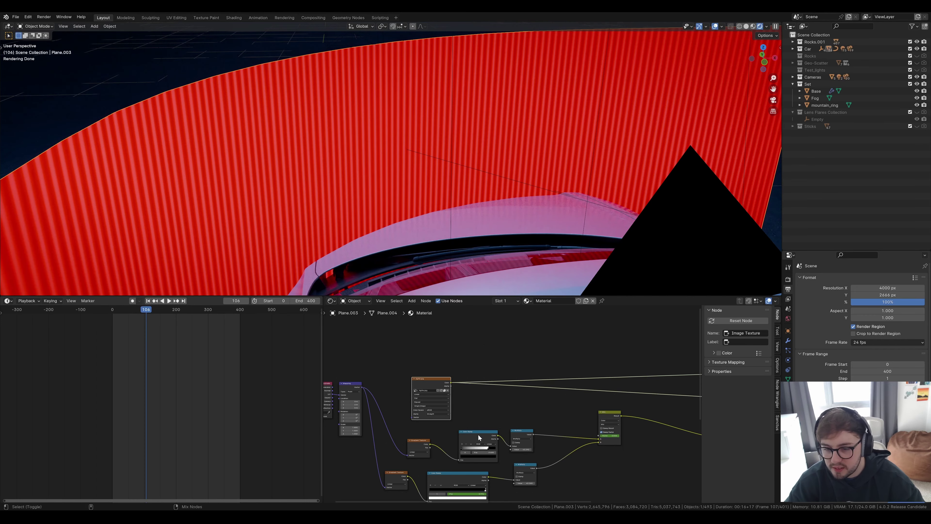
ctrl+shift+click(421, 445)
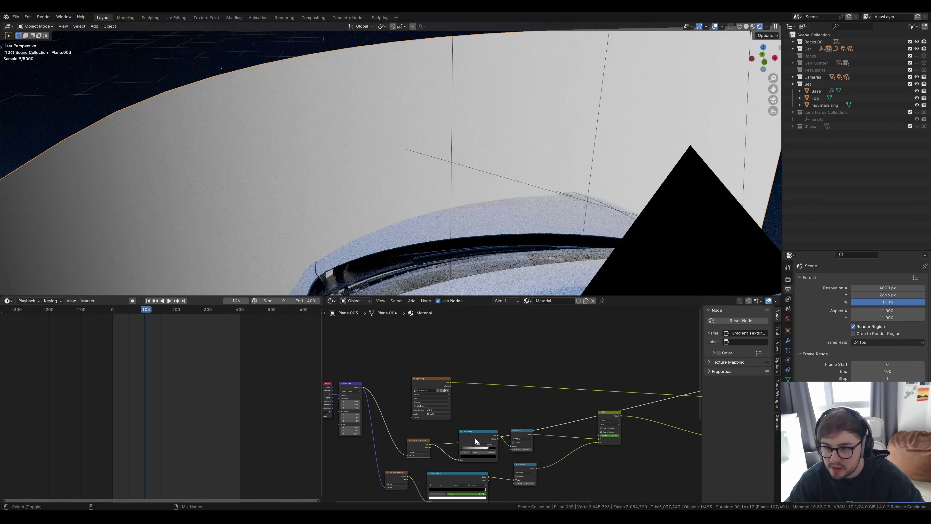
scroll(323, 163, down, 5)
middle_drag(323, 163, 342, 191)
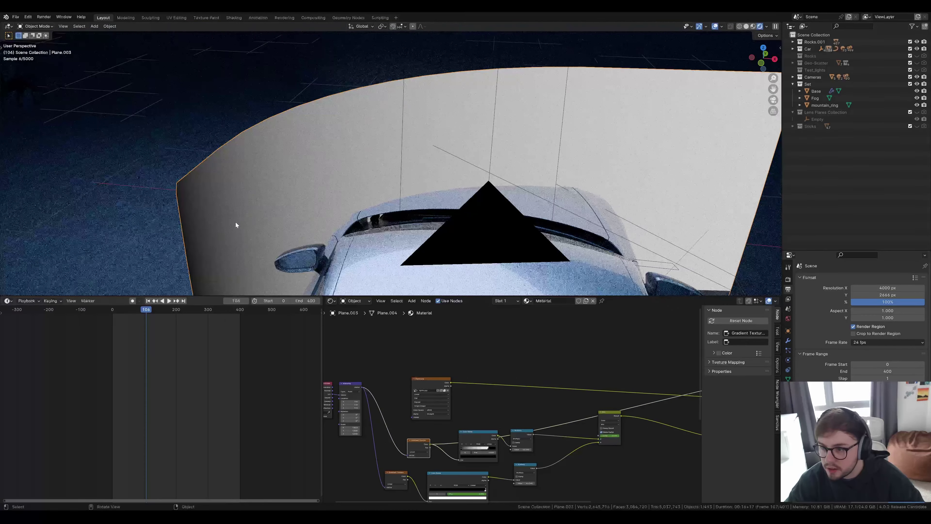
shift+middle_drag(568, 192, 517, 174)
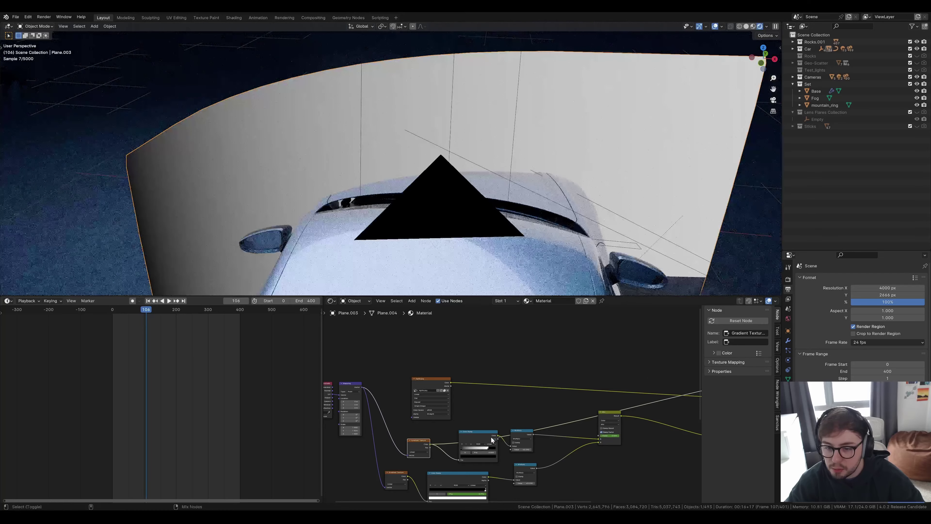
Preview the Mix node that combines both gradient masks, then scrub and play the animation to study the moving mask.
middle_drag(618, 414, 502, 392)
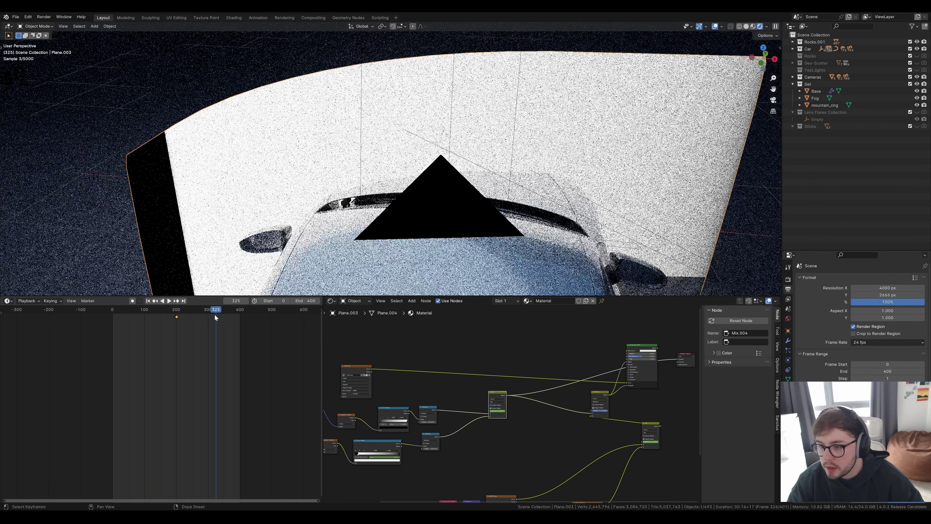
drag(215, 313, 158, 313)
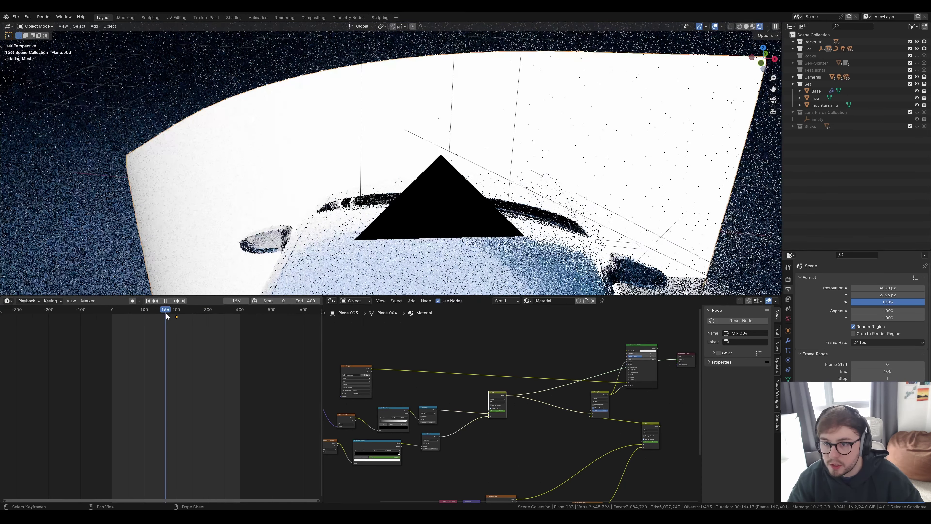
key(space)
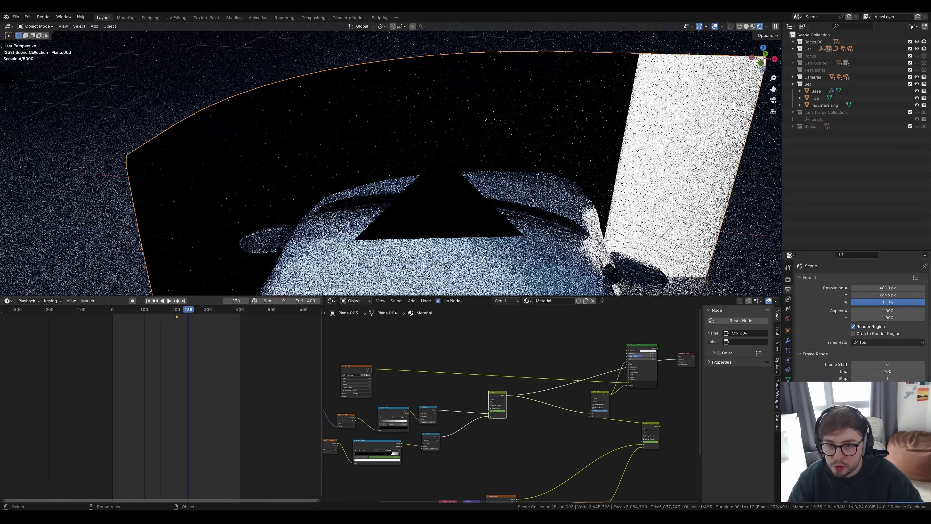
Preview the Mix node joining the two lower image textures, then the gradient mask's Mix node again at frame 310.
middle_drag(604, 425, 516, 374)
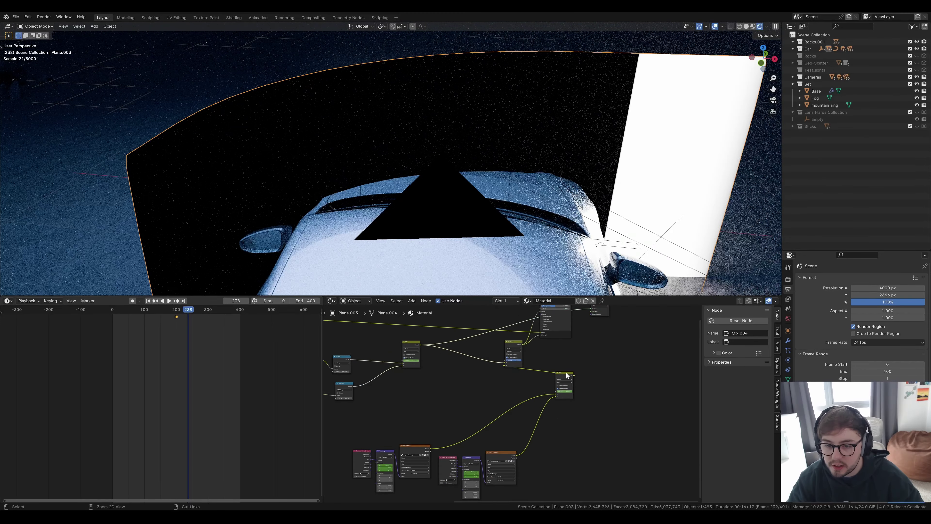
ctrl+shift+click(566, 387)
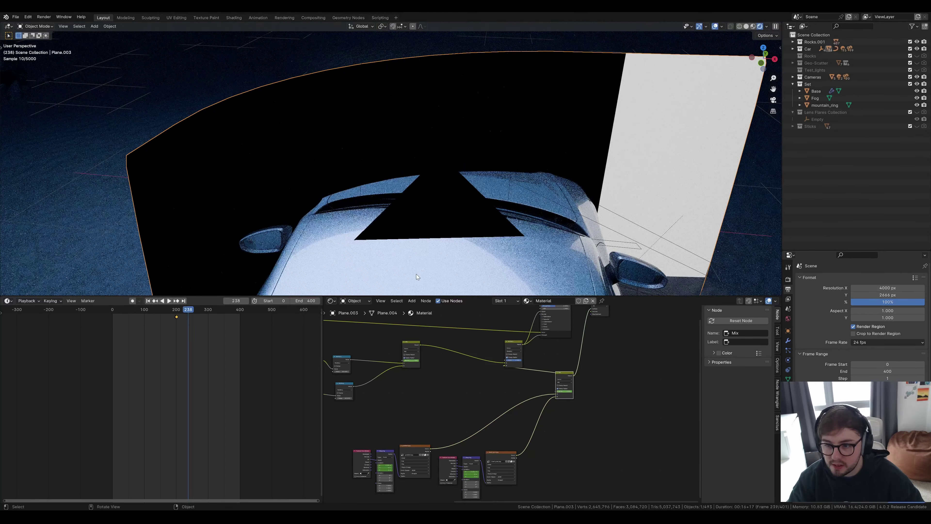
middle_drag(498, 389, 520, 430)
scroll(506, 423, up, 1)
ctrl+shift+click(422, 384)
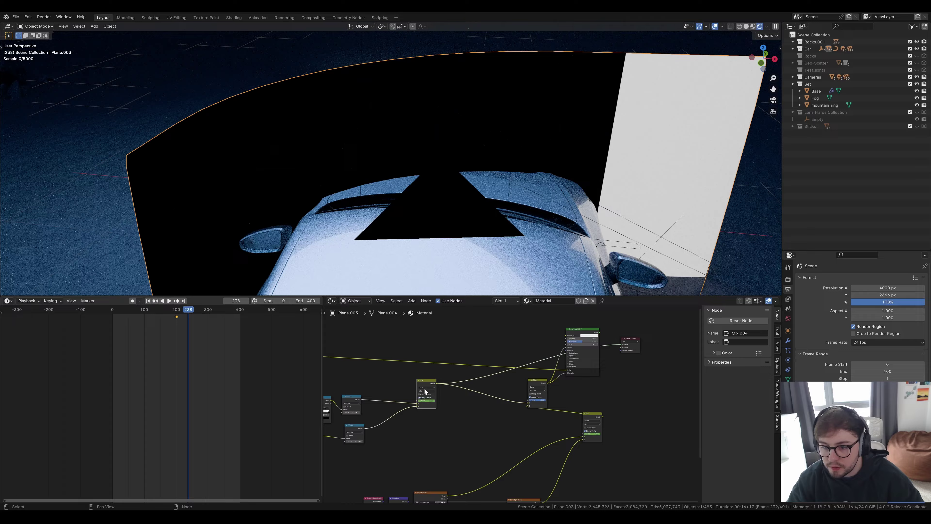
drag(191, 310, 211, 311)
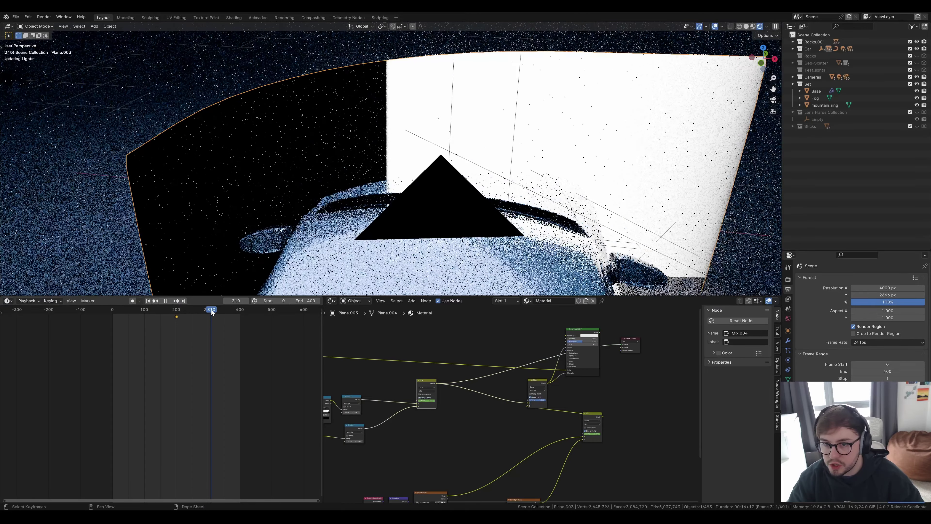
scroll(471, 374, up, 2)
scroll(471, 374, up, 1)
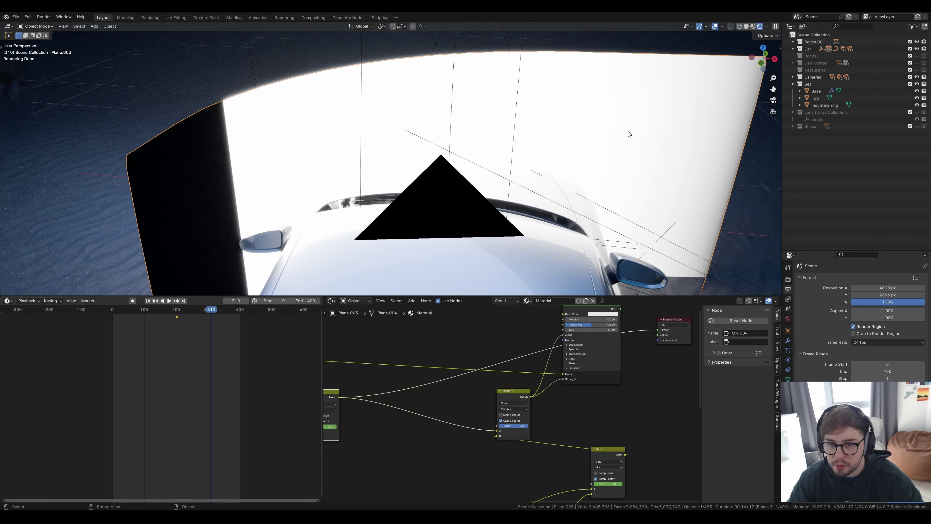
Move the lower Mix node away from its neighbours and preview its output on the curved plane.
scroll(658, 396, down, 3)
middle_drag(668, 432, 615, 402)
drag(563, 413, 446, 418)
ctrl+shift+click(447, 419)
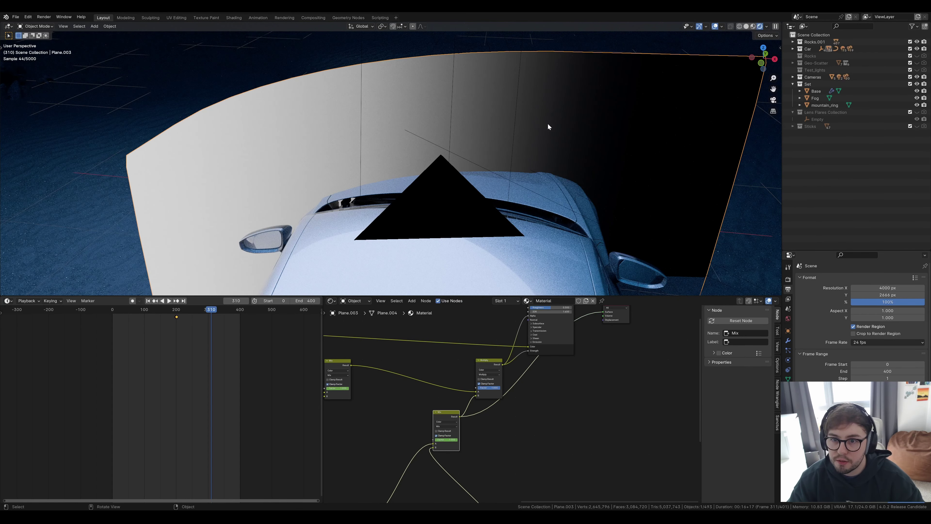
Preview the gradient mask's Mix node again and scrub the animation back to frame 124.
middle_drag(357, 383, 397, 386)
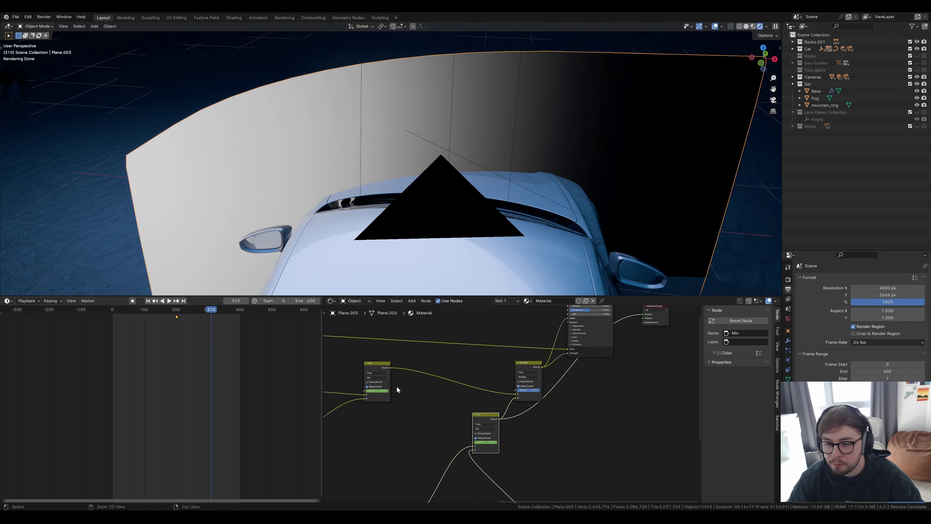
ctrl+shift+click(379, 365)
middle_drag(406, 351, 446, 361)
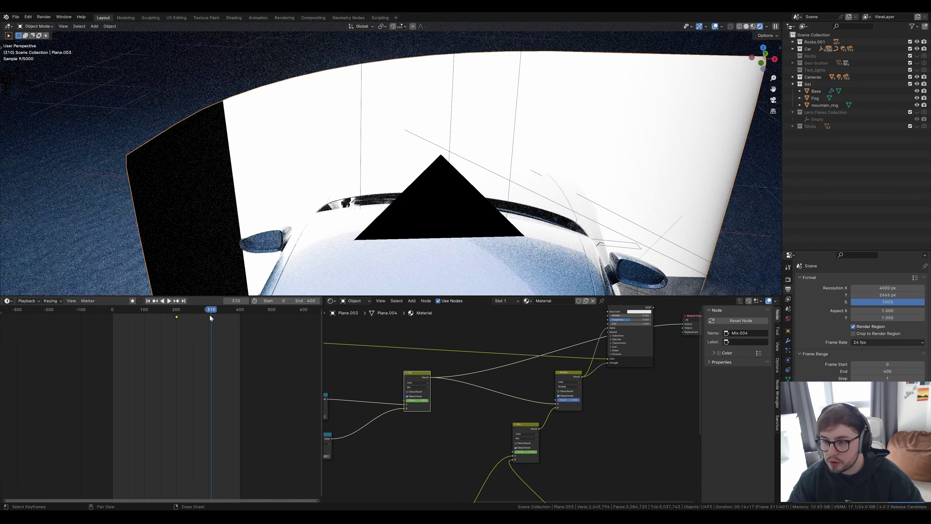
drag(210, 314, 153, 316)
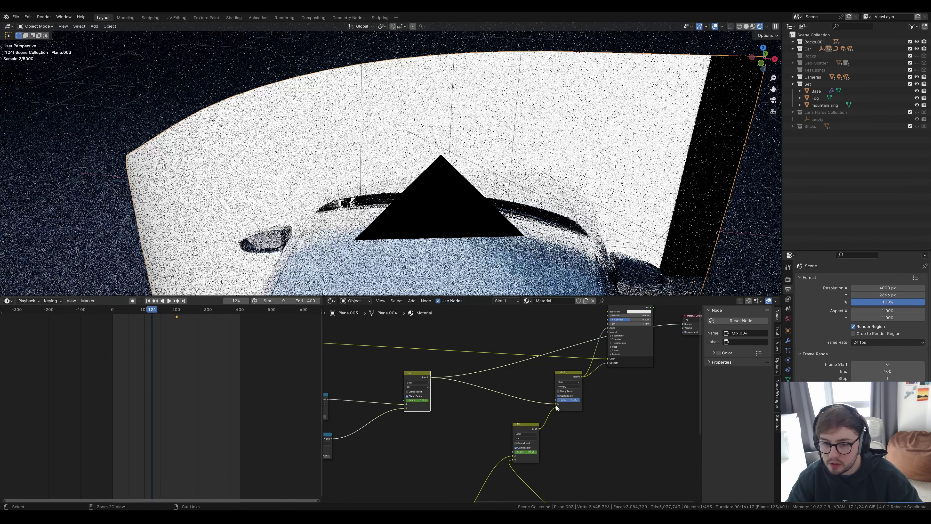
Preview the Multiply node that combines the two Mix results, playing and scrubbing the animation to frame 154.
ctrl+shift+click(567, 375)
key(space)
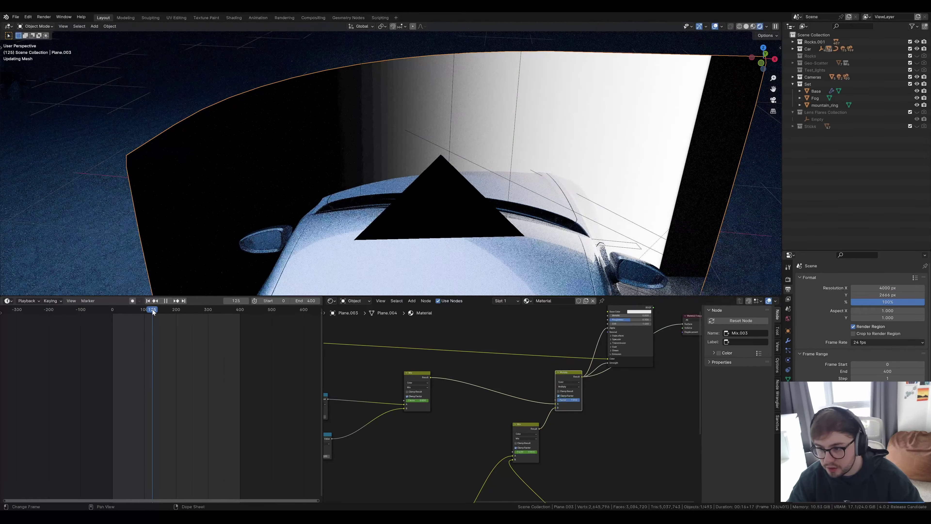
drag(164, 310, 162, 310)
Reconnect the Principled BSDF to the material output and scrub the animation to frame 341.
middle_drag(636, 395, 578, 431)
ctrl+shift+click(575, 343)
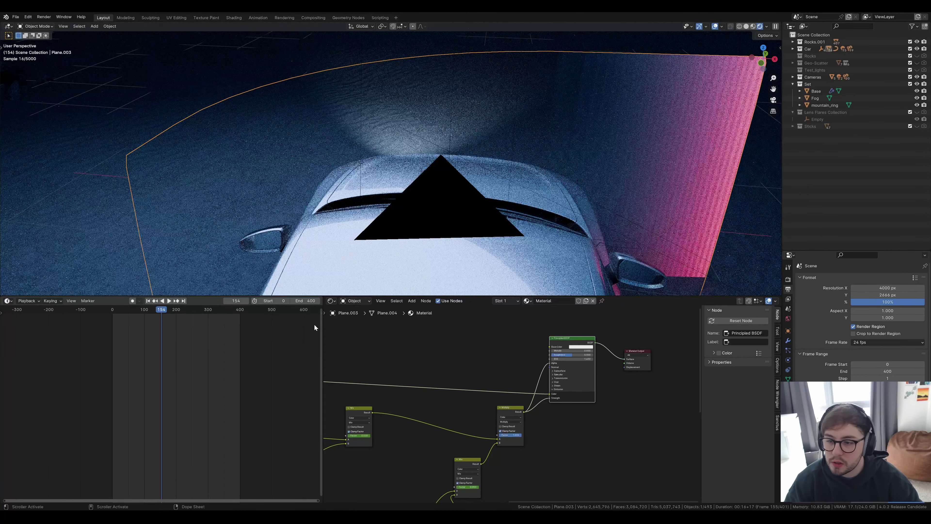
drag(172, 309, 221, 312)
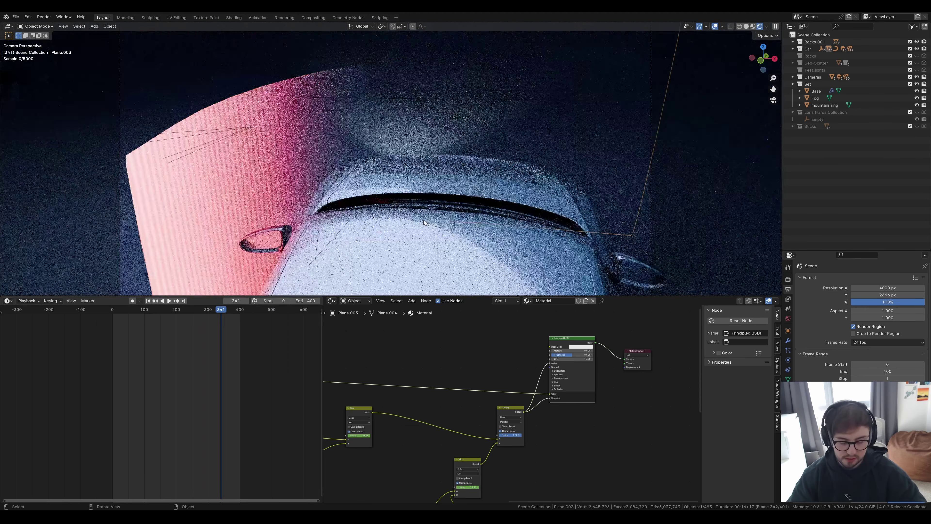
Look through the camera and examine the plane's light on the car interior with the whole frame in view.
key(KP_0)
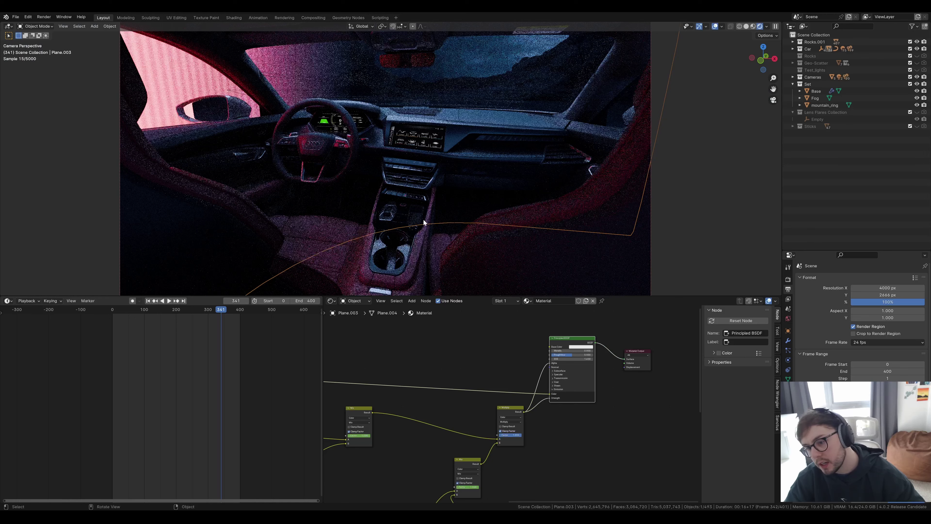
scroll(367, 147, down, 1)
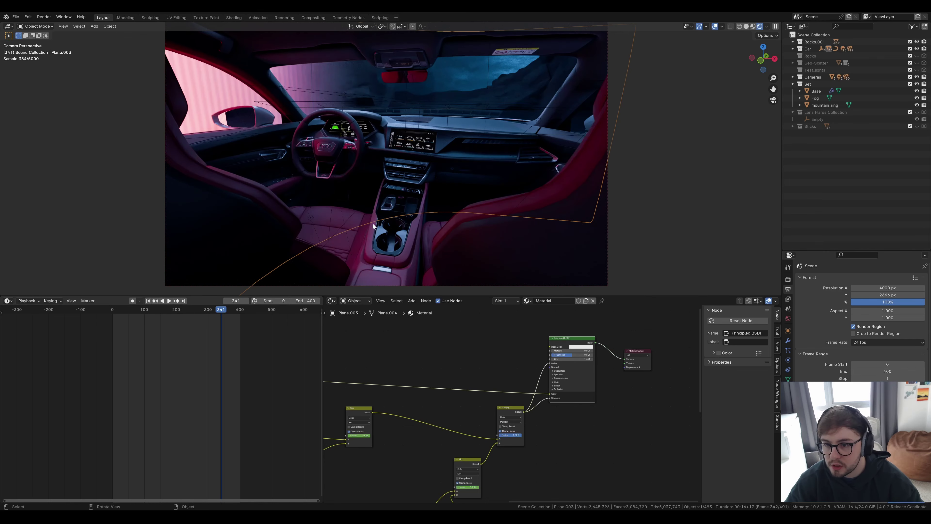
scroll(419, 203, down, 1)
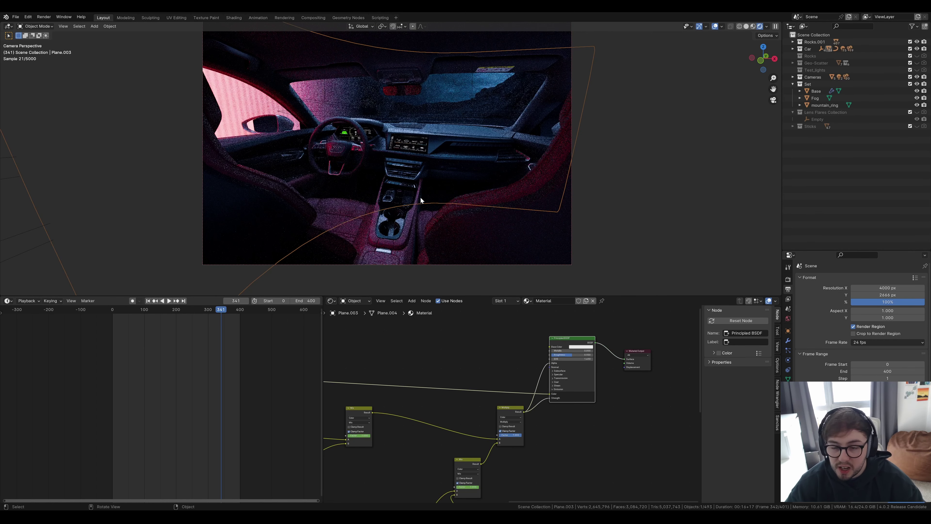
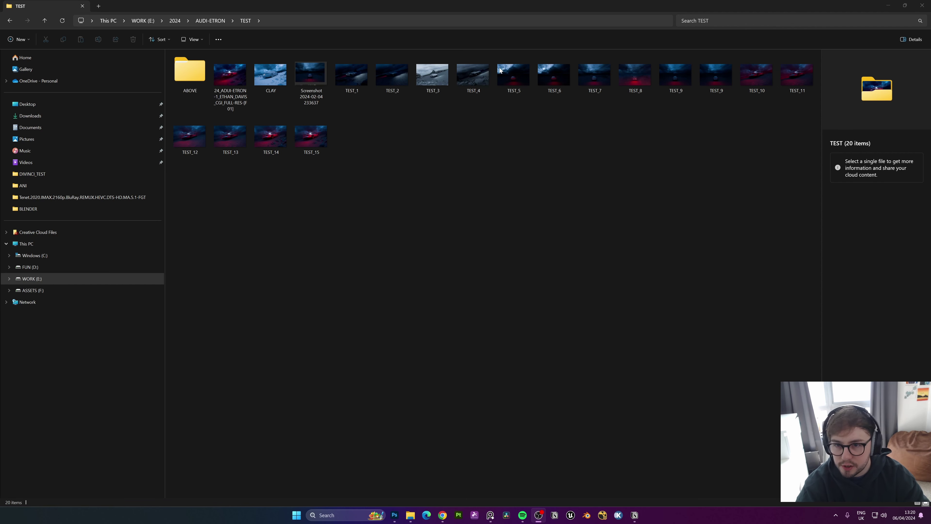
Switch to File Explorer, open TEST_3 from the TEST folder in Photos and examine the car up close.
double_click(429, 75)
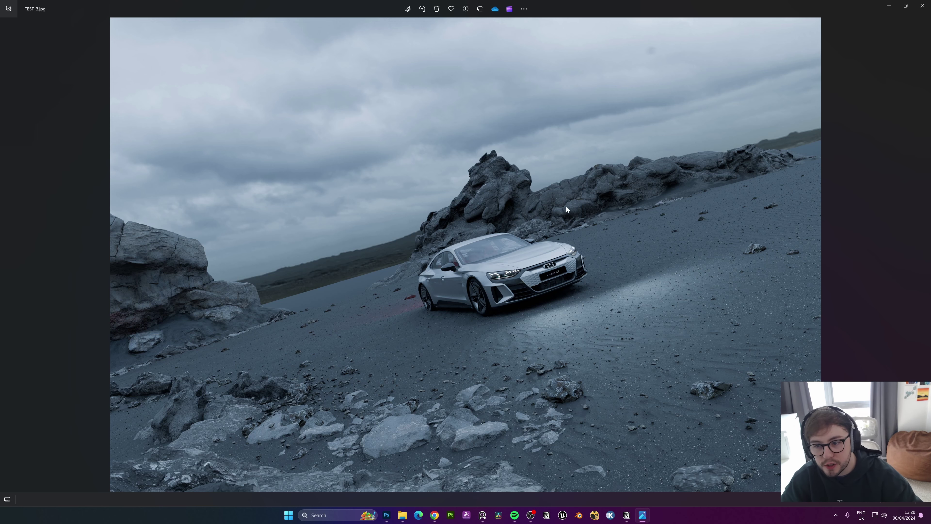
scroll(566, 207, up, 6)
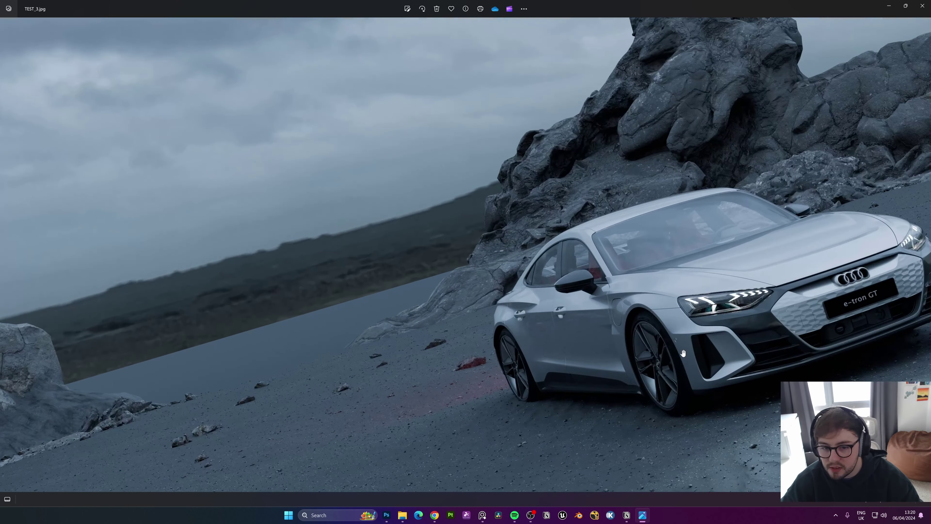
drag(683, 352, 370, 323)
scroll(369, 322, up, 4)
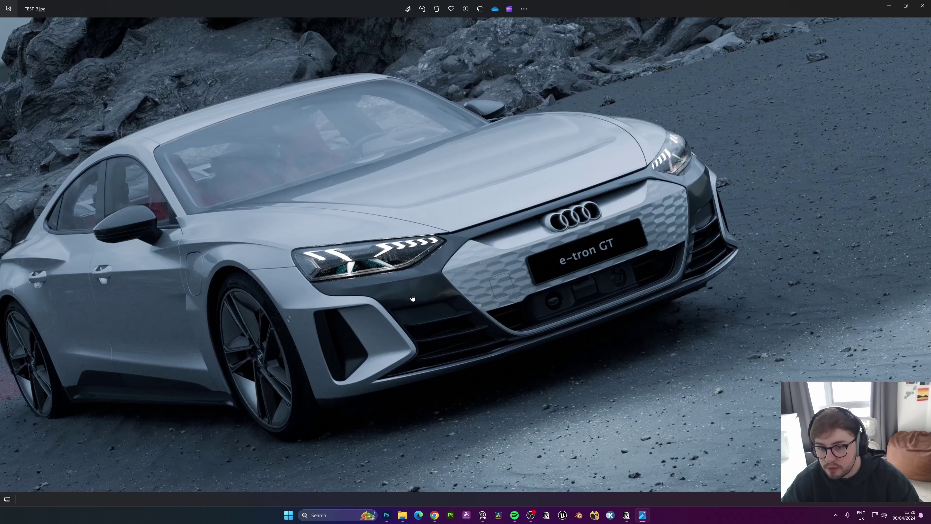
drag(412, 298, 550, 315)
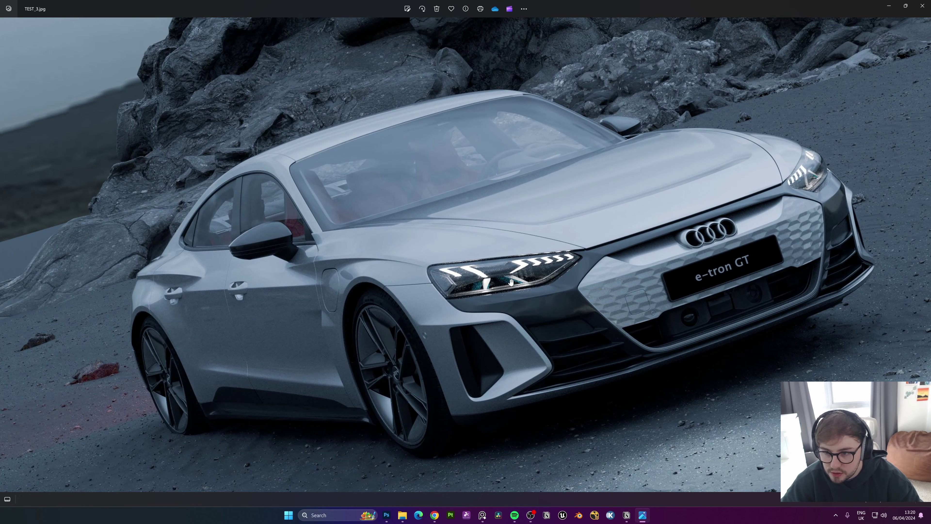
Examine the scattered stones, sand ripples and headlight-lit ground around the car in close-up.
drag(630, 308, 544, 133)
drag(708, 384, 515, 214)
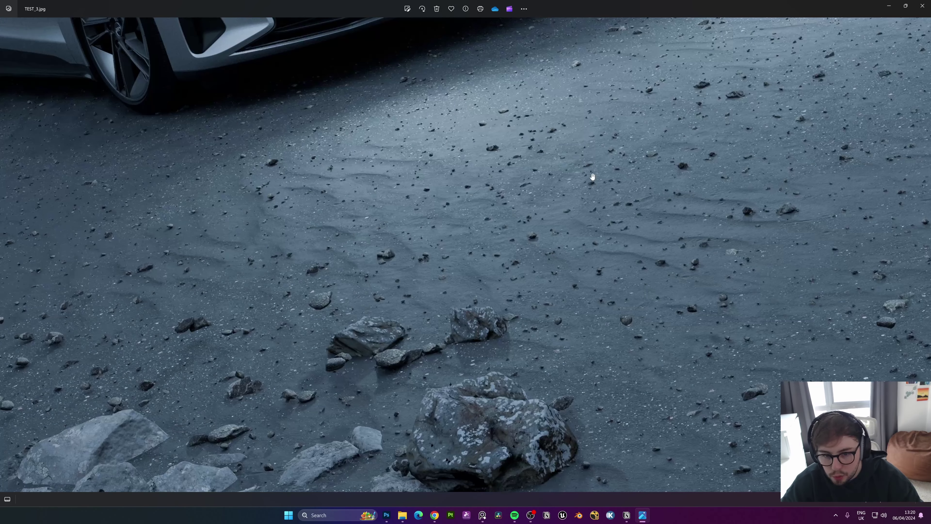
drag(730, 273, 447, 316)
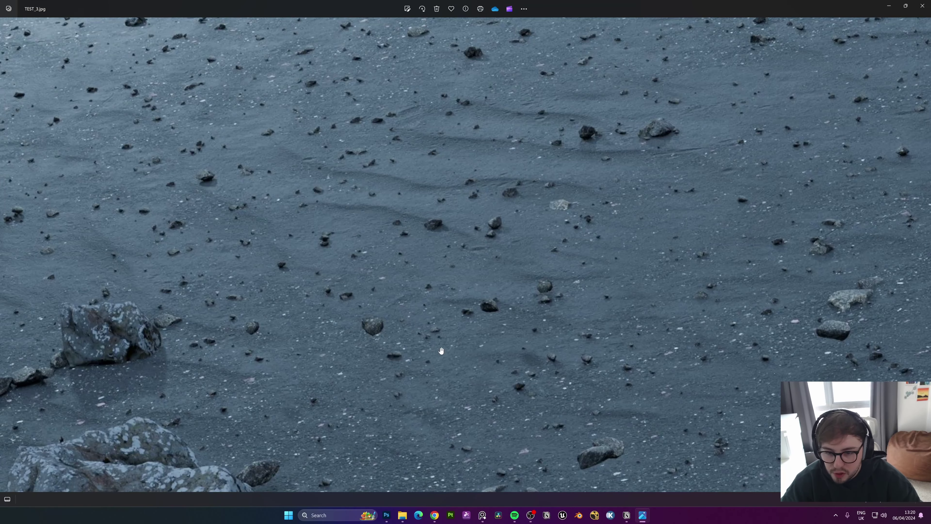
scroll(649, 385, down, 1)
drag(651, 385, 513, 424)
drag(751, 231, 694, 335)
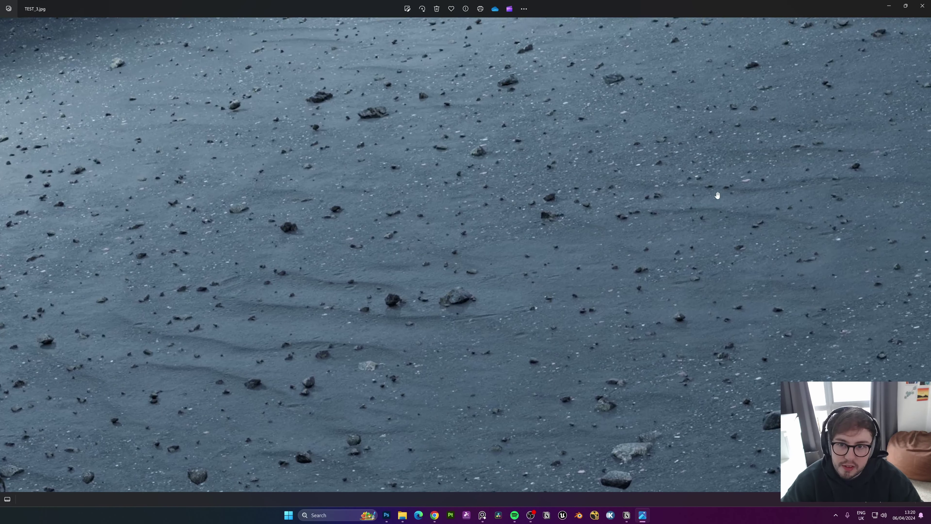
drag(717, 195, 646, 342)
drag(687, 170, 633, 341)
drag(645, 238, 450, 439)
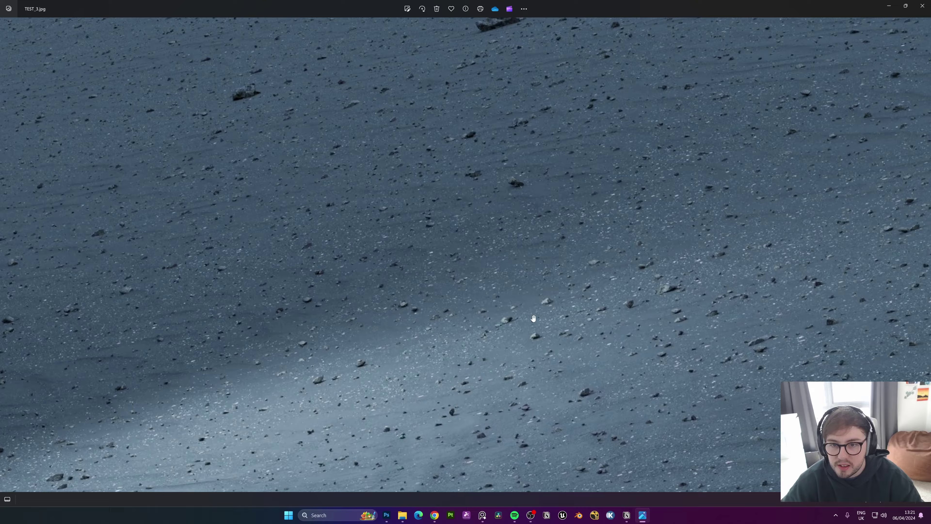
Examine the rock formation behind the car, then return to the full TEST_3 image.
scroll(534, 316, down, 3)
drag(562, 217, 436, 389)
scroll(443, 363, down, 3)
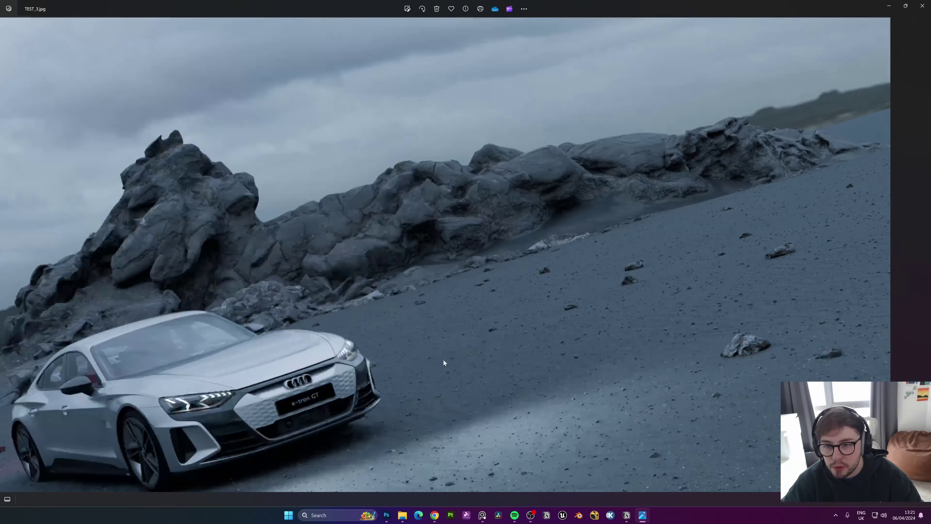
scroll(443, 363, down, 3)
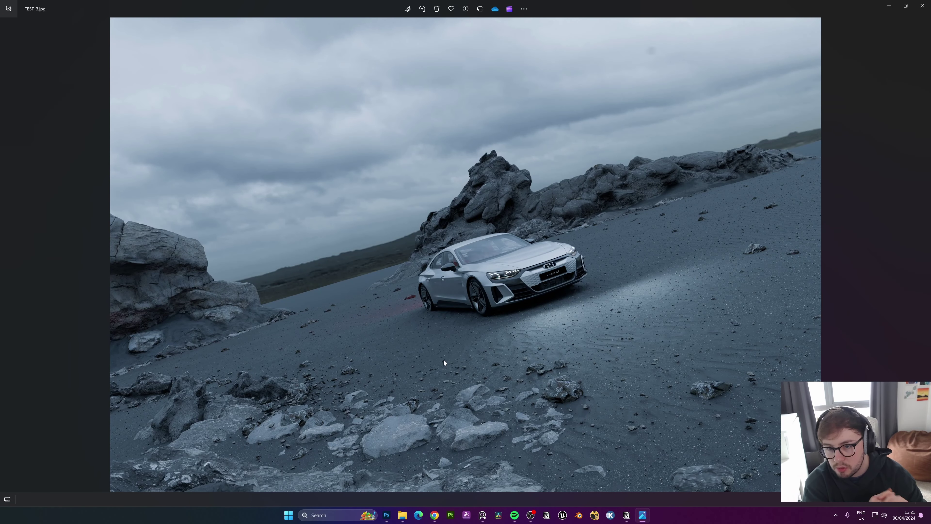
Advance from TEST_4 to TEST_6, flipping back and forth to compare neighbouring renders.
key(Right)
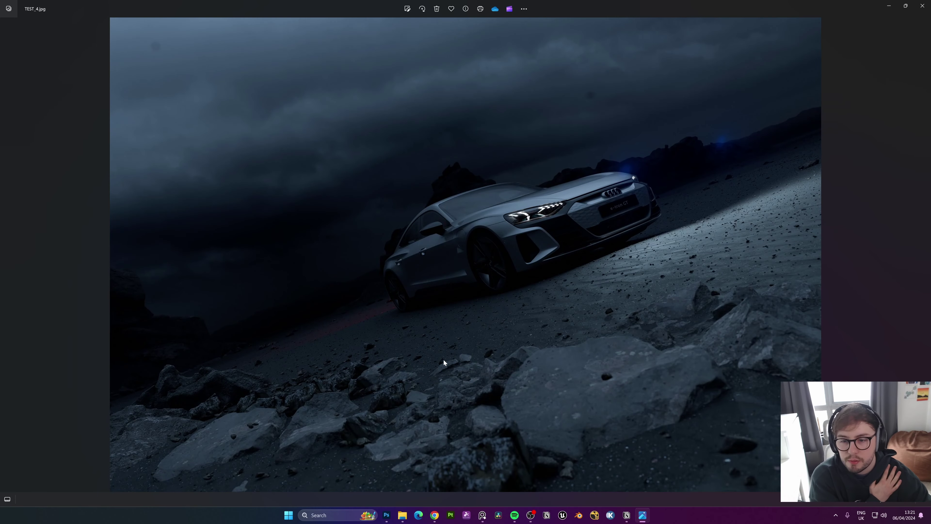
key(Right)
key(Left)
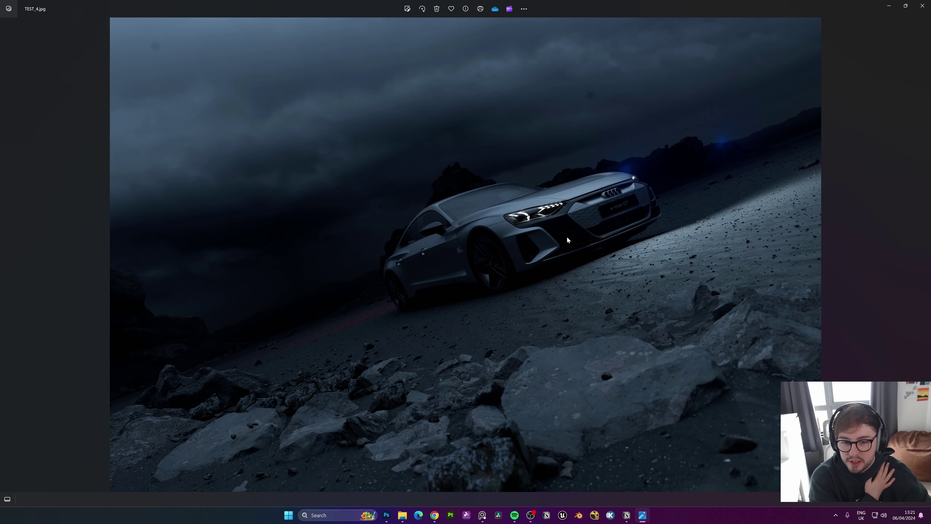
key(Right)
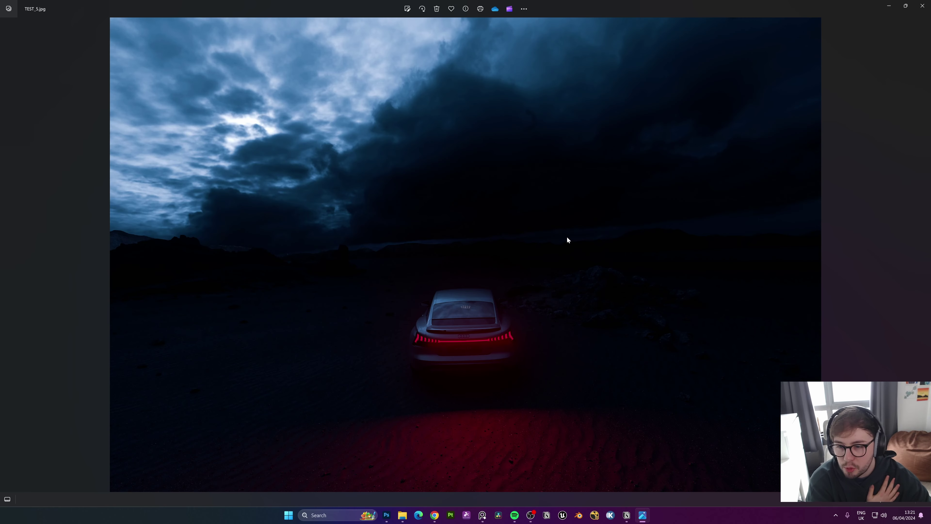
key(Right)
key(Left)
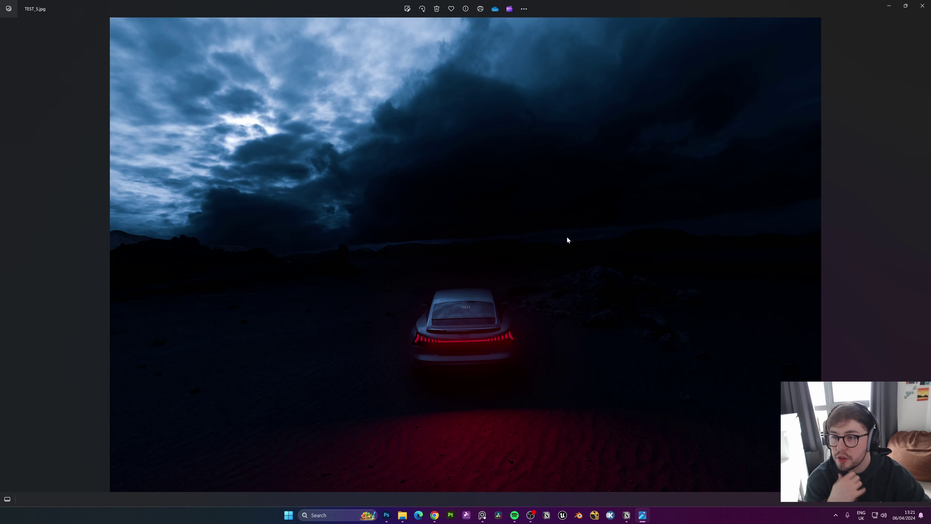
key(Right)
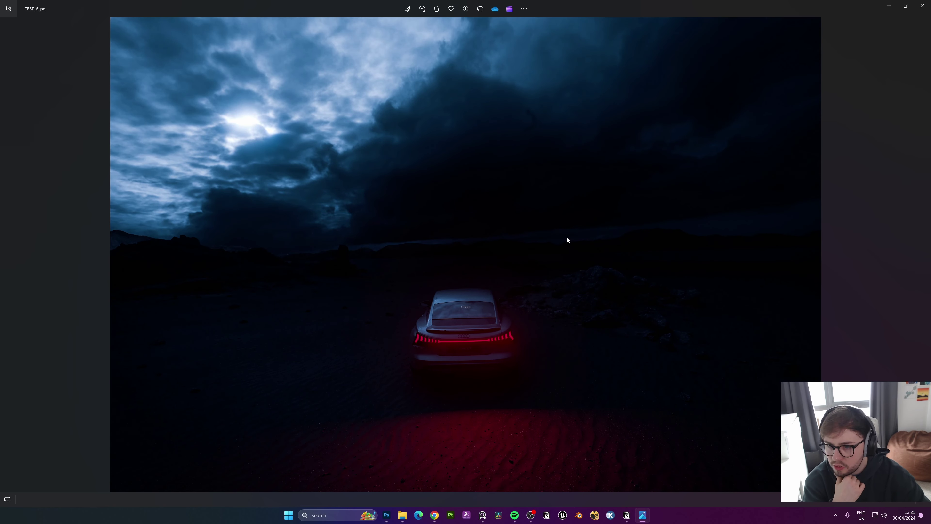
Compare the skies and terrain of the rear-view renders TEST_6 and TEST_7, ending on TEST_7.
key(Left)
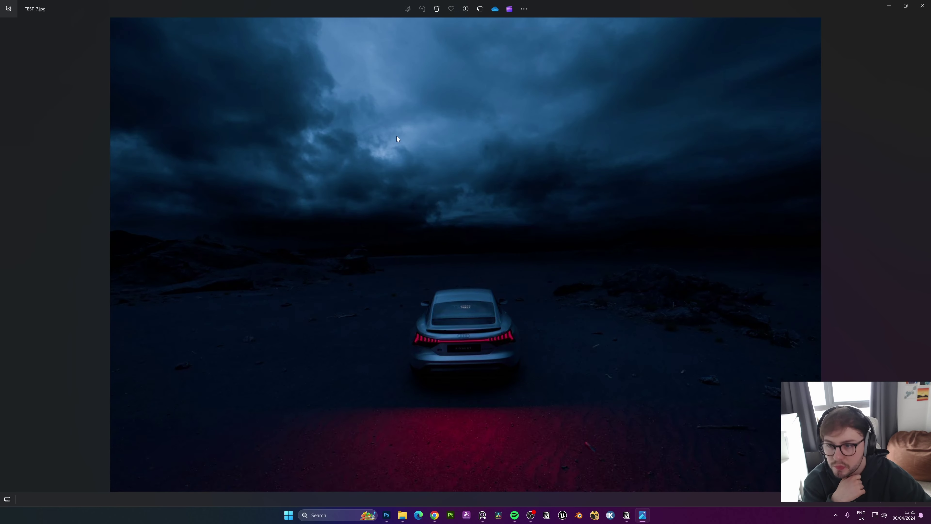
key(Right)
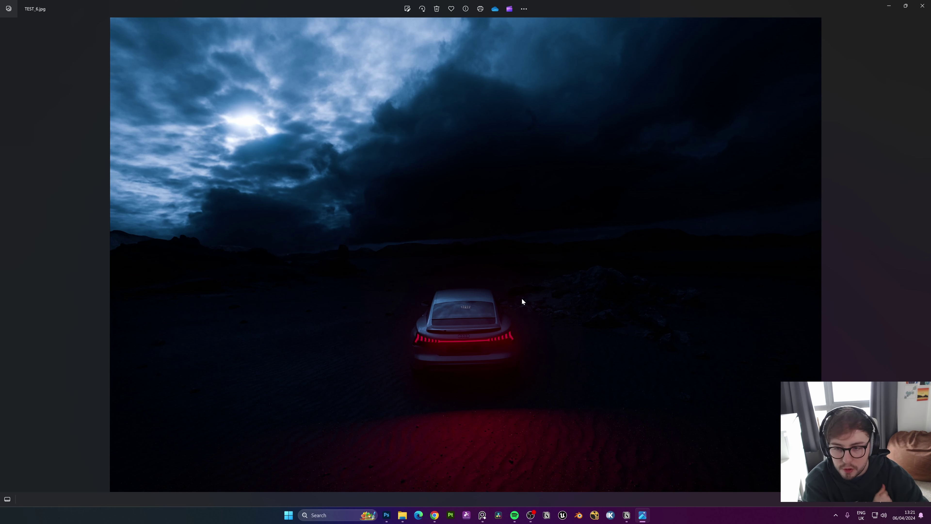
key(Right)
key(Left)
key(Right)
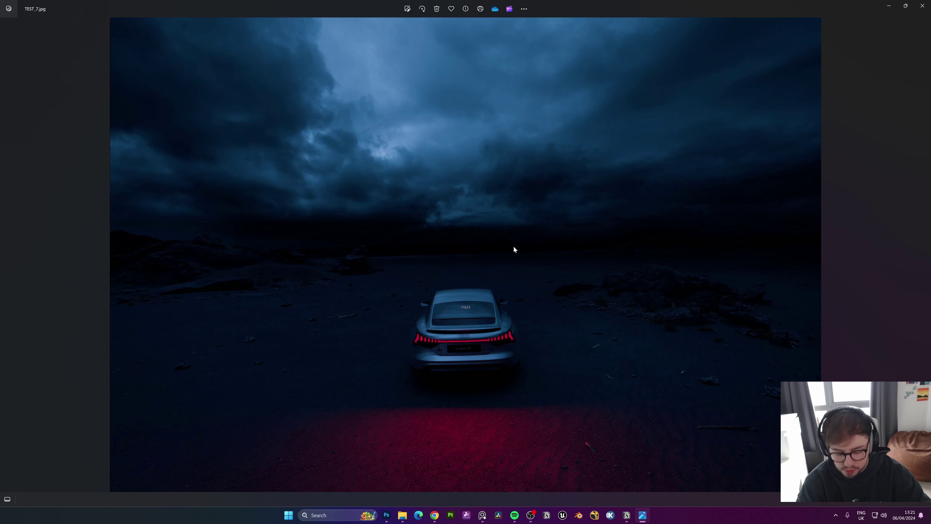
View the rear-view render TEST_8 with red fog, followed by the two TEST_9 images.
key(Right)
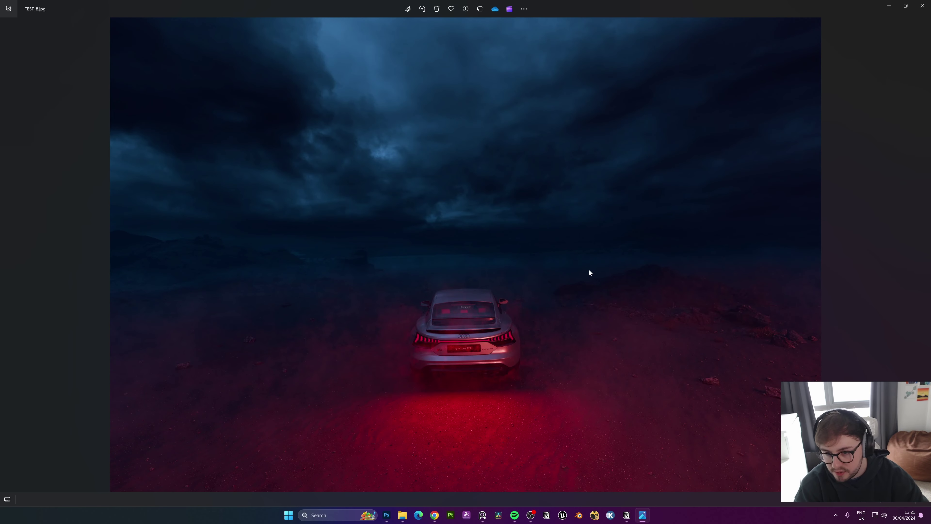
key(Right)
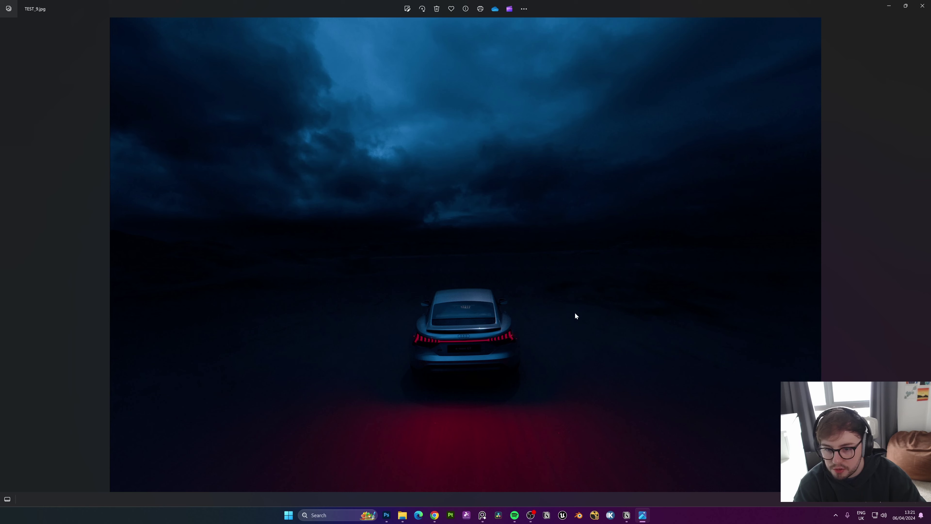
key(Right)
Go through the tilted rear three-quarter renders from TEST_10 to TEST_13 to compare their fog and ground.
key(Right)
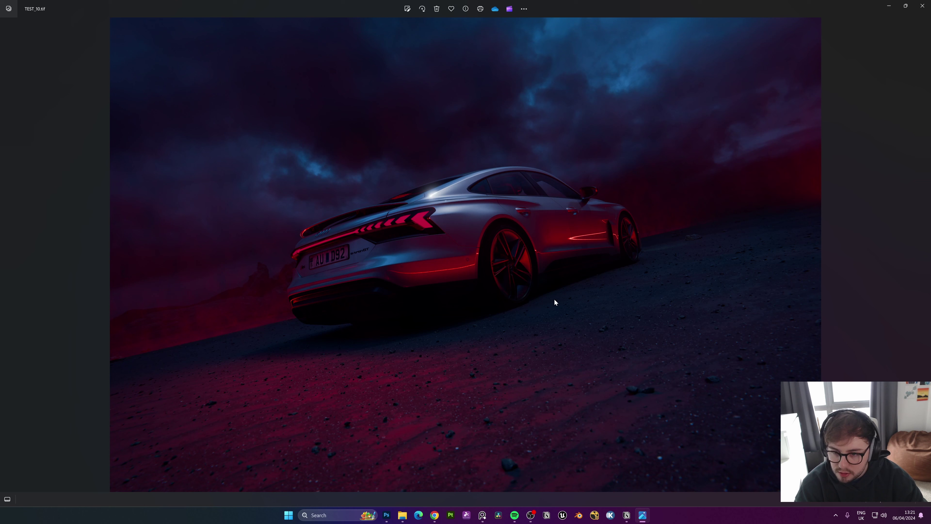
key(Right)
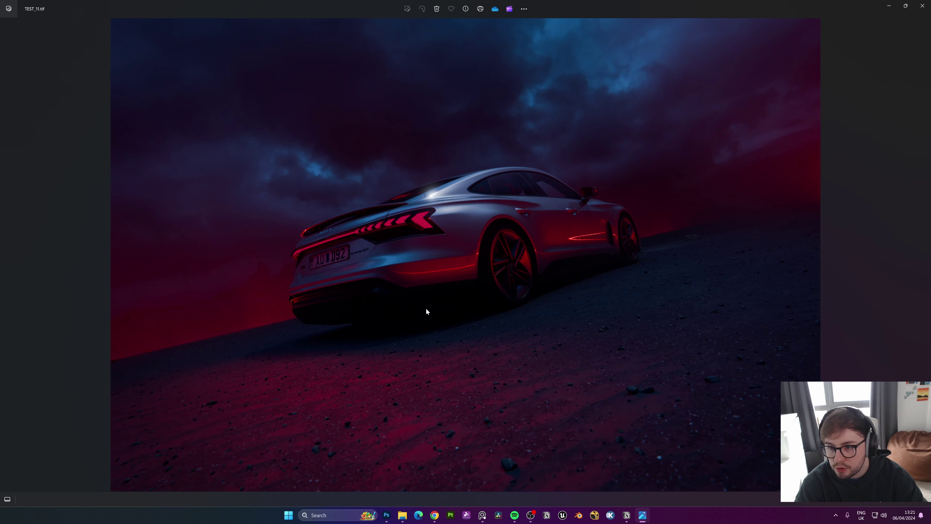
key(Right)
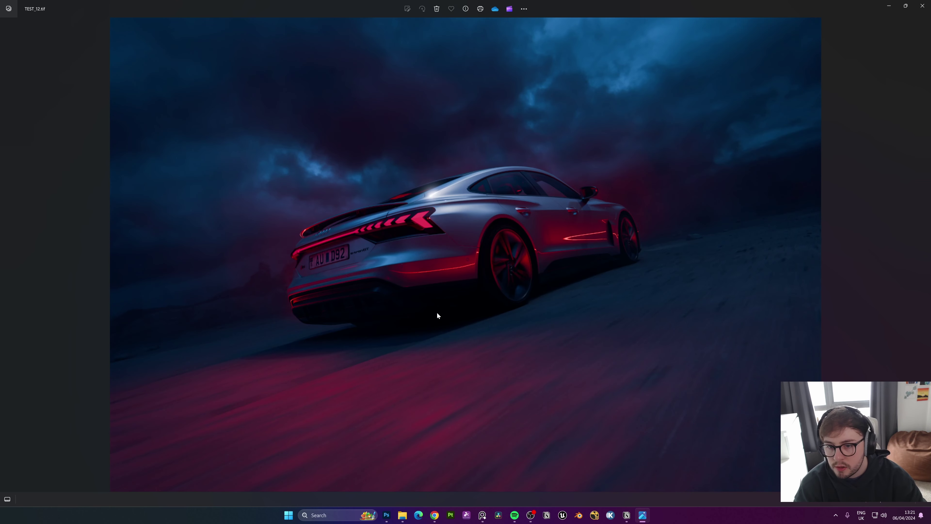
key(Right)
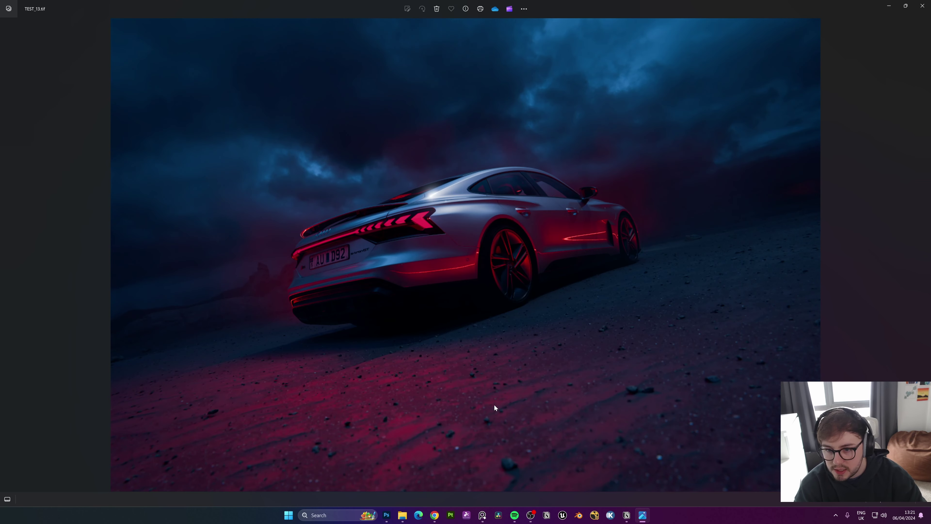
View the rear three-quarter renders TEST_14 and TEST_15, flipping between them to compare the rocky ground with the motion-blurred ground.
key(Right)
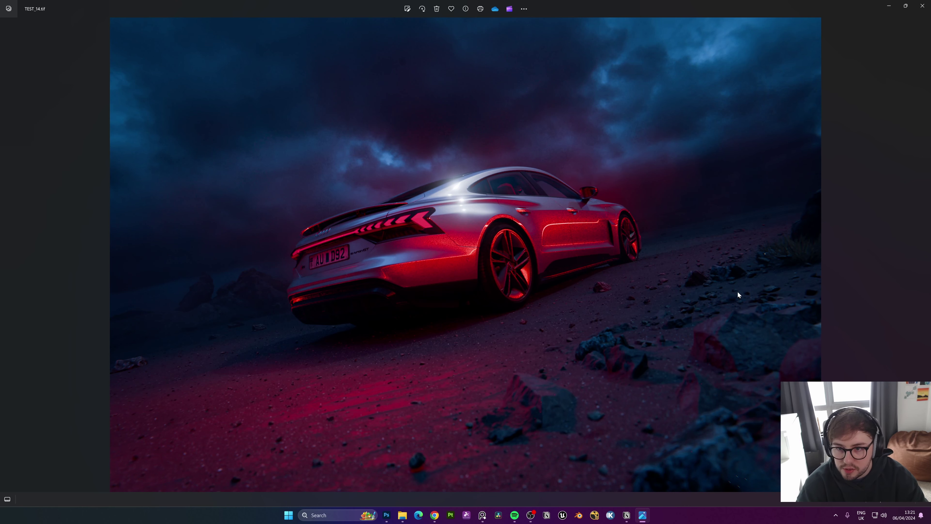
key(Right)
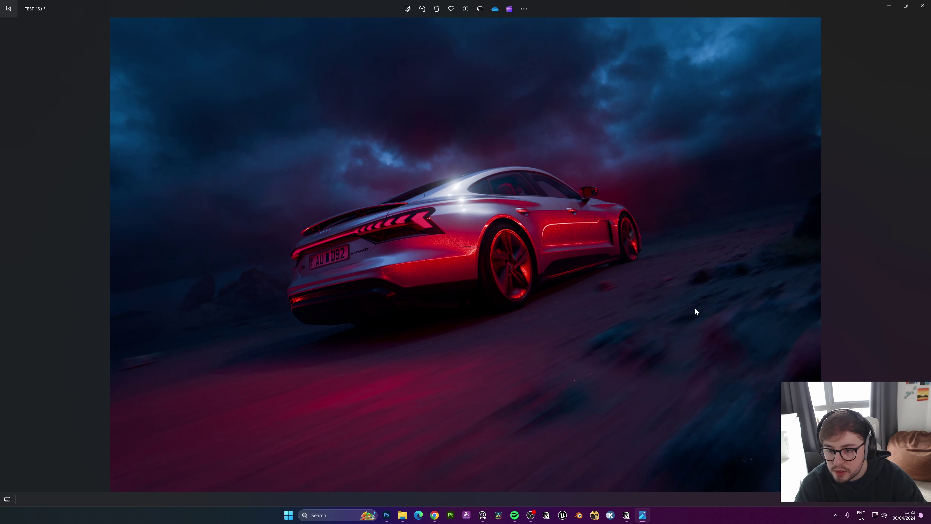
key(Left)
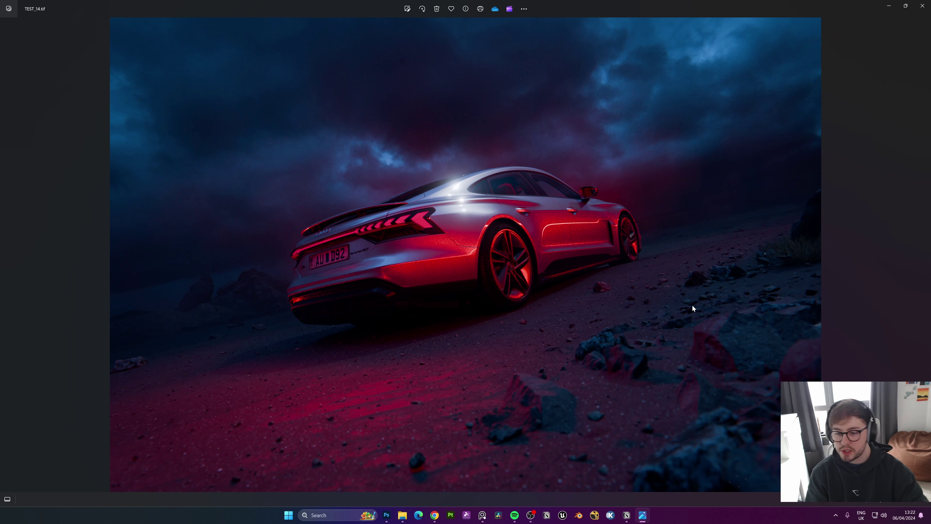
key(Right)
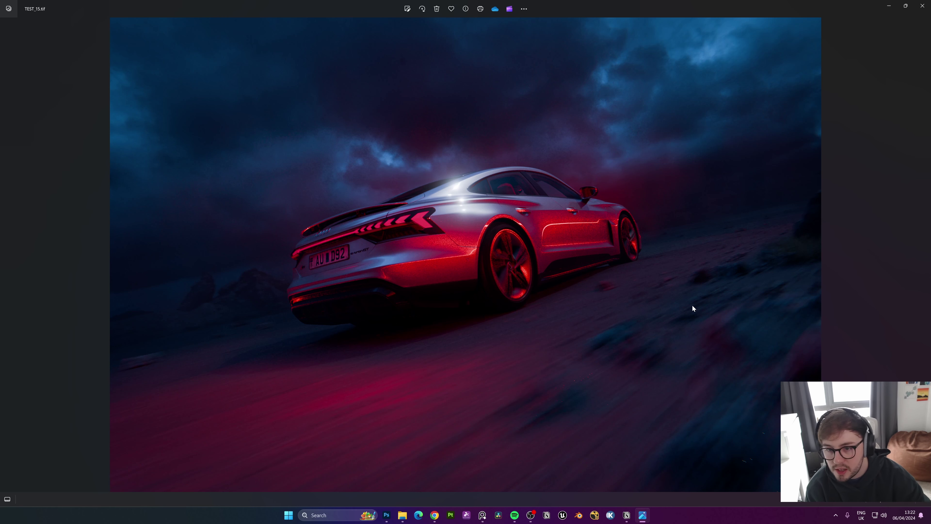
key(Left)
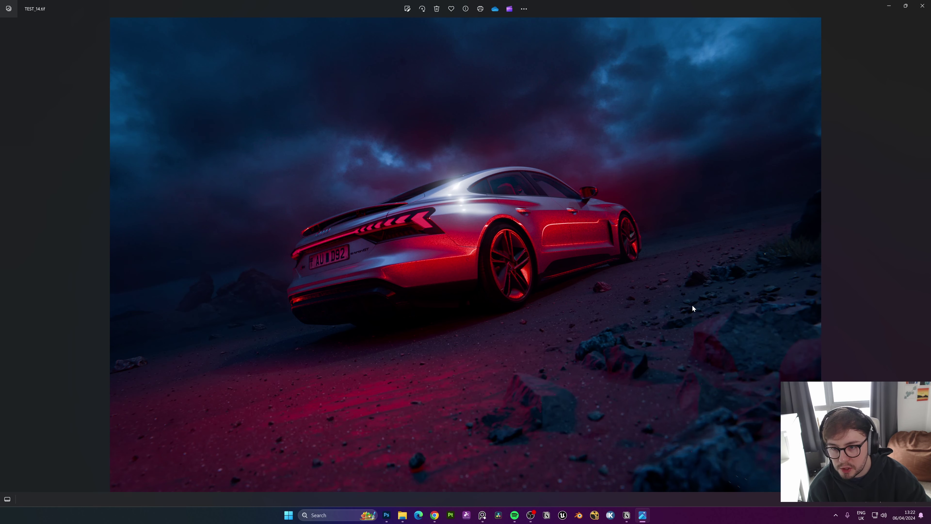
key(Right)
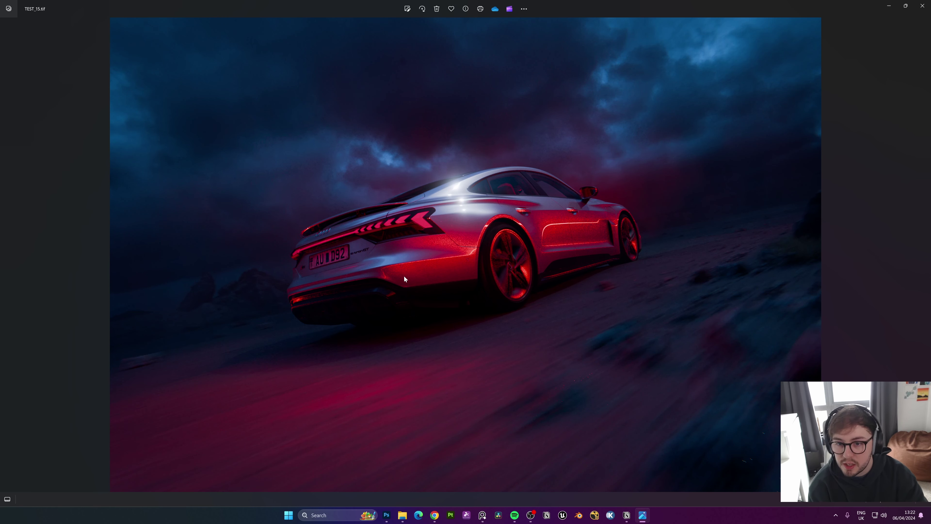
Open the finished 24_ADUI-ETRON image over TEST_15 to compare the final grade with the render.
click(889, 5)
double_click(221, 93)
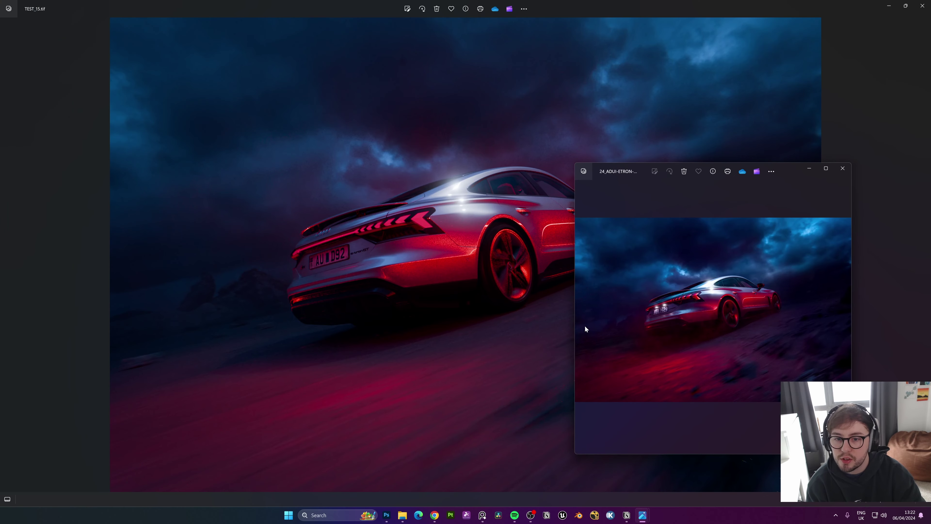
click(817, 171)
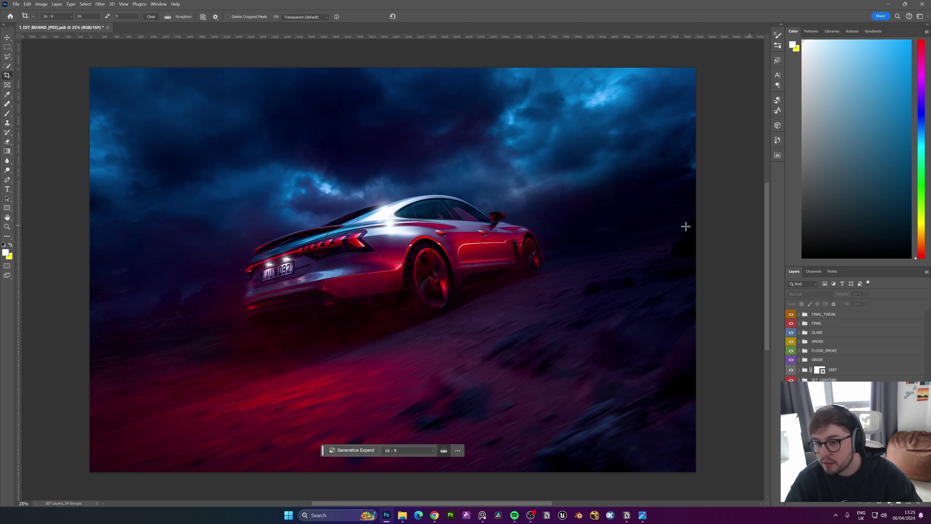
Check the image size of the 1_EST_BEHIND_[P03] composite and examine the rear wheel arch and side window up close.
key(ctrl+alt+i)
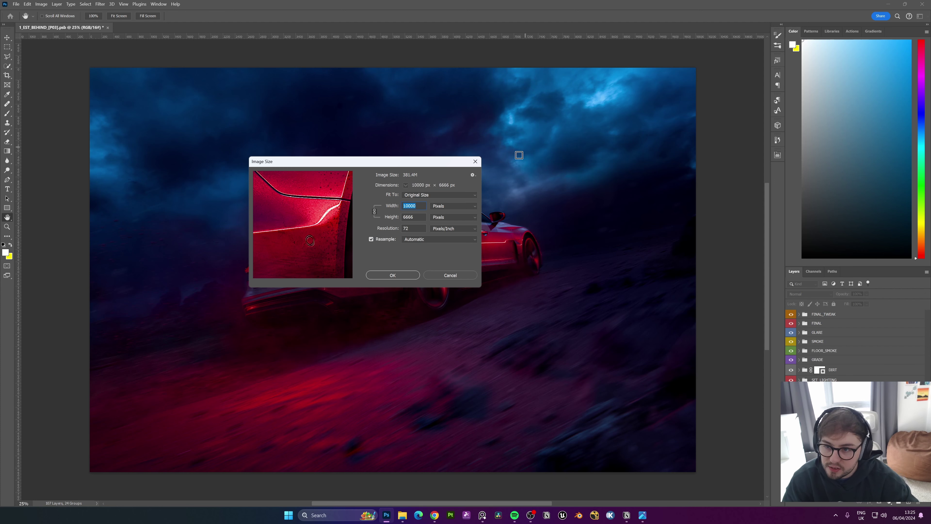
click(436, 274)
key(z)
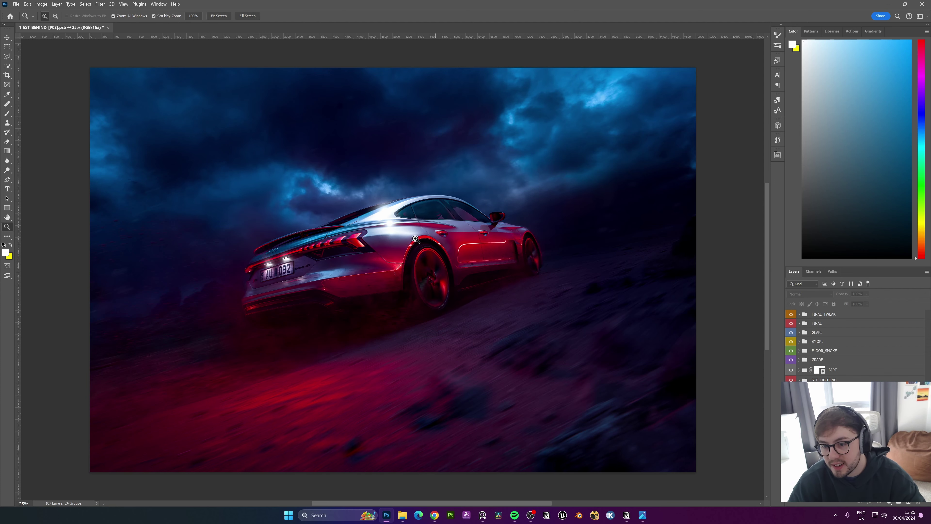
drag(473, 216, 526, 213)
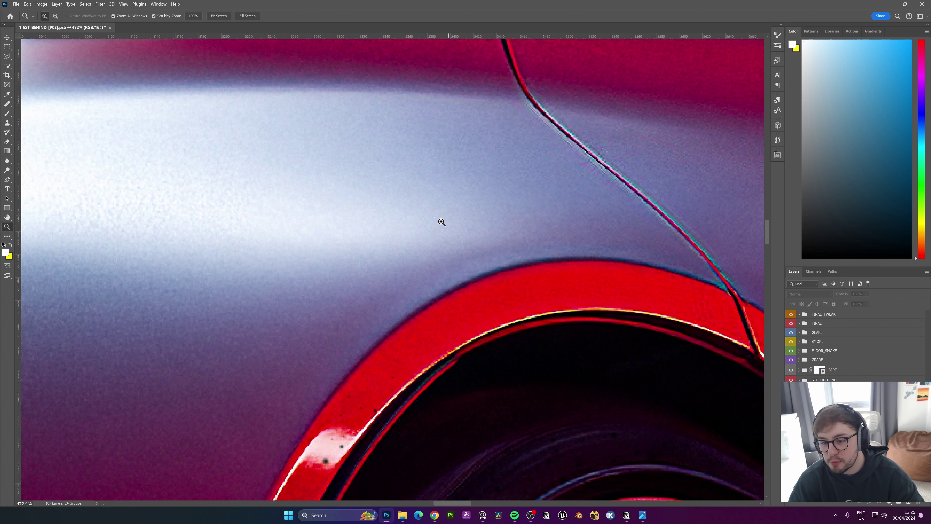
key(c)
drag(558, 166, 565, 402)
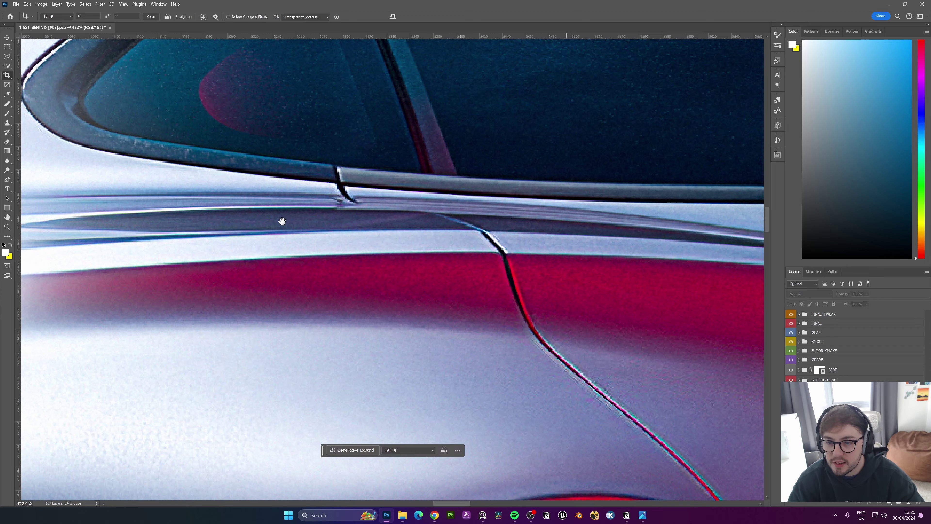
drag(281, 221, 644, 379)
key(z)
drag(487, 243, 445, 241)
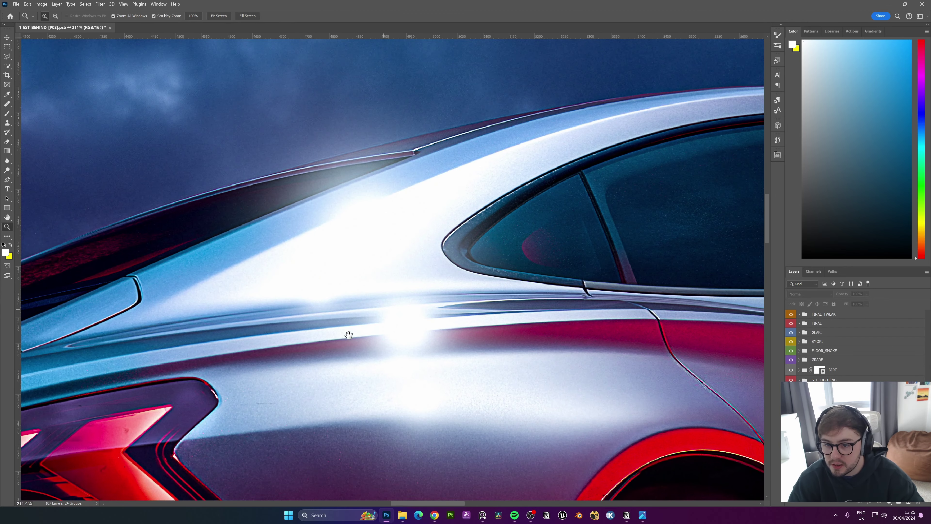
Examine the composite's tail light, e-tron GT badge and lit number plate in close-up, ending on the whole car.
drag(347, 333, 580, 182)
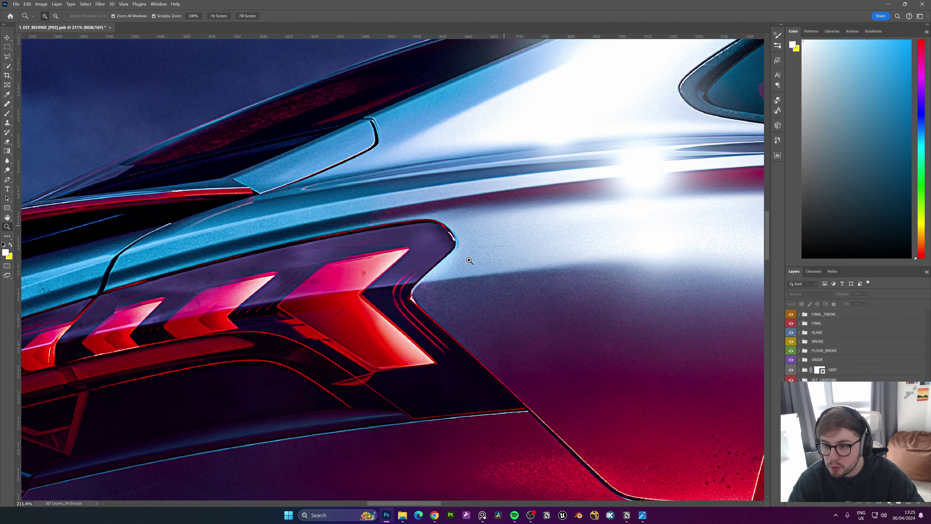
drag(537, 282, 458, 188)
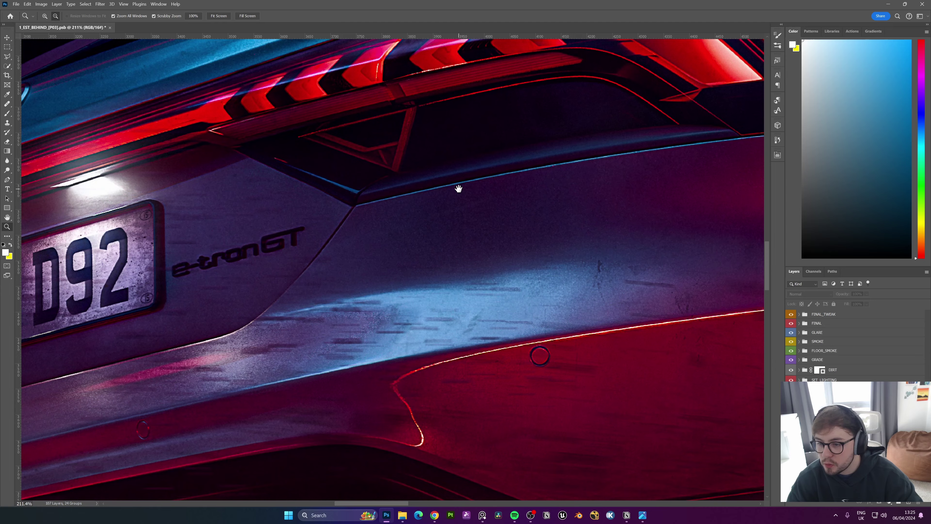
drag(460, 255, 496, 266)
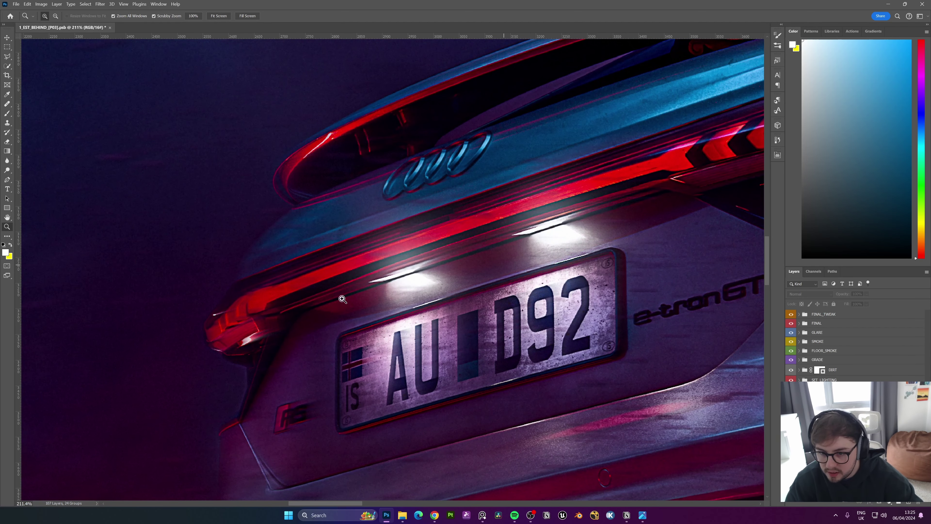
drag(573, 264, 539, 260)
drag(659, 336, 413, 327)
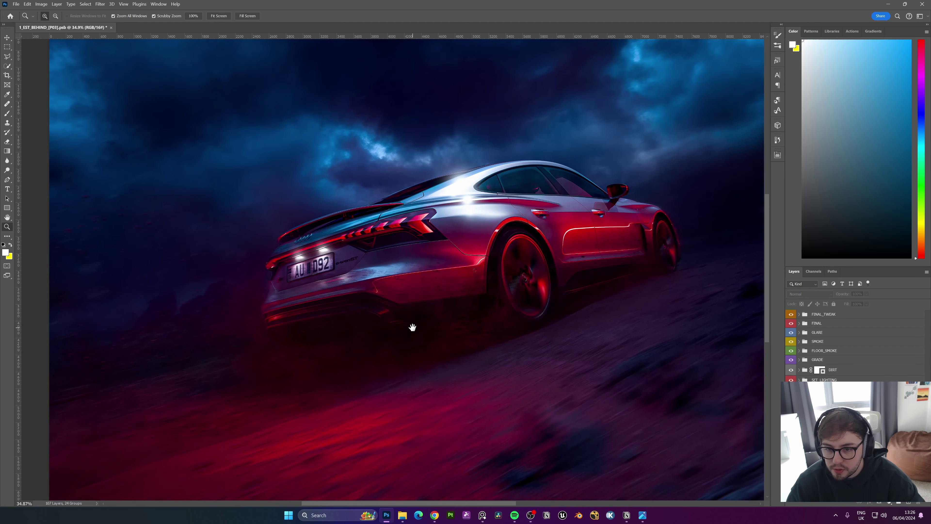
drag(535, 311, 531, 312)
drag(593, 324, 546, 322)
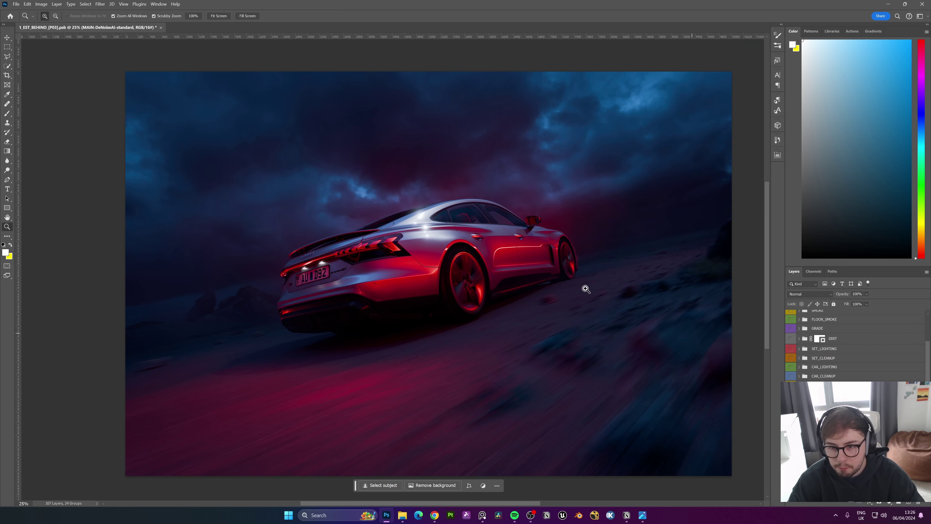
Examine the MAIN-DeNoiseAI-standard base image around the wing mirror and sky, ending on the full frame.
drag(561, 211, 623, 217)
drag(515, 306, 537, 283)
drag(540, 245, 550, 299)
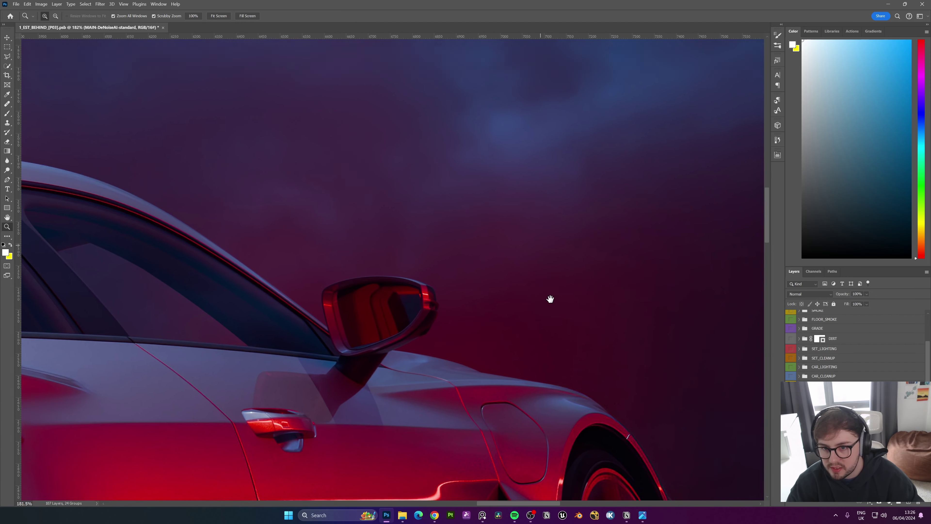
alt+scroll(459, 268, down, 8)
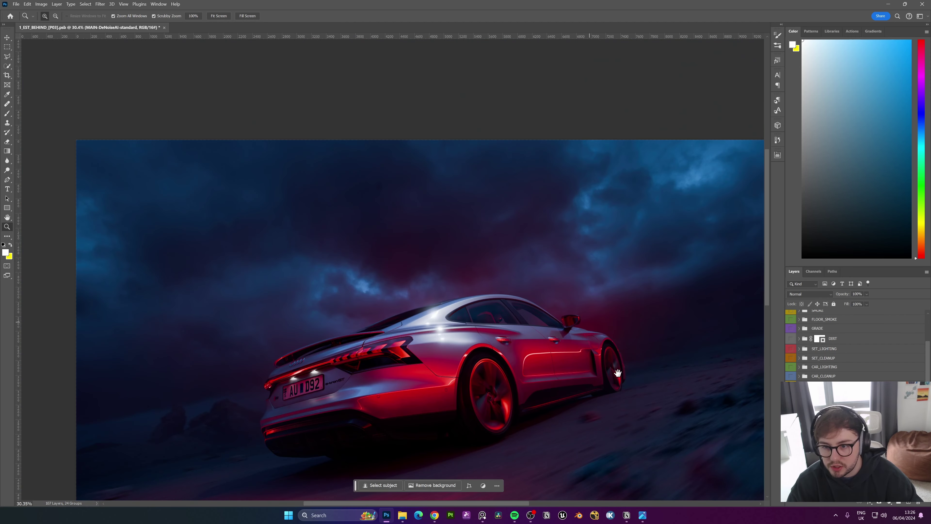
drag(618, 373, 592, 296)
alt+scroll(590, 295, down, 2)
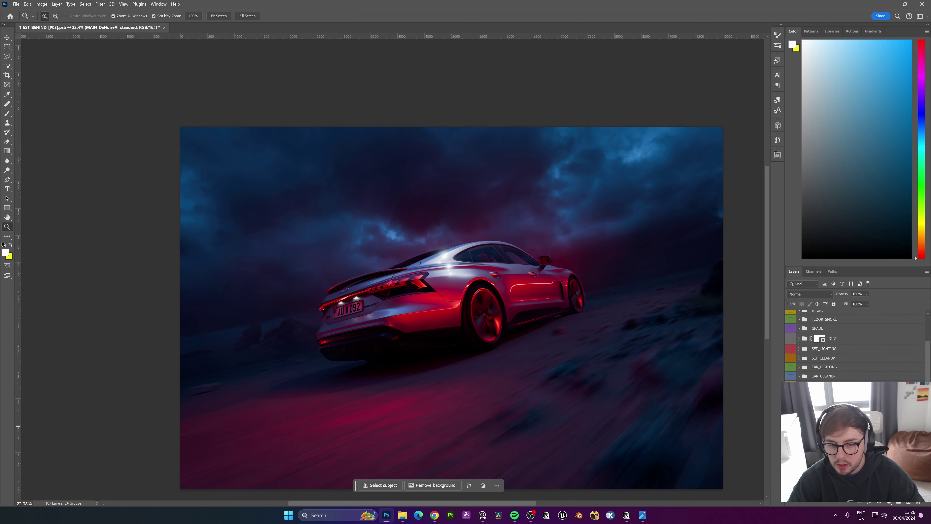
Select the LIGHTING layer, turn on its visibility and examine the car's rear.
click(820, 428)
click(791, 436)
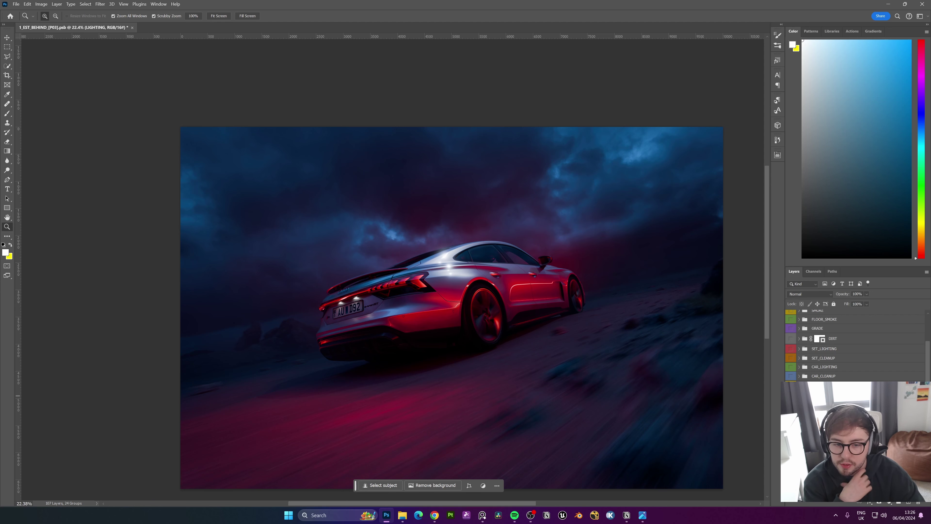
drag(402, 293, 393, 307)
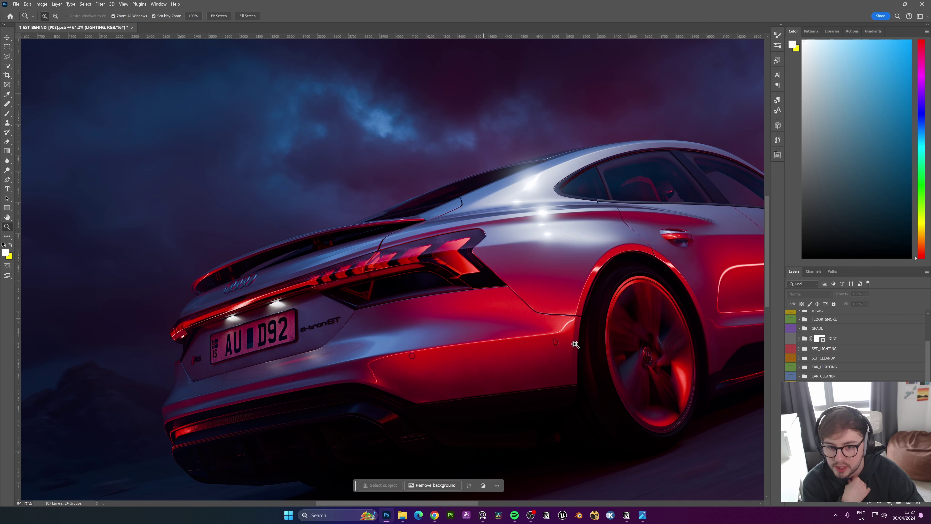